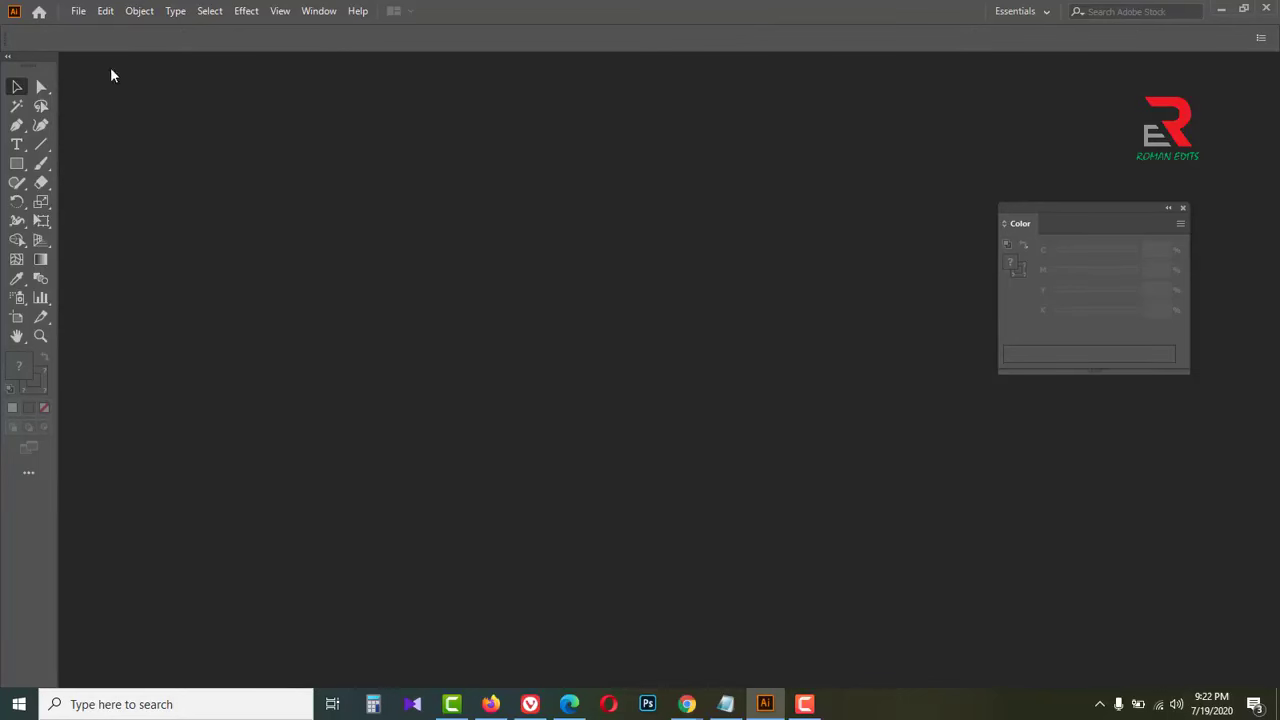
Create a new A4 portrait document with its units set to inches
{"action": "left_click", "coordinate": [78, 11]}
{"action": "left_click", "coordinate": [104, 31]}
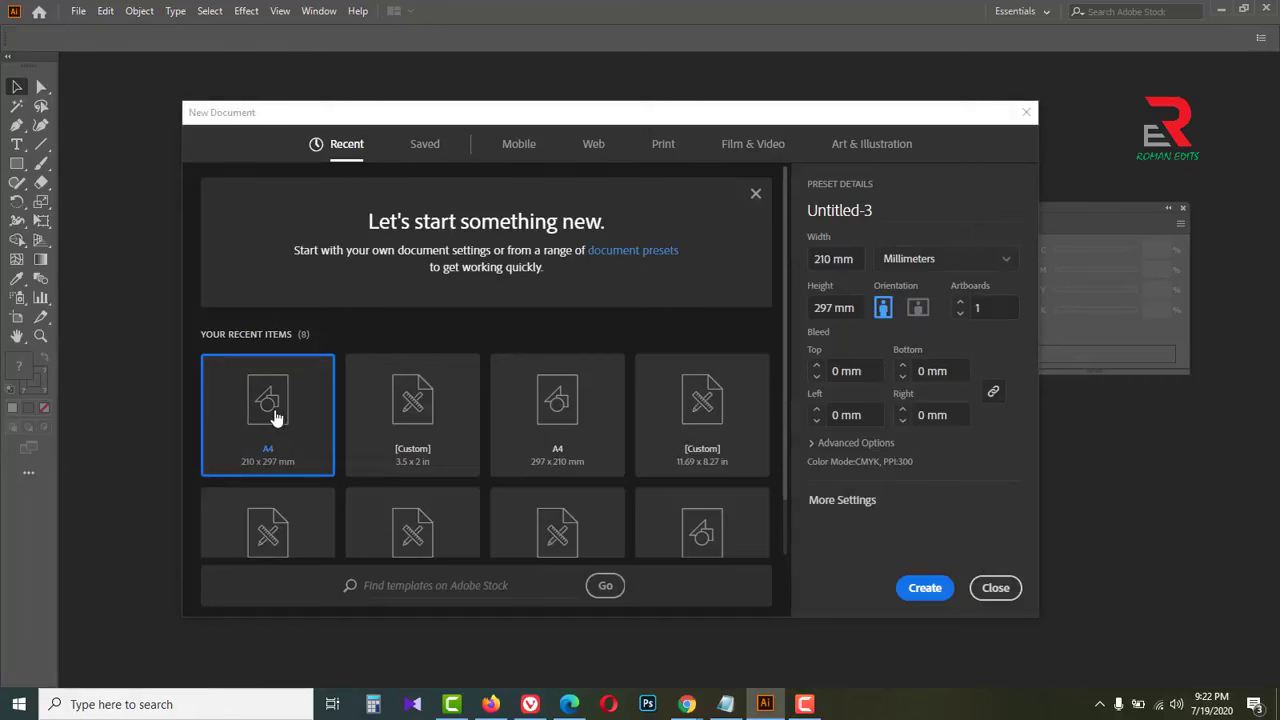
{"action": "left_click", "coordinate": [1007, 262]}
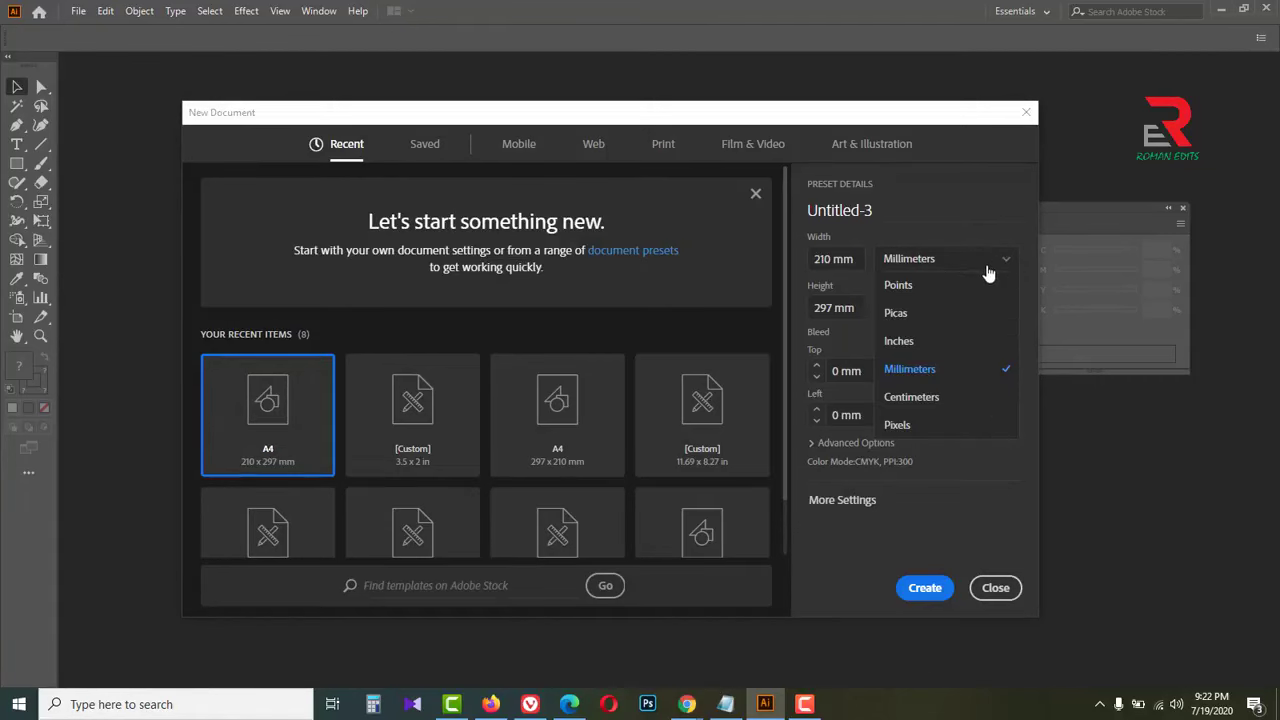
{"action": "left_click", "coordinate": [899, 342]}
{"action": "left_click", "coordinate": [923, 592]}
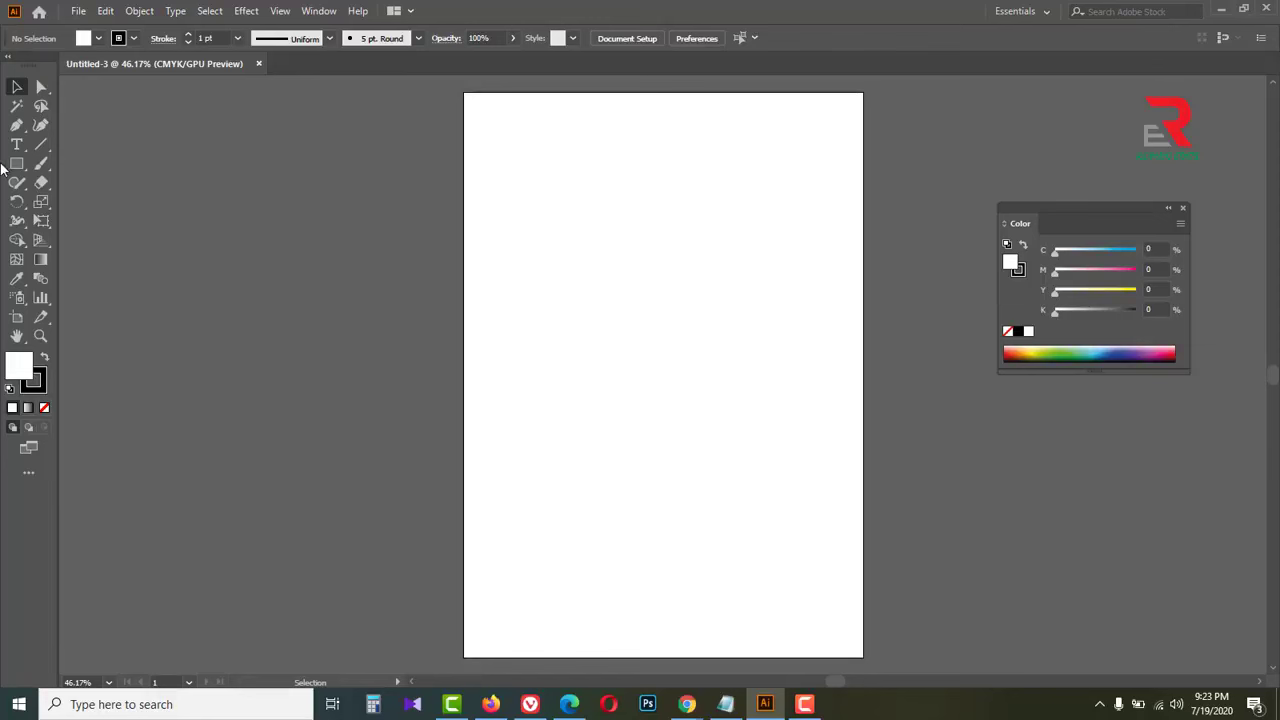
Draw a rectangle covering the whole artboard and offset its path by -0.5 in with mitered joins
{"action": "left_click_drag", "start_coordinate": [16, 163], "coordinate": [105, 163]}
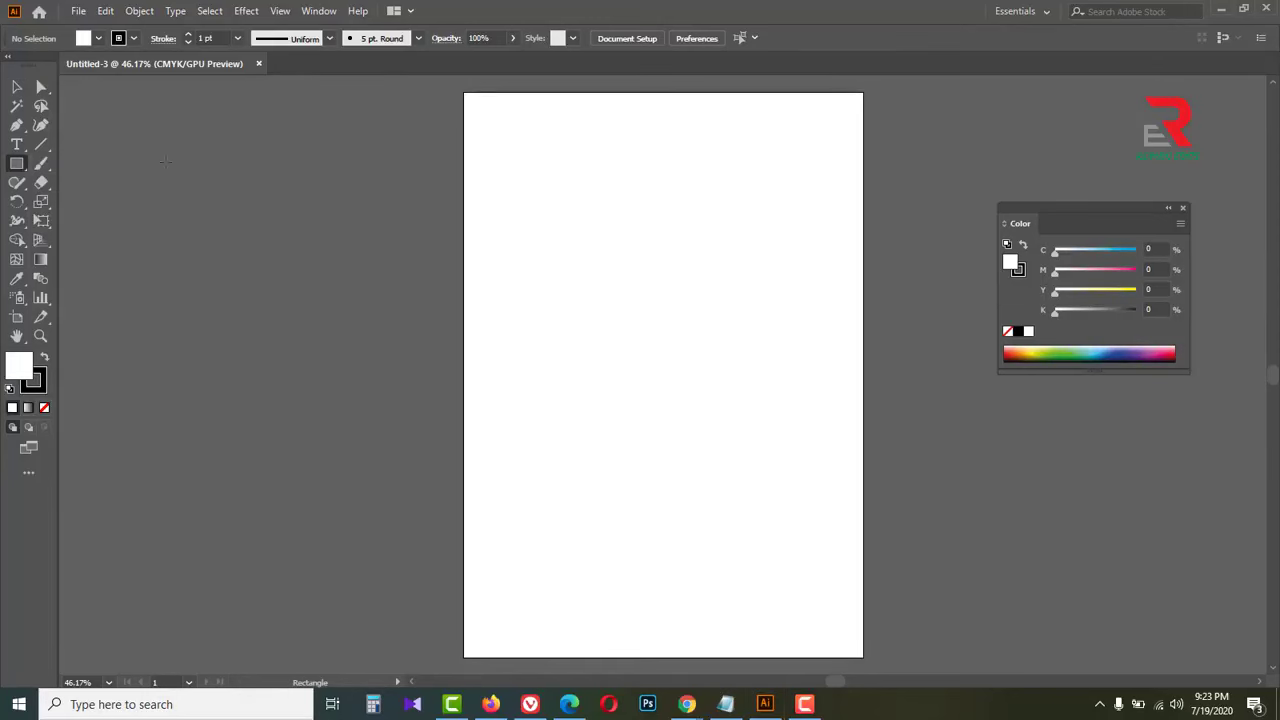
{"action": "left_click_drag", "start_coordinate": [464, 93], "coordinate": [863, 657]}
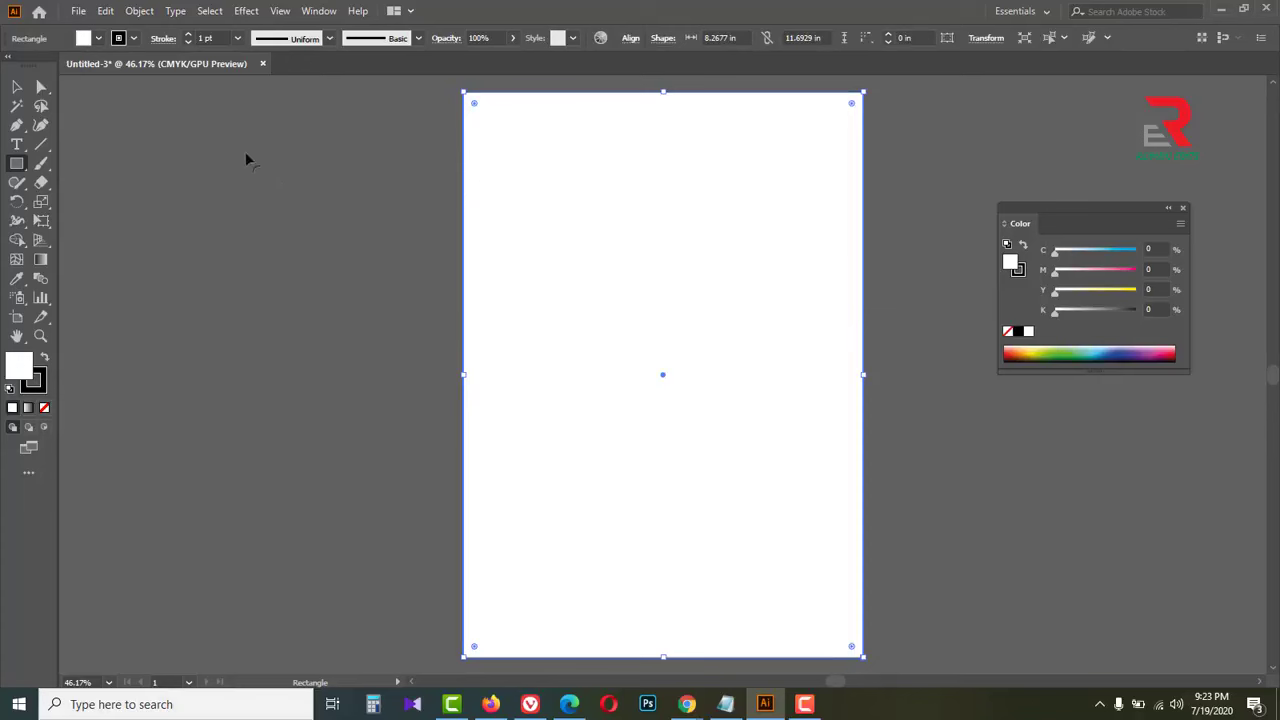
{"action": "left_click", "coordinate": [141, 12]}
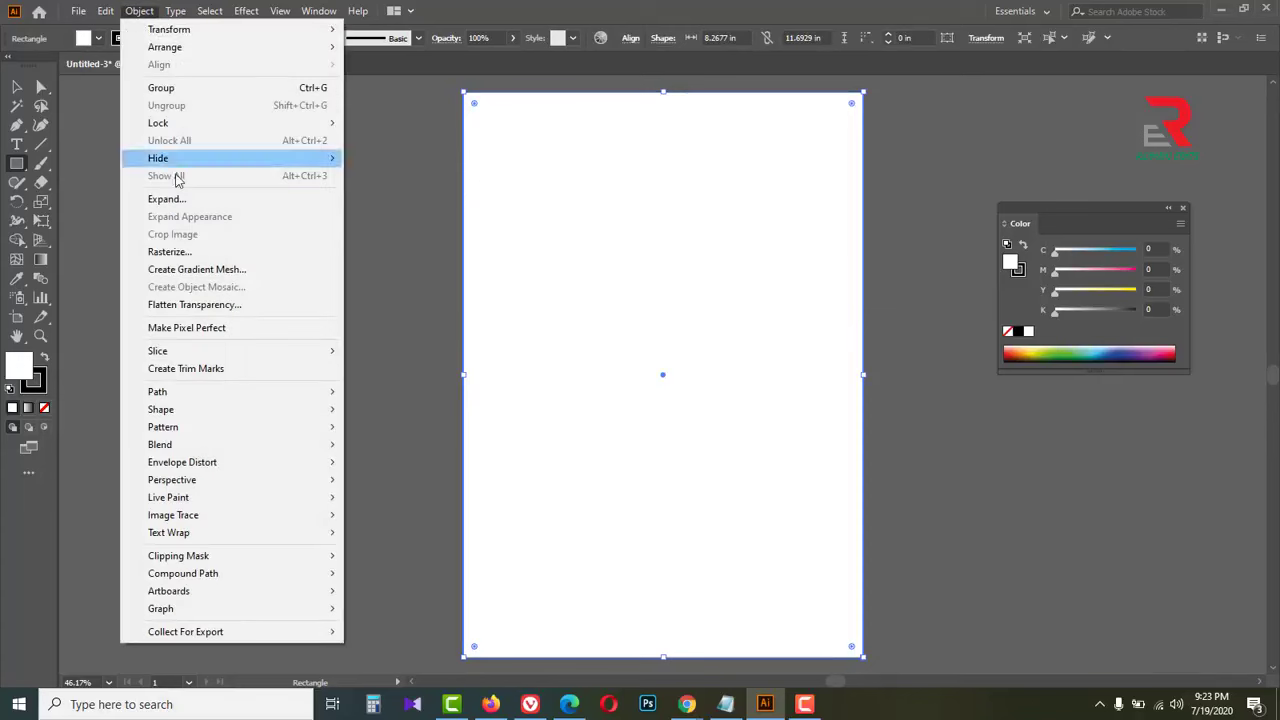
{"action": "mouse_move", "coordinate": [178, 398]}
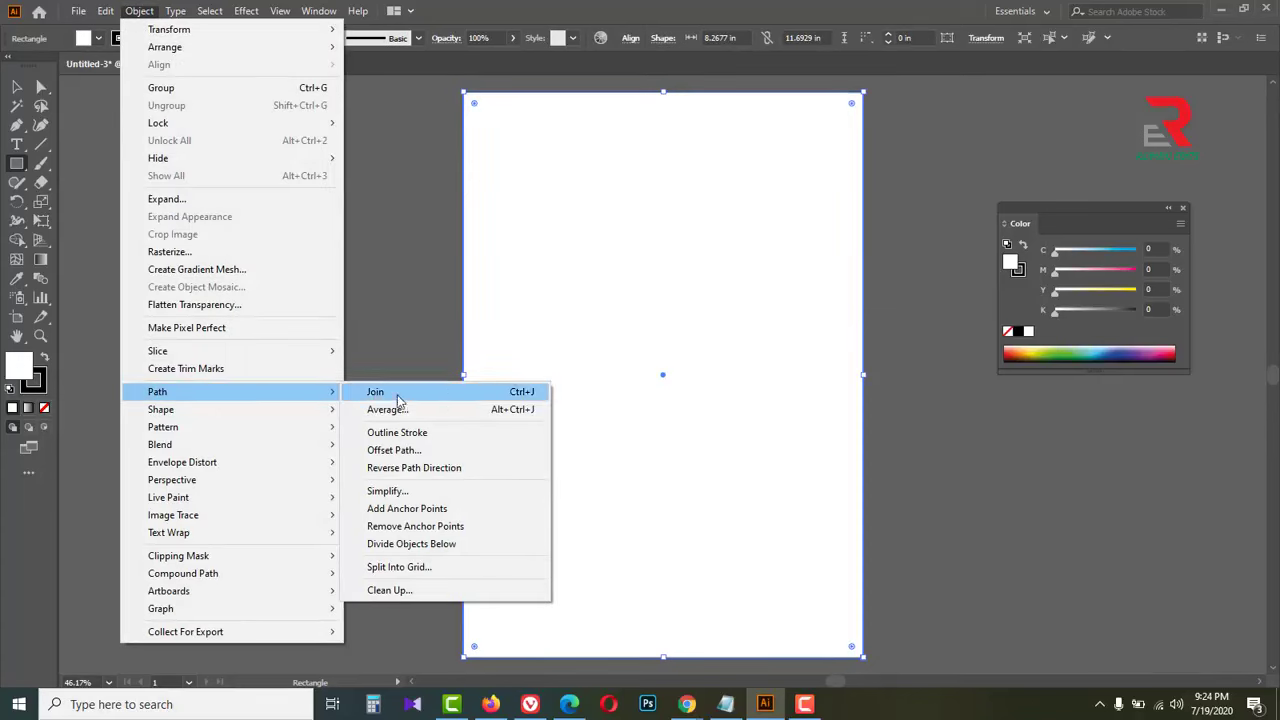
{"action": "left_click", "coordinate": [394, 450]}
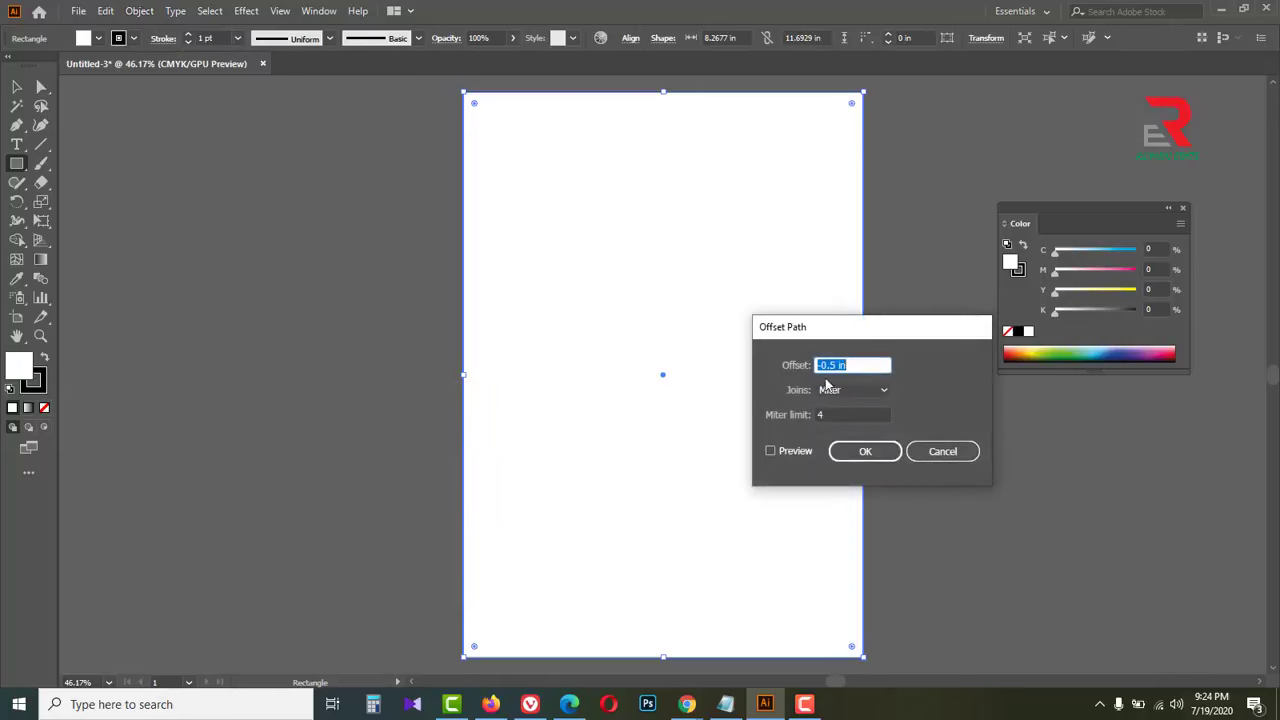
{"action": "left_click", "coordinate": [818, 365]}
{"action": "key", "text": "Delete"}
{"action": "left_click", "coordinate": [770, 451]}
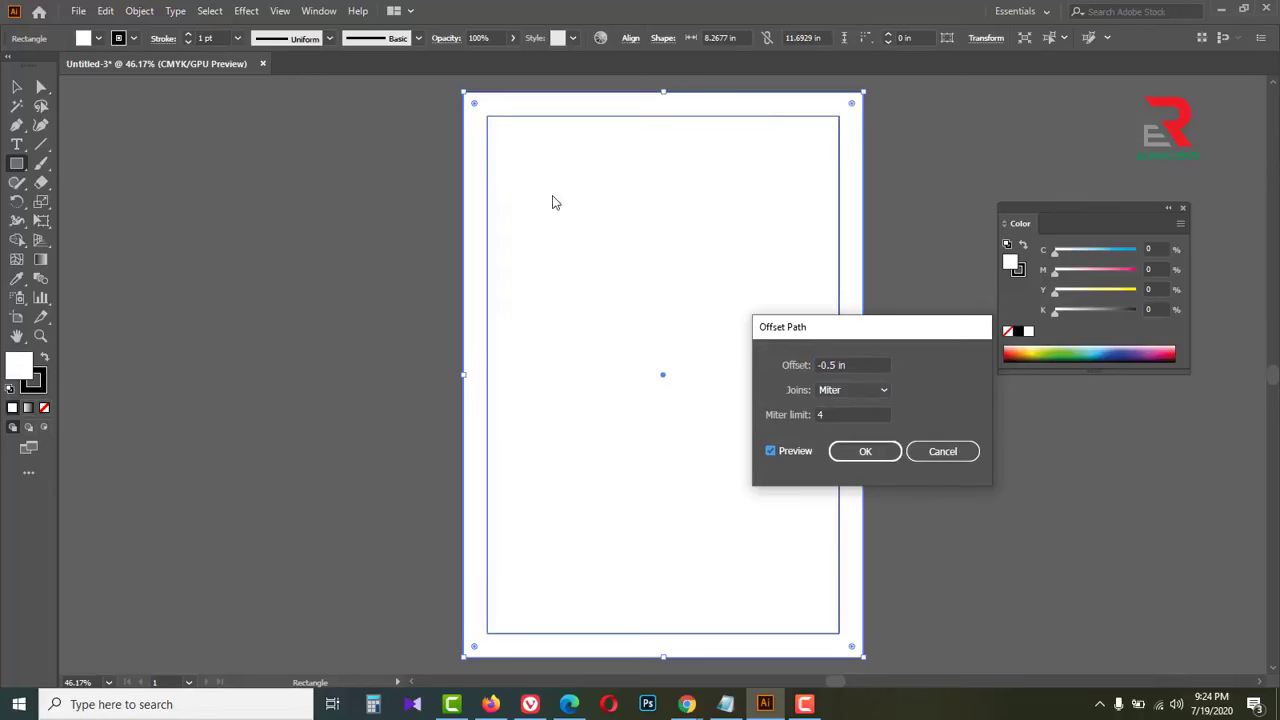
{"action": "left_click", "coordinate": [865, 451]}
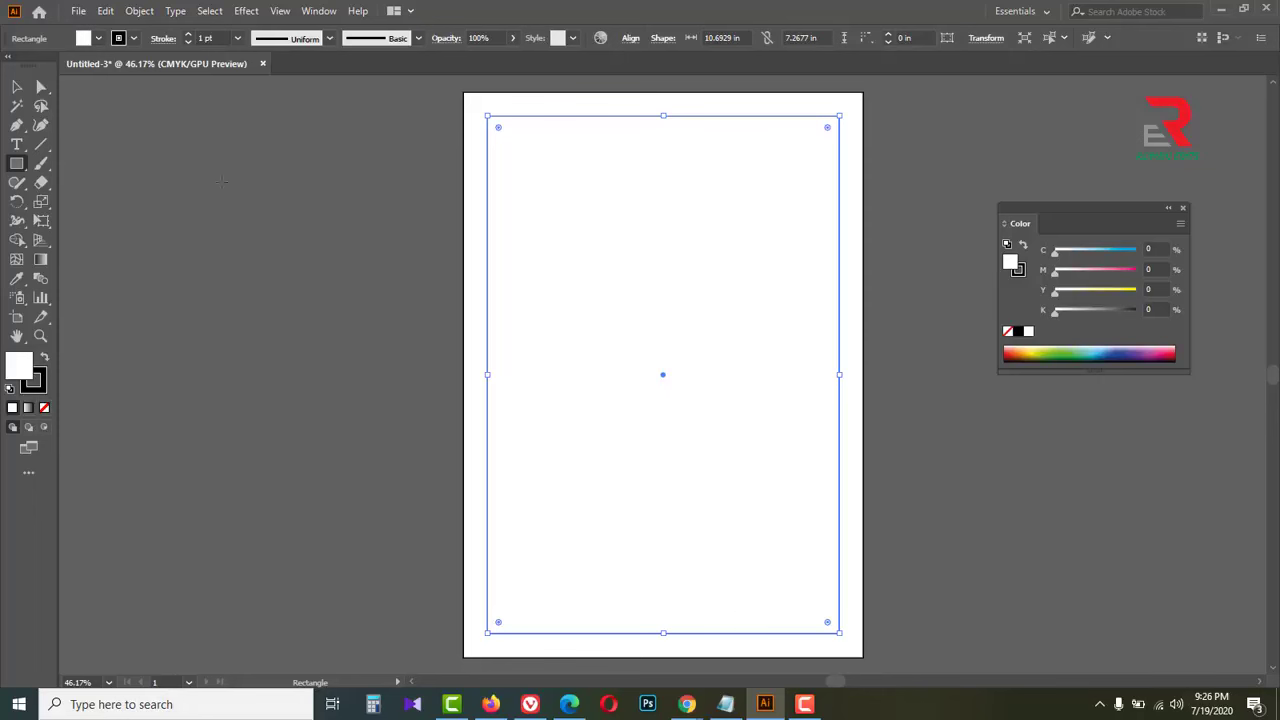
Draw a closed shape with a curved lower edge over the page's top-left corner using the Pen tool, and fill it with M 100, Y 100 red
{"action": "left_click", "coordinate": [16, 125]}
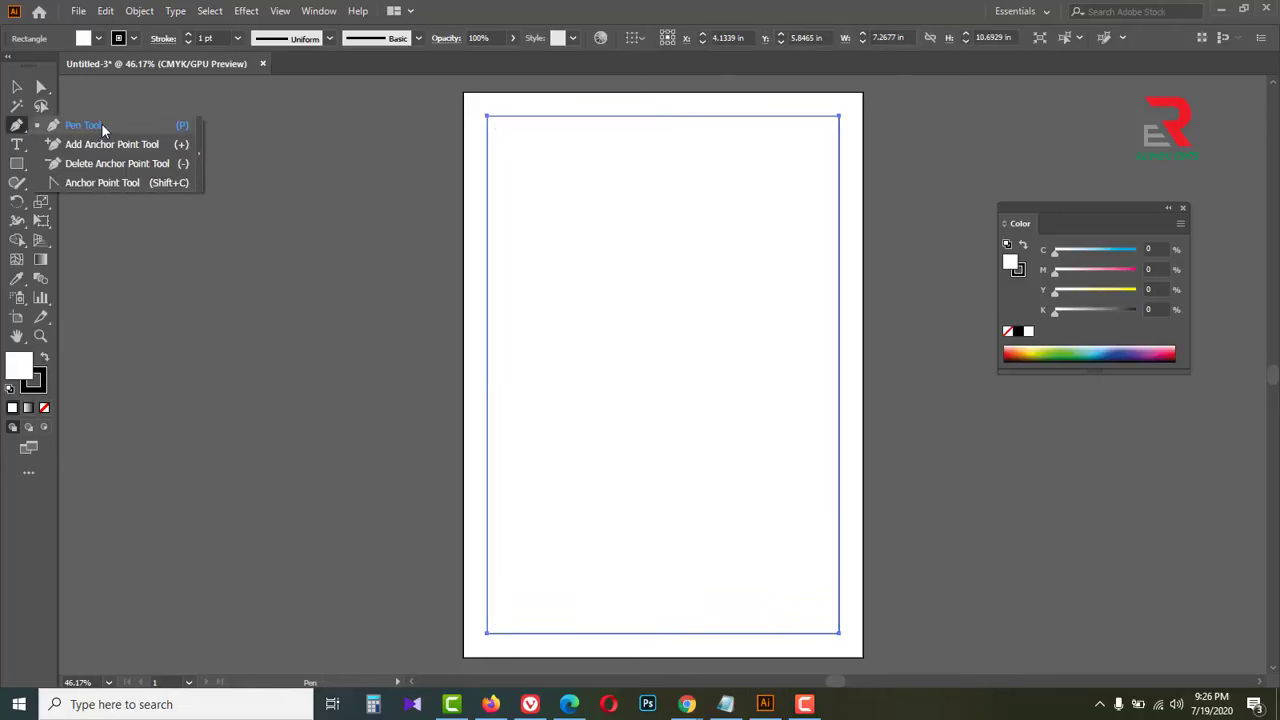
{"action": "left_click", "coordinate": [101, 125]}
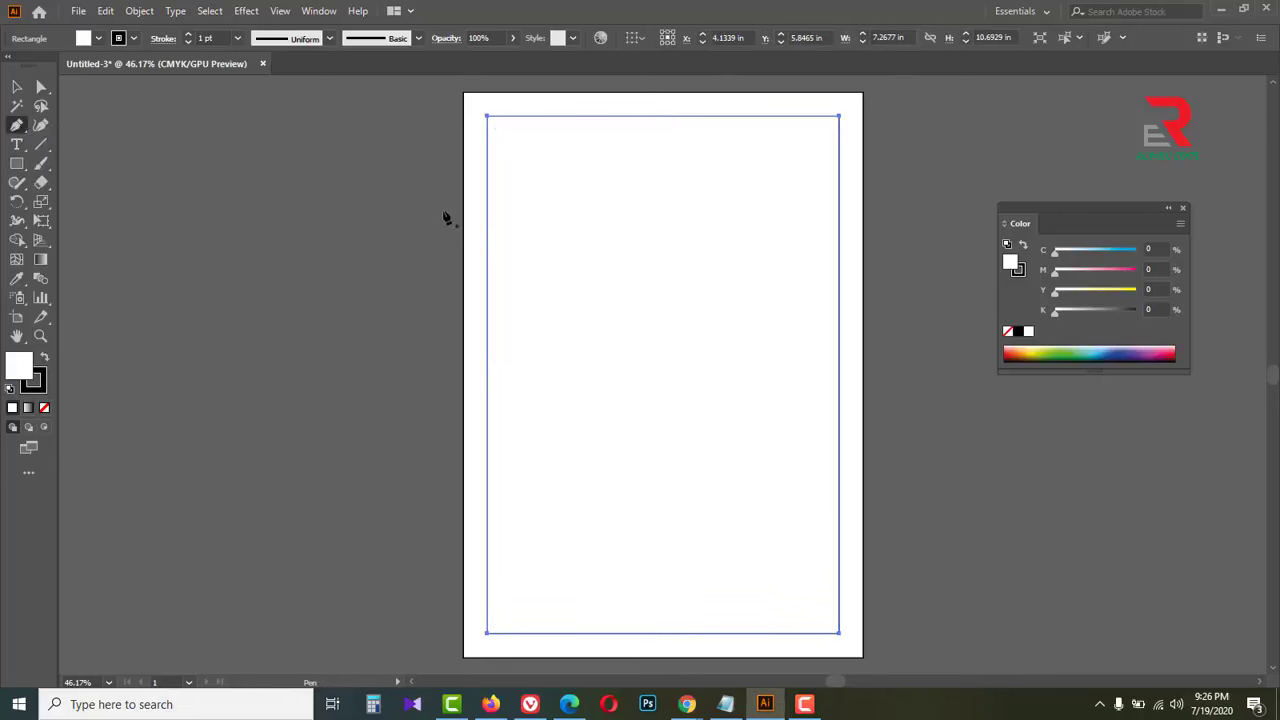
{"action": "left_click", "coordinate": [438, 209]}
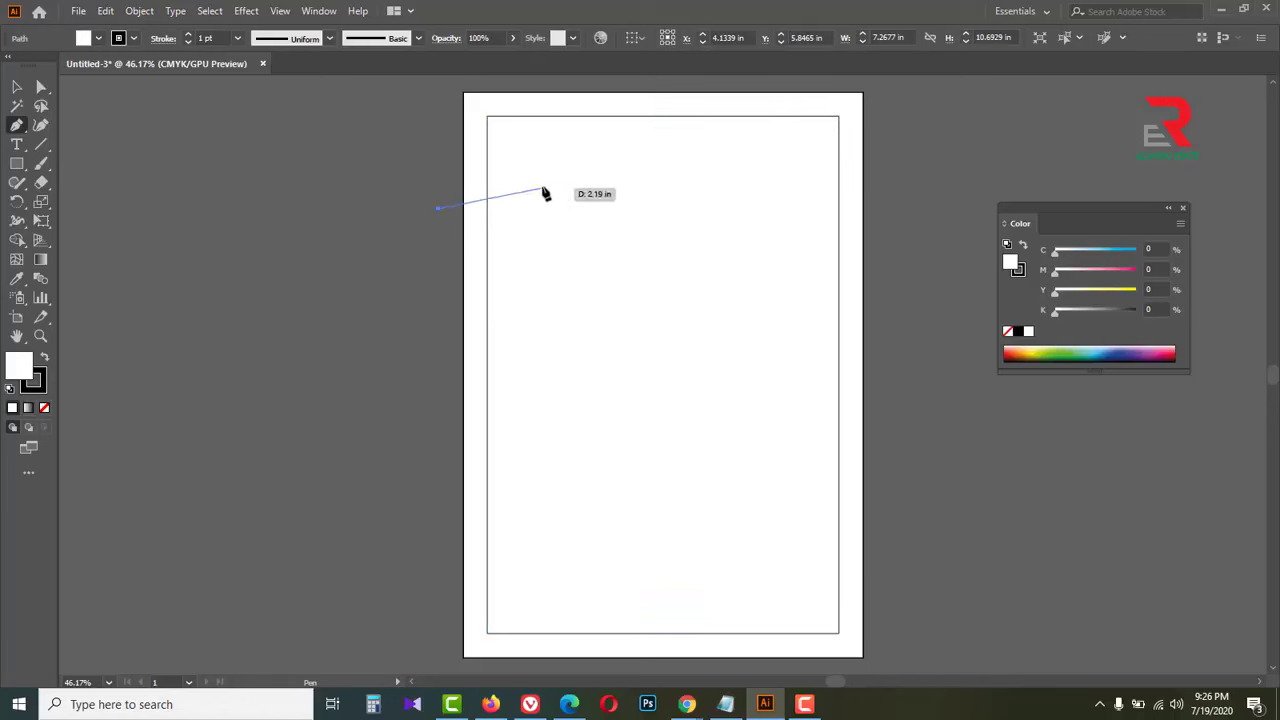
{"action": "left_click_drag", "start_coordinate": [601, 172], "coordinate": [730, 96]}
{"action": "left_click", "coordinate": [737, 88]}
{"action": "scroll", "coordinate": [477, 89], "scroll_direction": "up", "scroll_amount": 3}
{"action": "left_click", "coordinate": [410, 101]}
{"action": "left_click", "coordinate": [438, 251]}
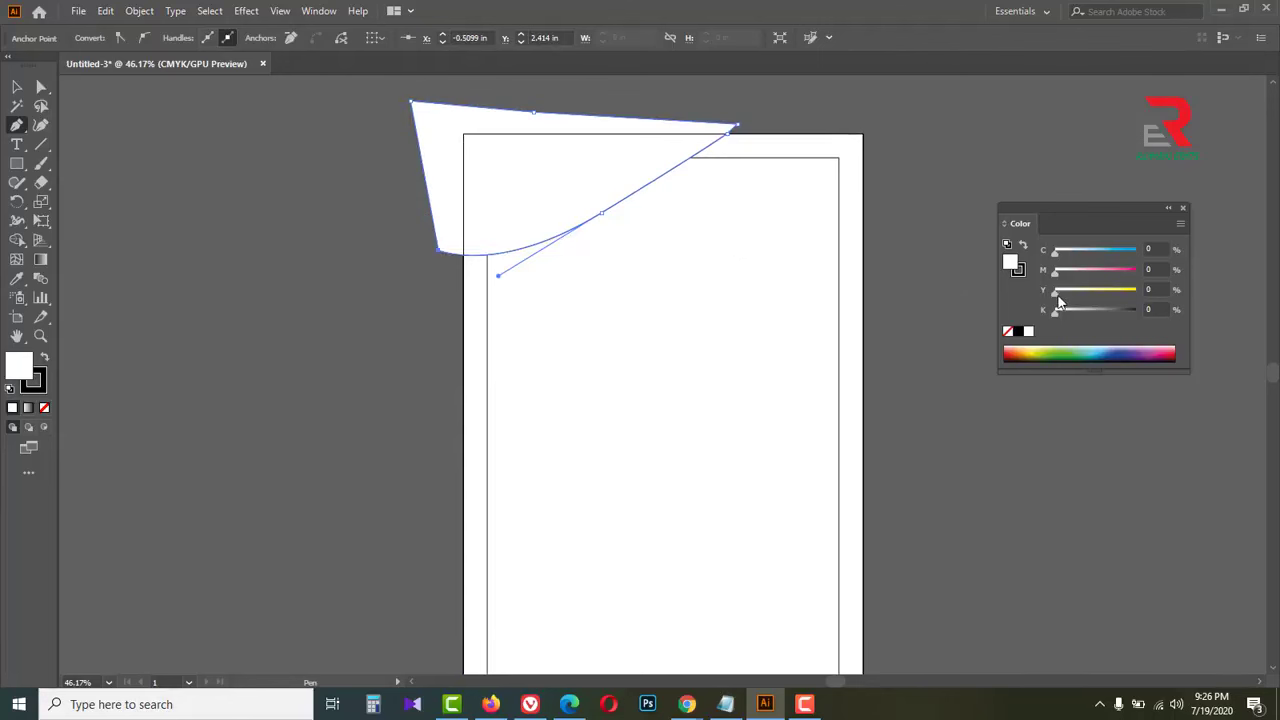
{"action": "left_click_drag", "start_coordinate": [1056, 291], "coordinate": [1135, 291]}
{"action": "left_click_drag", "start_coordinate": [1057, 274], "coordinate": [1168, 276]}
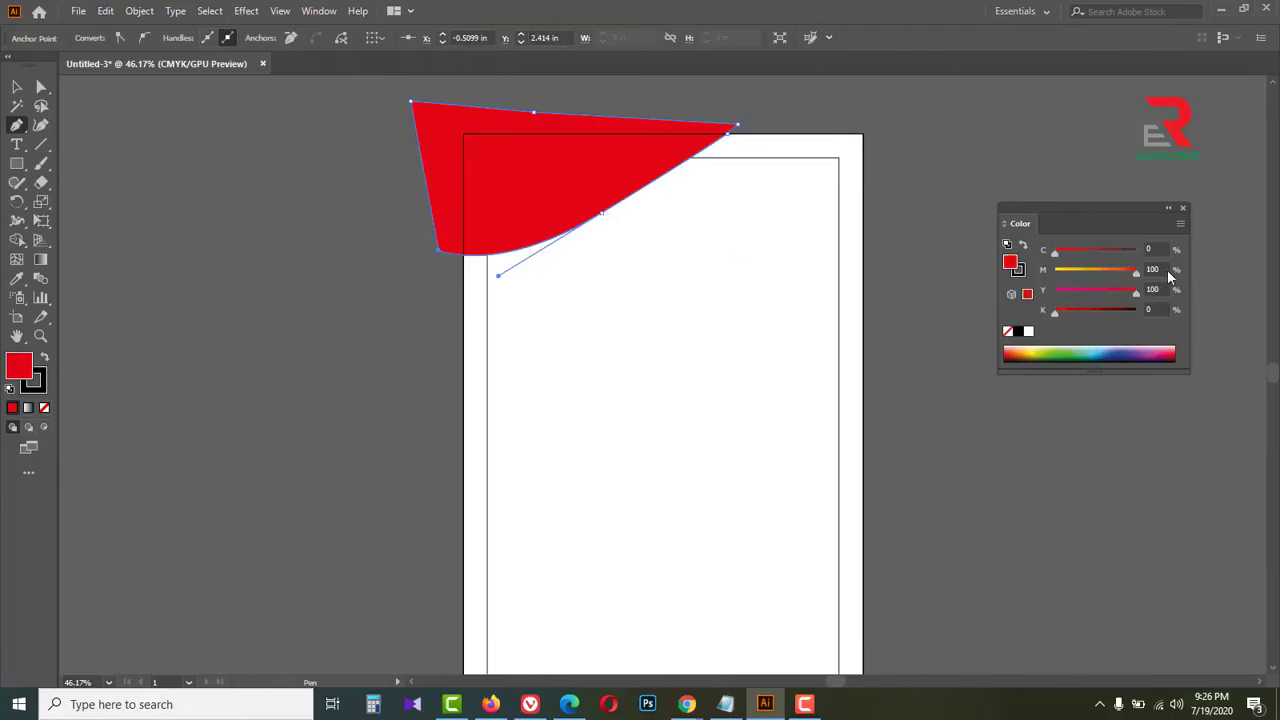
Draw a second, wider curved Pen shape overlapping the red one along the page's top edge and fill it black
{"action": "left_click", "coordinate": [450, 228]}
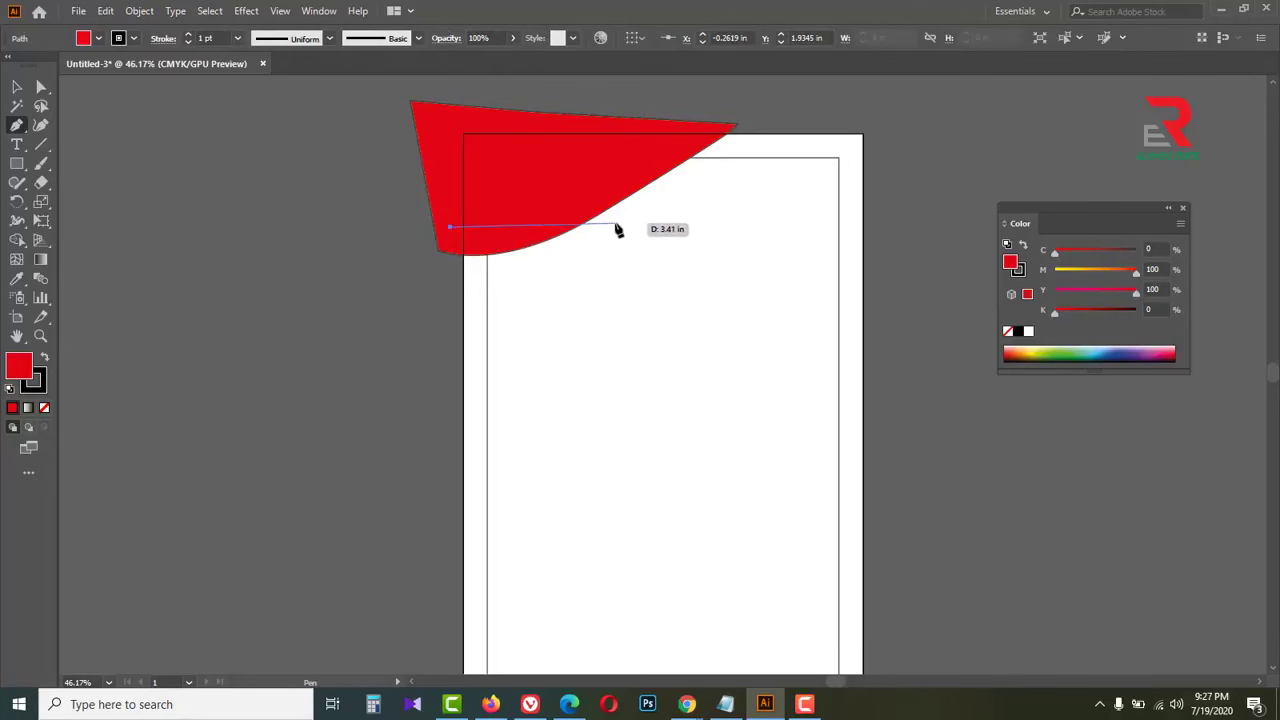
{"action": "left_click_drag", "start_coordinate": [632, 220], "coordinate": [720, 191]}
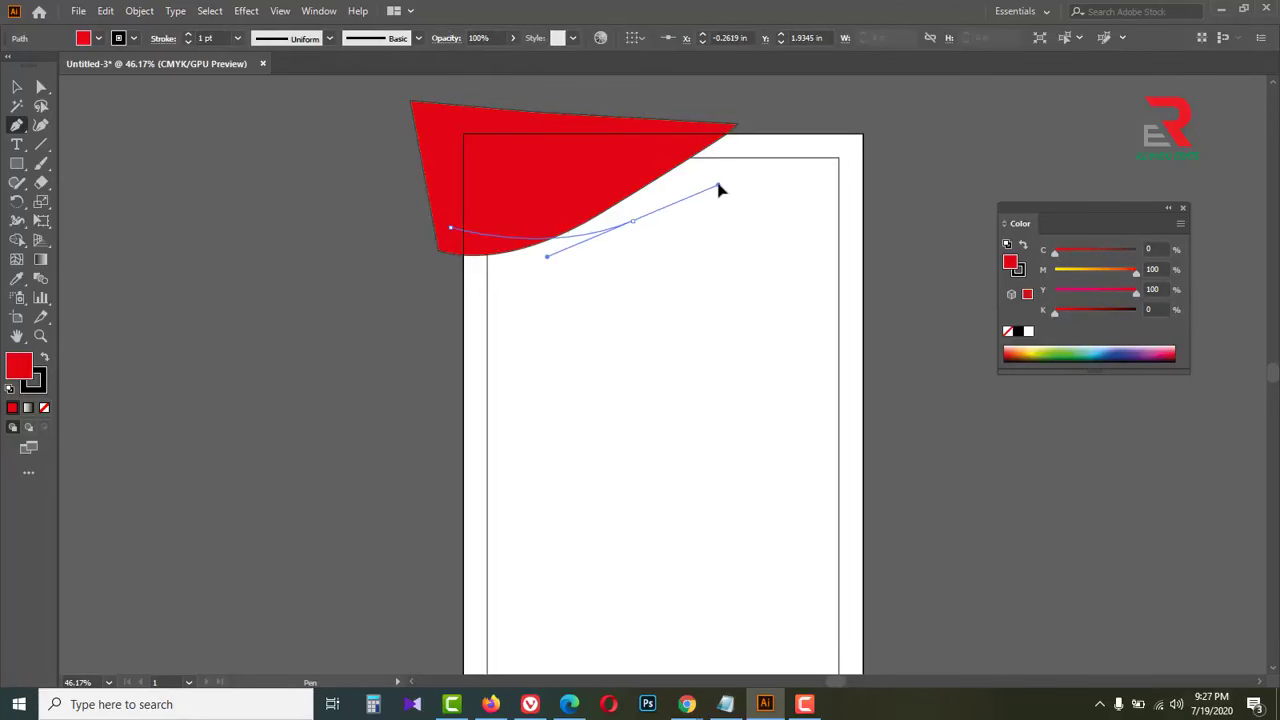
{"action": "mouse_move", "coordinate": [835, 133]}
{"action": "left_mouse_down"}
{"action": "mouse_move", "coordinate": [866, 123]}
{"action": "mouse_move", "coordinate": [838, 137]}
{"action": "left_mouse_up"}
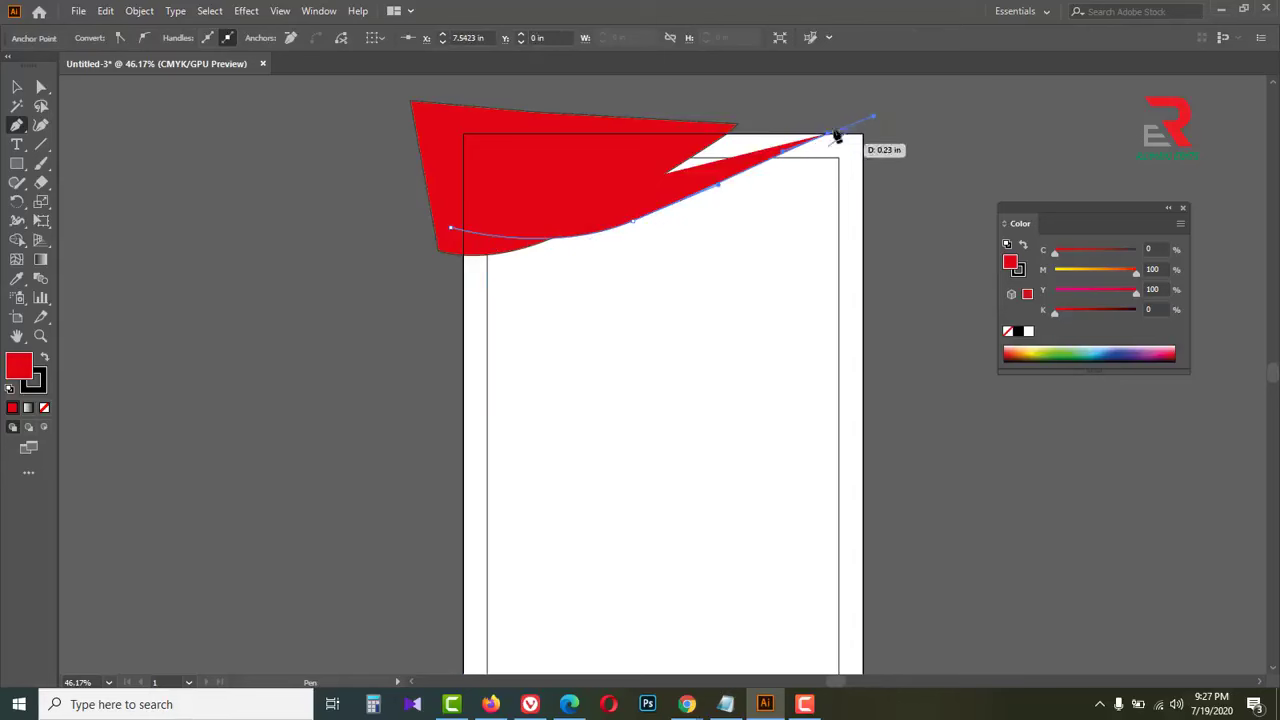
{"action": "left_click", "coordinate": [807, 94]}
{"action": "left_click", "coordinate": [655, 101]}
{"action": "left_click", "coordinate": [443, 116]}
{"action": "left_click", "coordinate": [450, 228]}
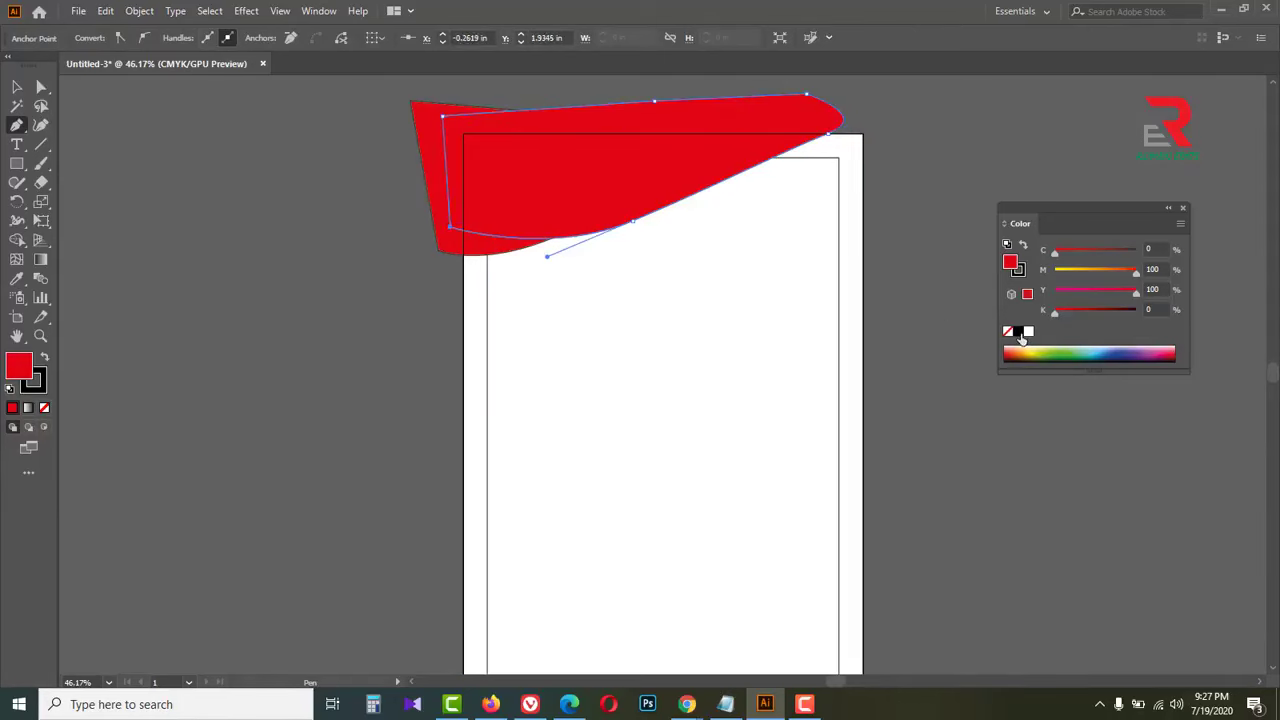
{"action": "left_click", "coordinate": [1019, 334]}
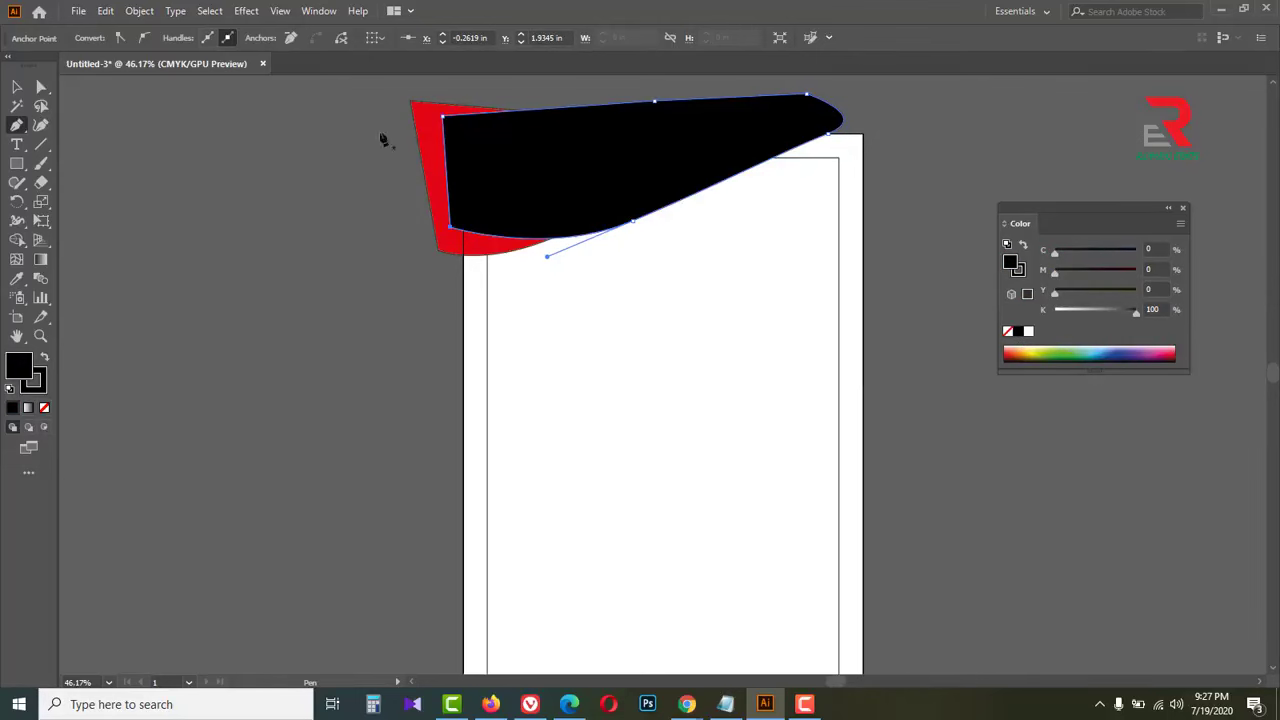
Send the black shape backward behind the red shape and deselect it
{"action": "left_click", "coordinate": [16, 88]}
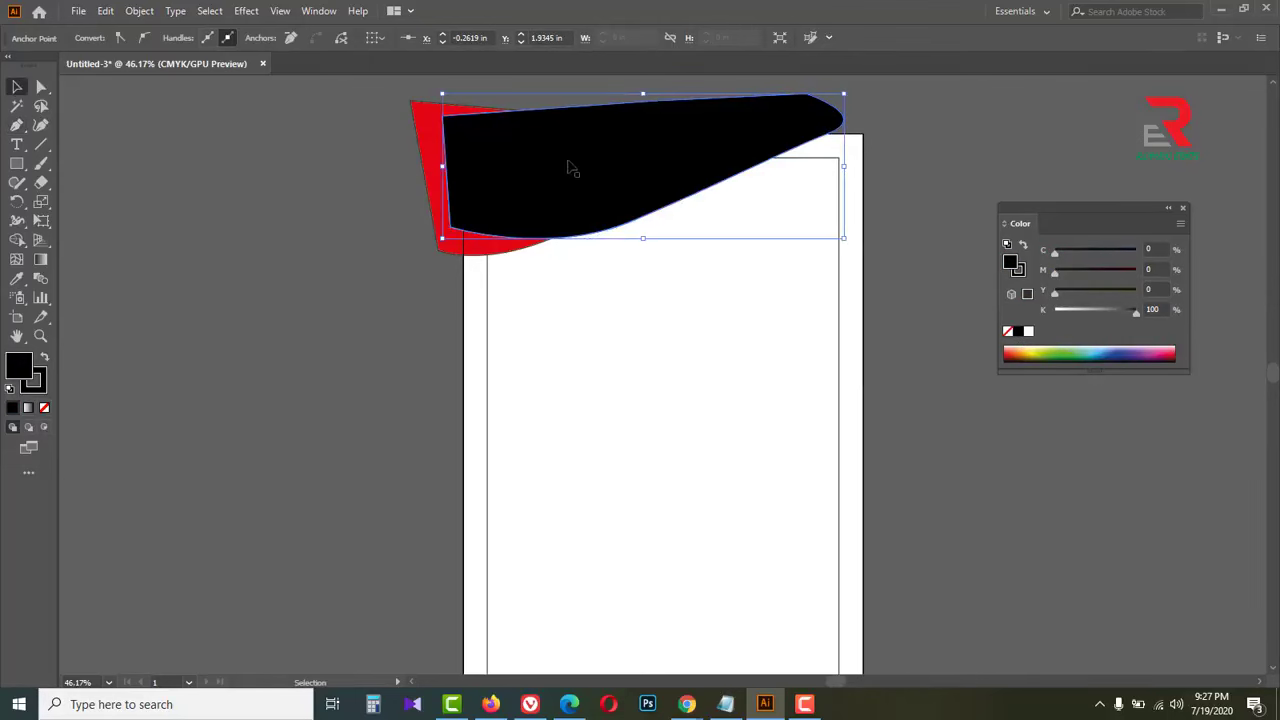
{"action": "right_click", "coordinate": [514, 162]}
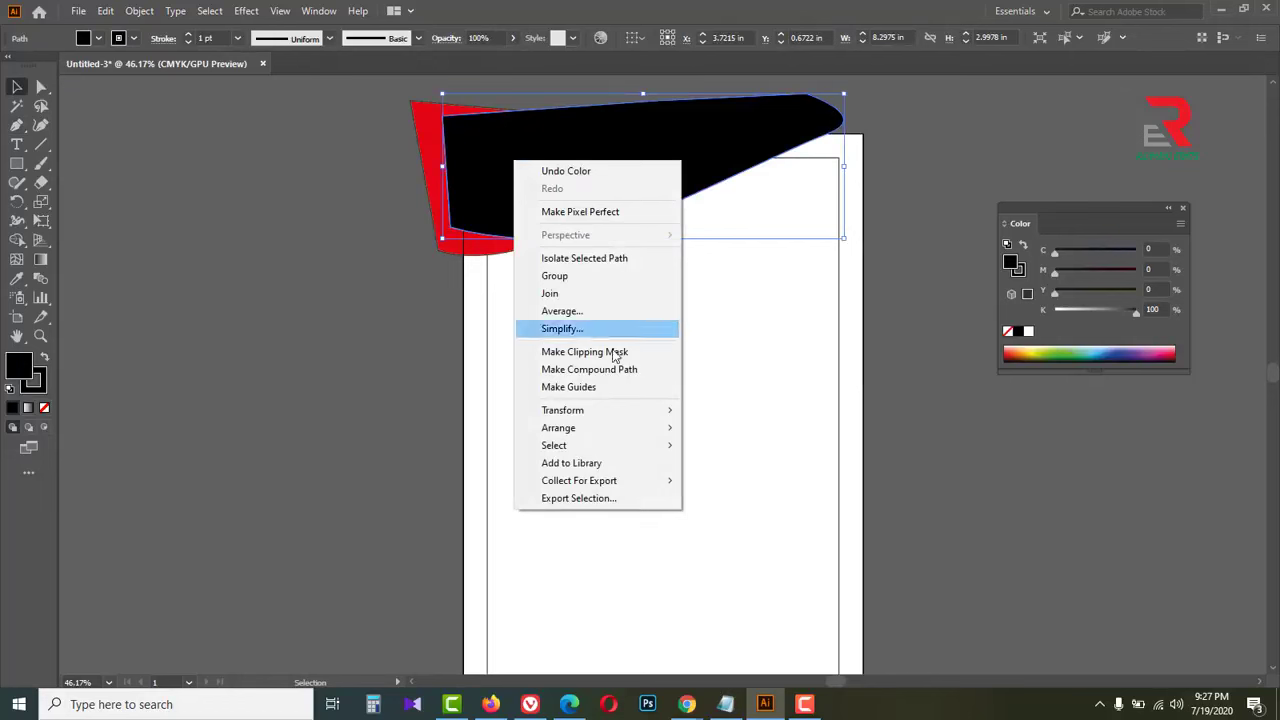
{"action": "mouse_move", "coordinate": [628, 427]}
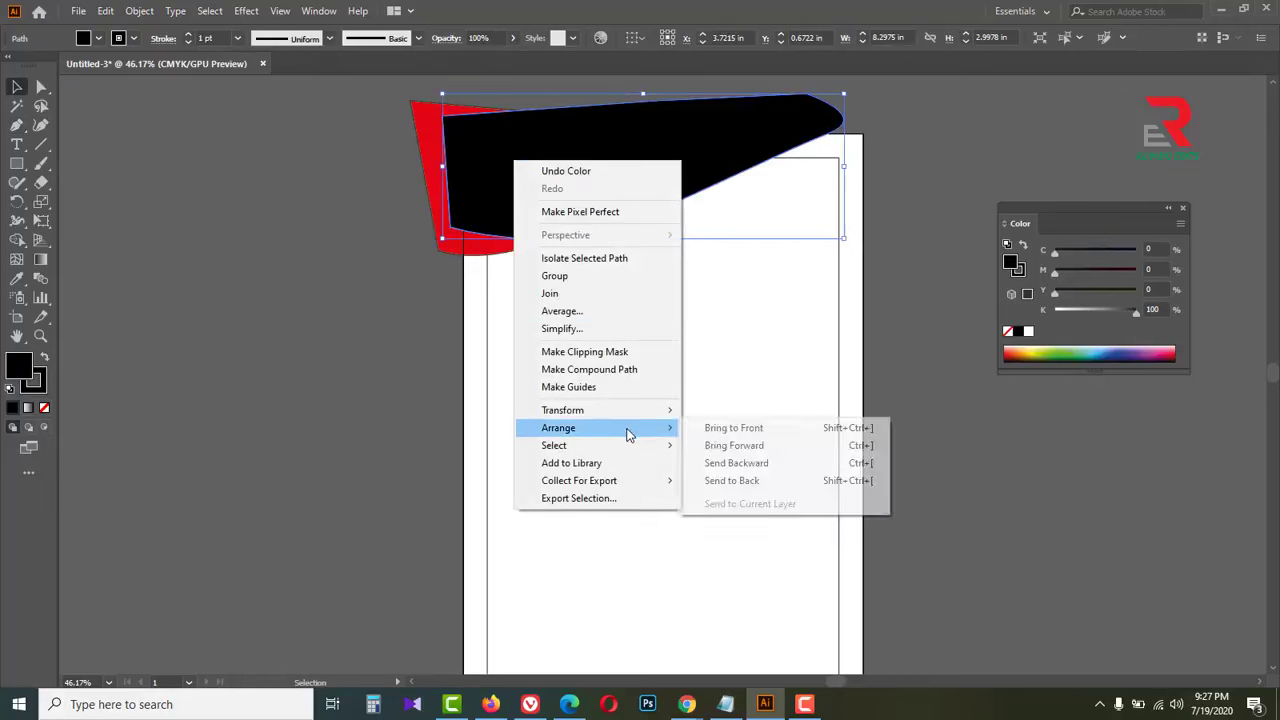
{"action": "left_click", "coordinate": [754, 467]}
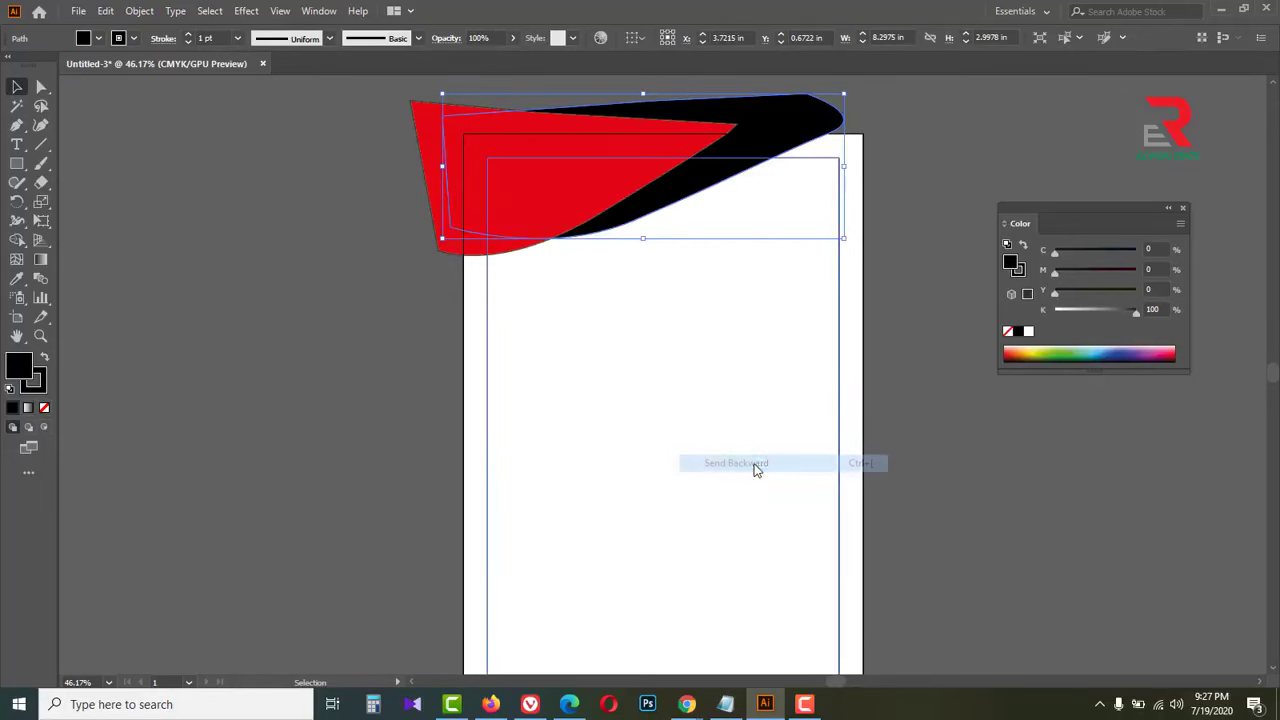
{"action": "left_click", "coordinate": [907, 202]}
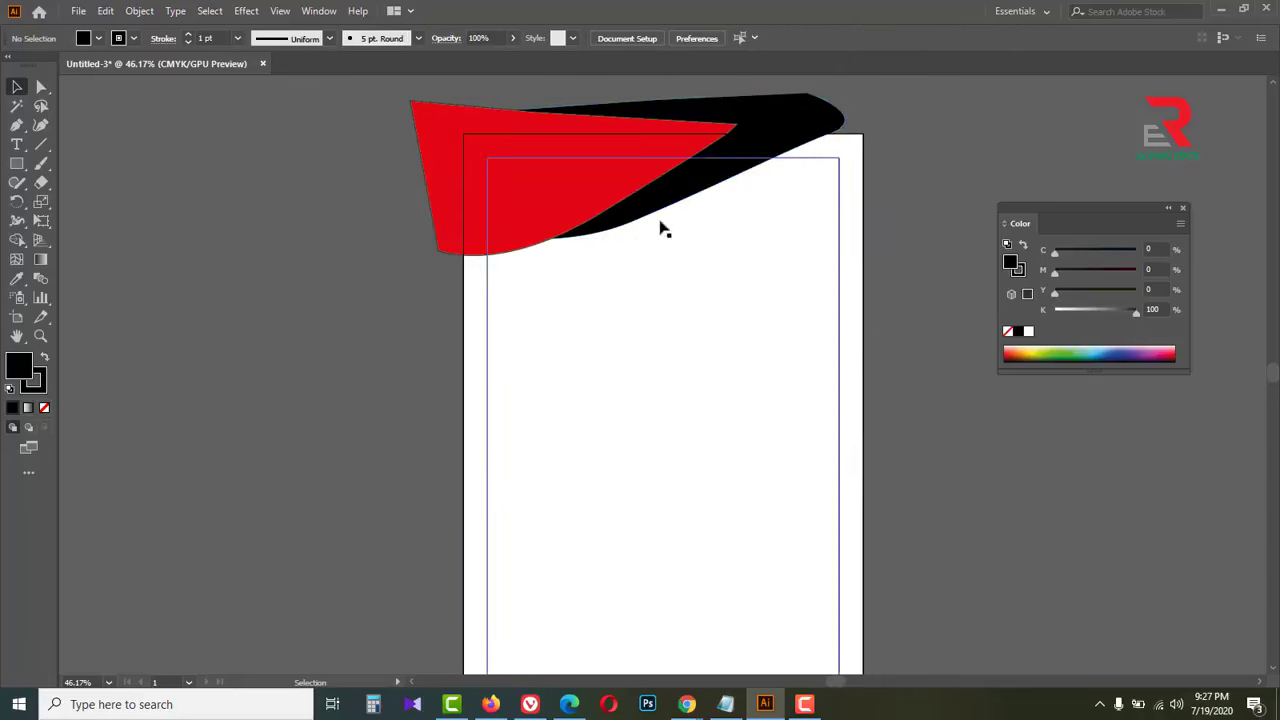
Draw a third closed Pen shape with a wavy lower edge, spanning the page's top and extending past both sides
{"action": "left_click", "coordinate": [19, 127]}
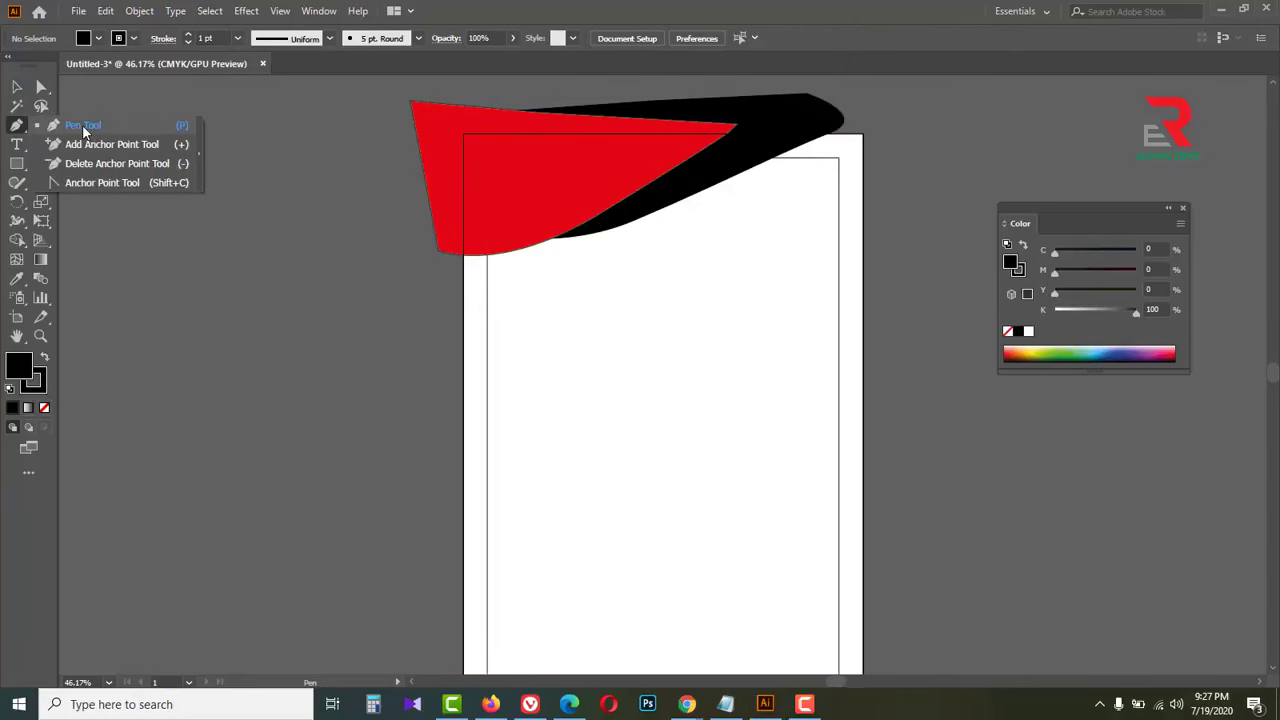
{"action": "left_click", "coordinate": [509, 237]}
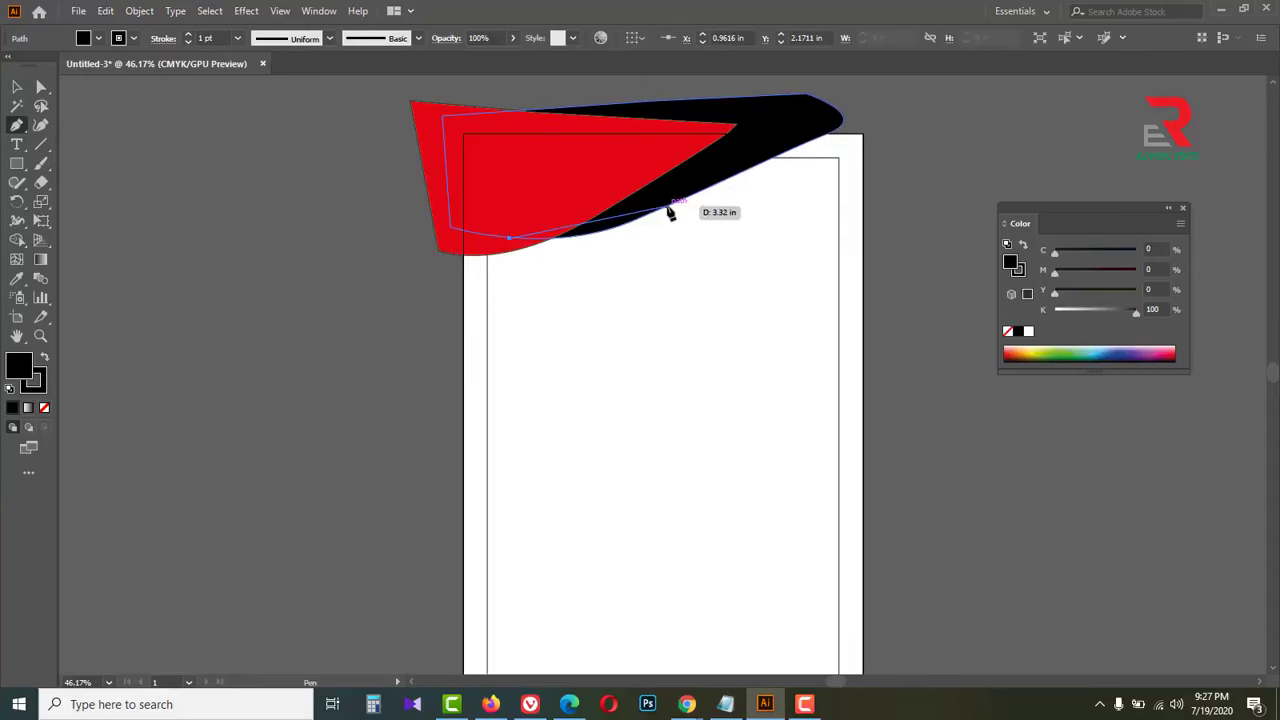
{"action": "left_click_drag", "start_coordinate": [675, 212], "coordinate": [773, 172]}
{"action": "left_click_drag", "start_coordinate": [889, 178], "coordinate": [917, 182]}
{"action": "left_click", "coordinate": [910, 121]}
{"action": "scroll", "coordinate": [738, 84], "scroll_direction": "up", "scroll_amount": 1}
{"action": "left_click_drag", "start_coordinate": [715, 82], "coordinate": [660, 80]}
{"action": "left_click", "coordinate": [516, 100]}
{"action": "left_click", "coordinate": [396, 121]}
{"action": "left_click_drag", "start_coordinate": [315, 164], "coordinate": [301, 198]}
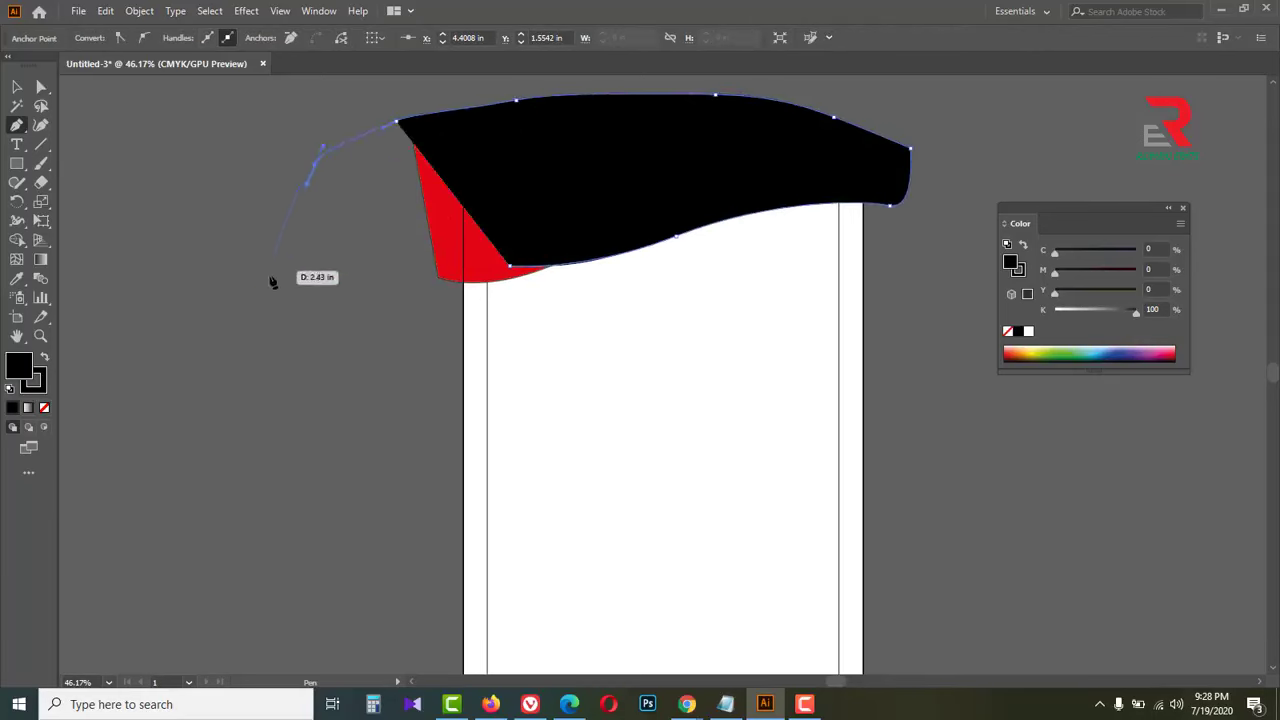
{"action": "left_click_drag", "start_coordinate": [278, 282], "coordinate": [295, 284]}
{"action": "left_click", "coordinate": [402, 291]}
{"action": "left_click", "coordinate": [509, 265]}
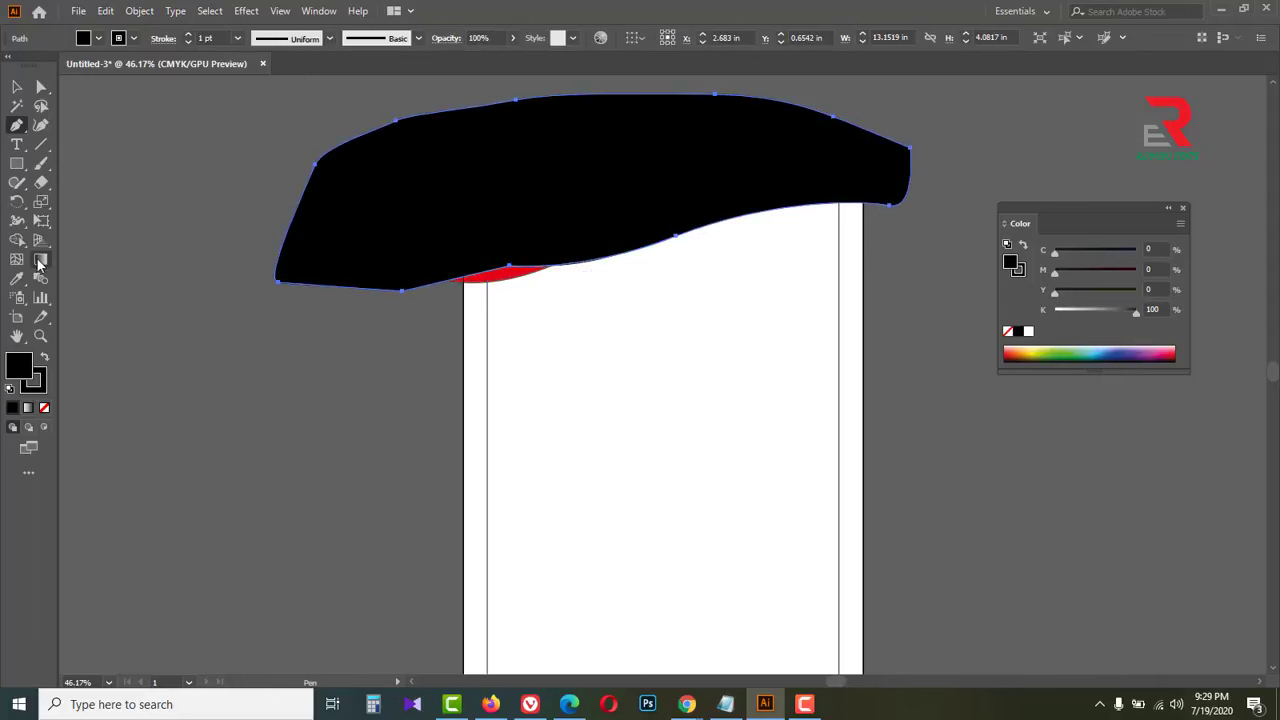
Fill the third shape with a white-to-black linear gradient at 0°
{"action": "left_click", "coordinate": [41, 261]}
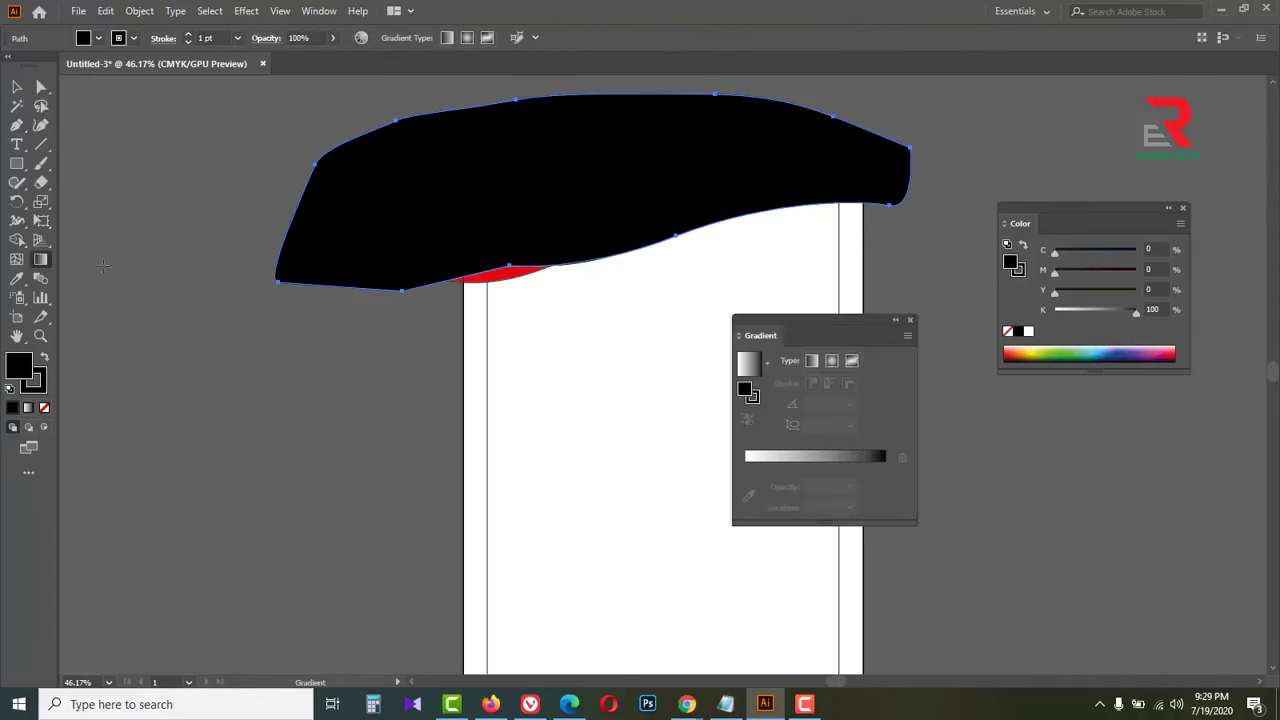
{"action": "left_click", "coordinate": [811, 456]}
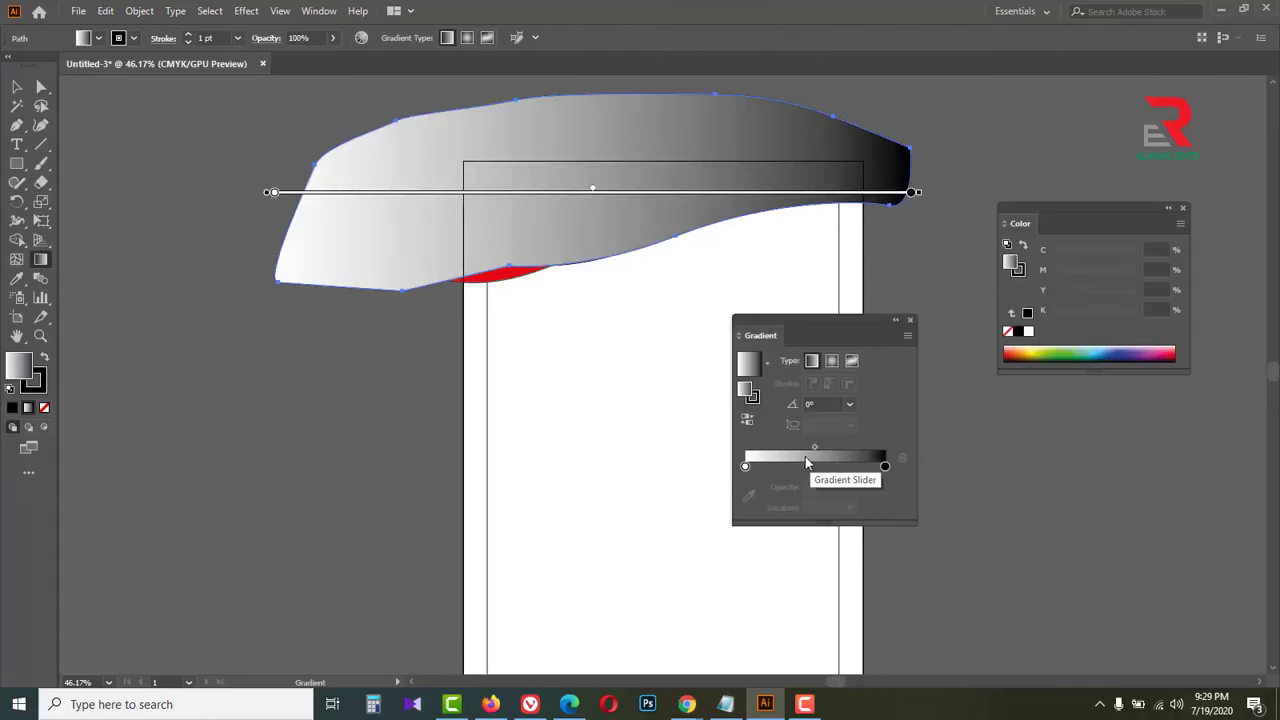
{"action": "left_click", "coordinate": [16, 87]}
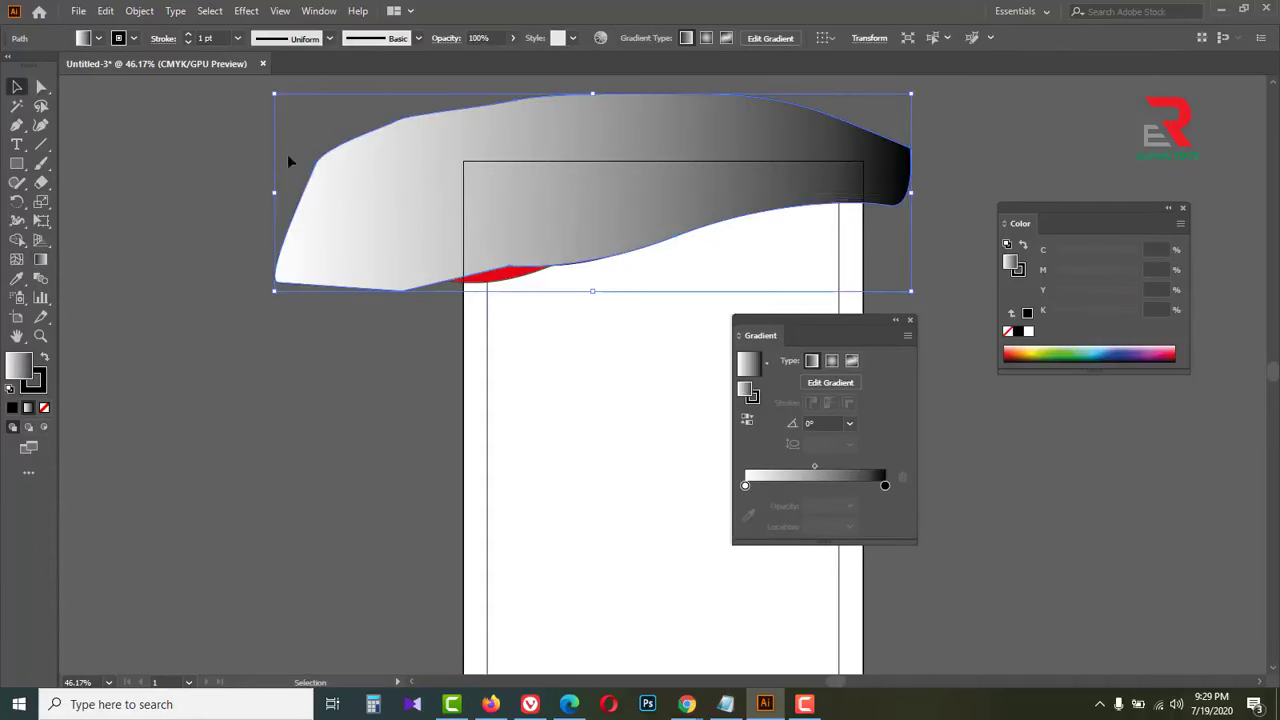
{"action": "left_click", "coordinate": [910, 321]}
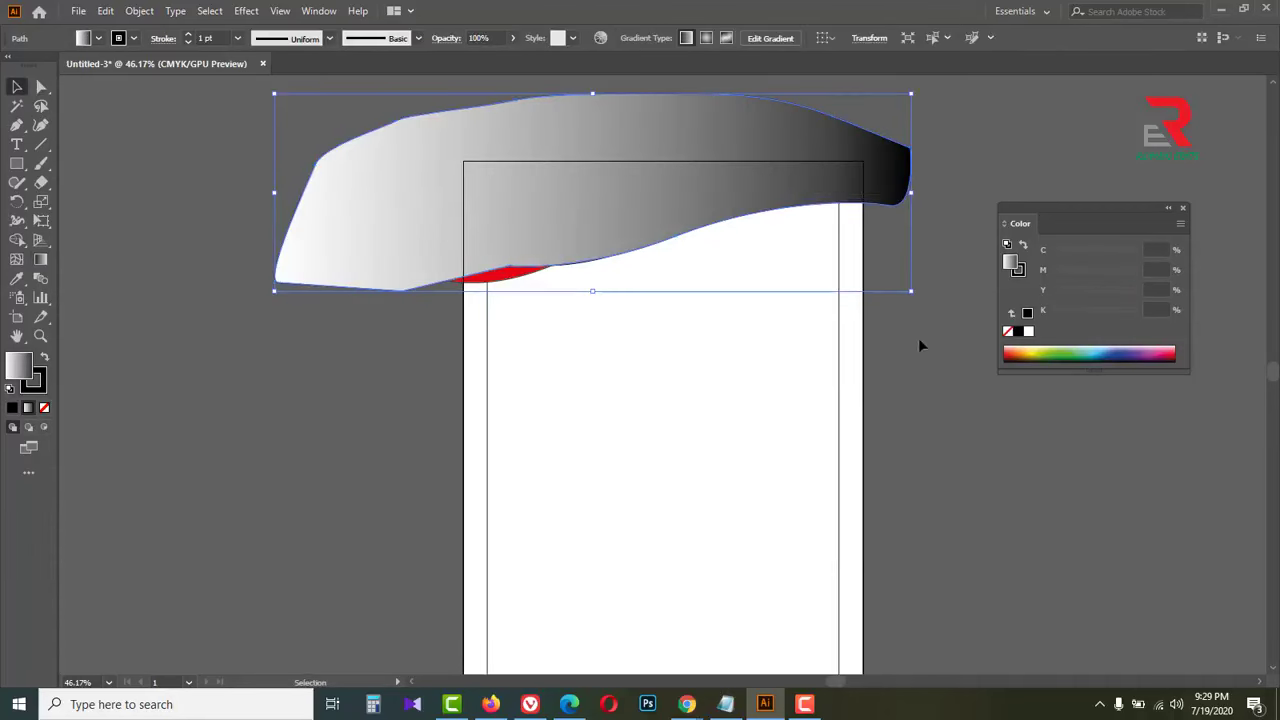
Send the gradient shape to the back, behind the red and black shapes, and deselect it
{"action": "right_click", "coordinate": [422, 162]}
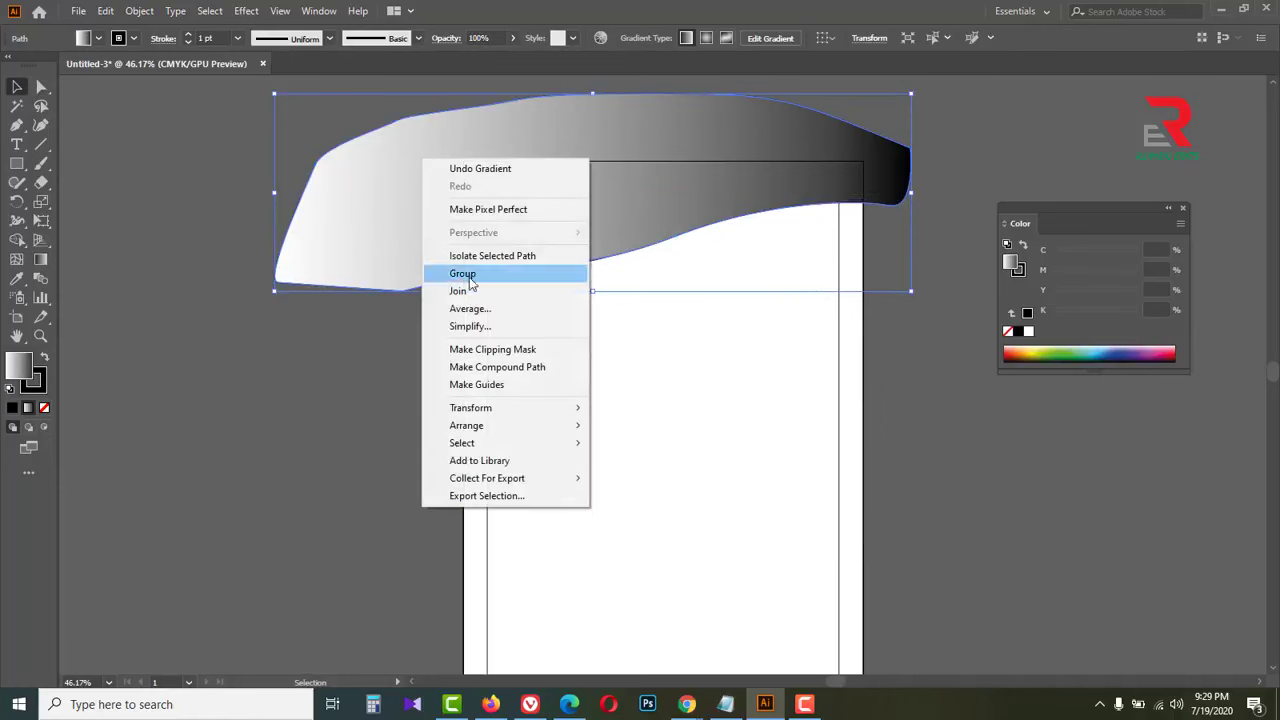
{"action": "mouse_move", "coordinate": [510, 431]}
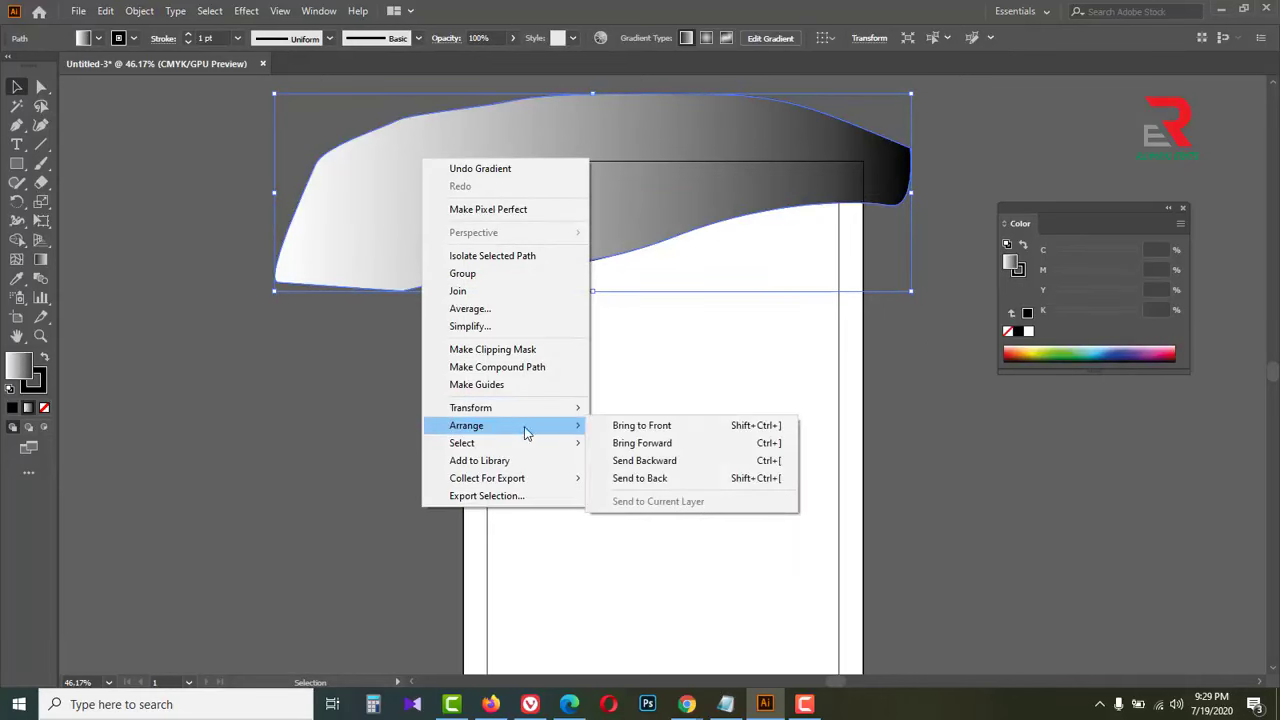
{"action": "left_click", "coordinate": [658, 484]}
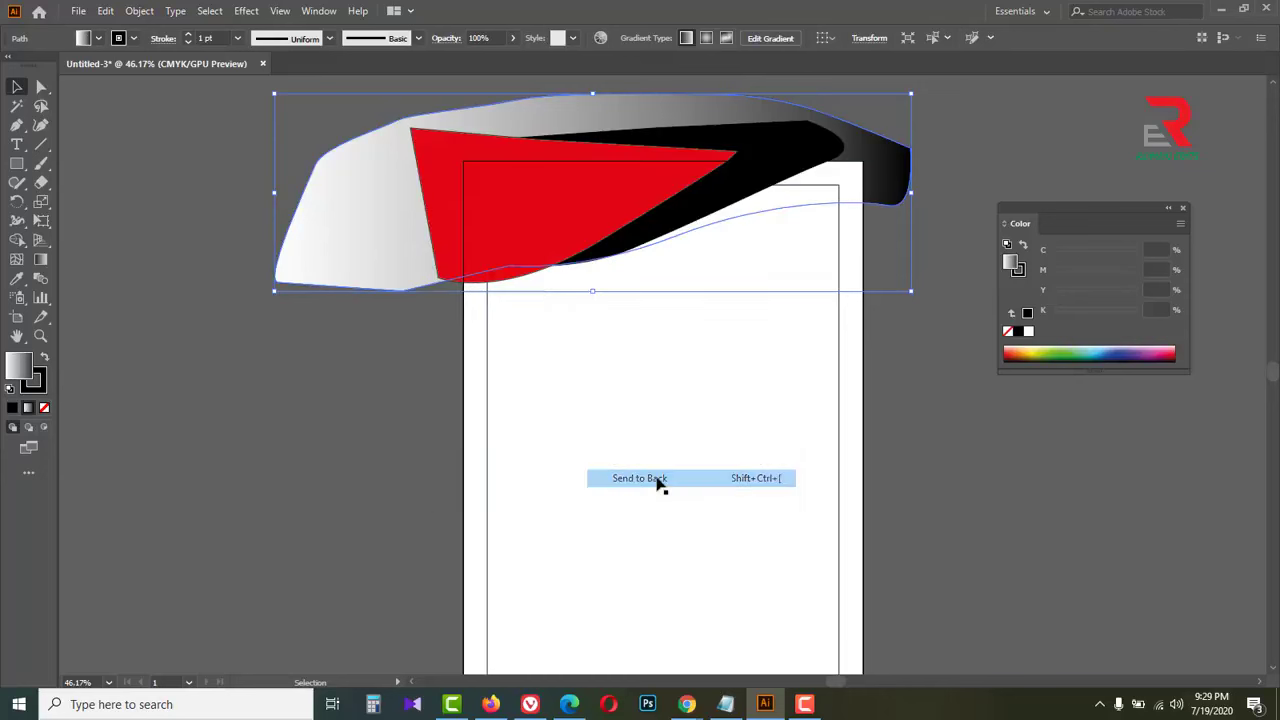
{"action": "left_click", "coordinate": [930, 403]}
Set the fill of the page-sized rectangle to None and deselect it
{"action": "left_click", "coordinate": [773, 388]}
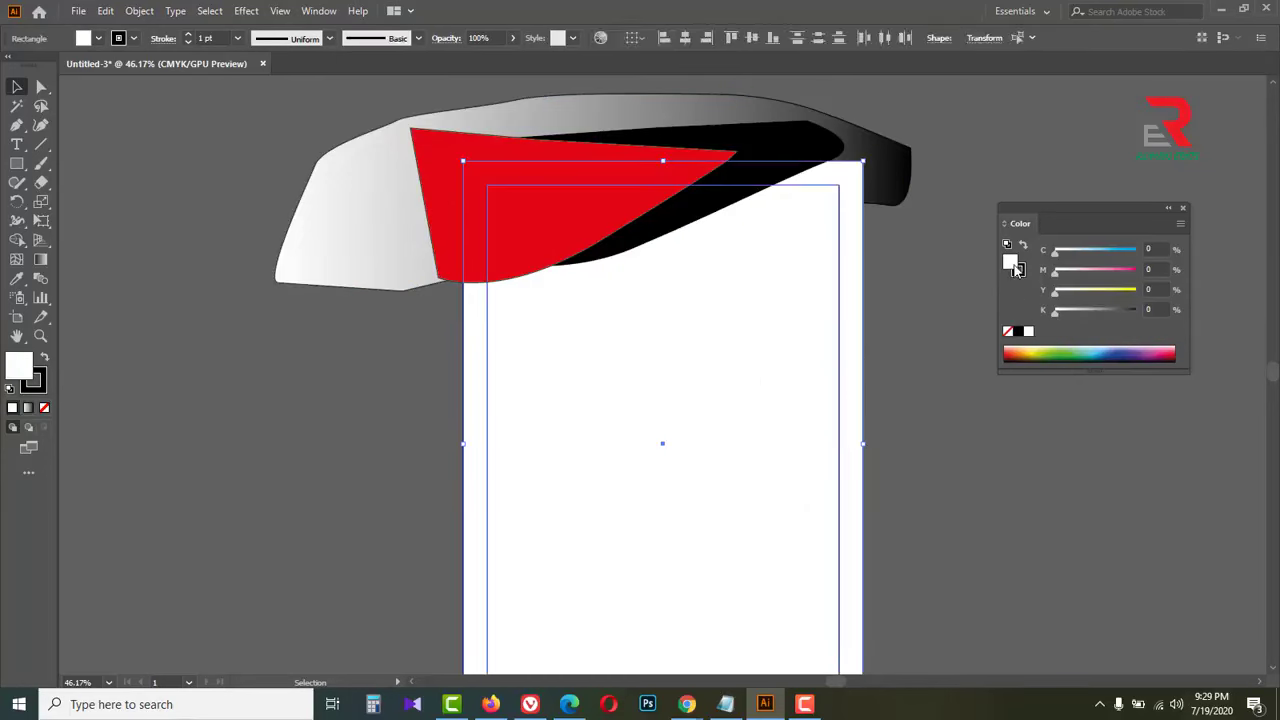
{"action": "left_click", "coordinate": [1008, 332]}
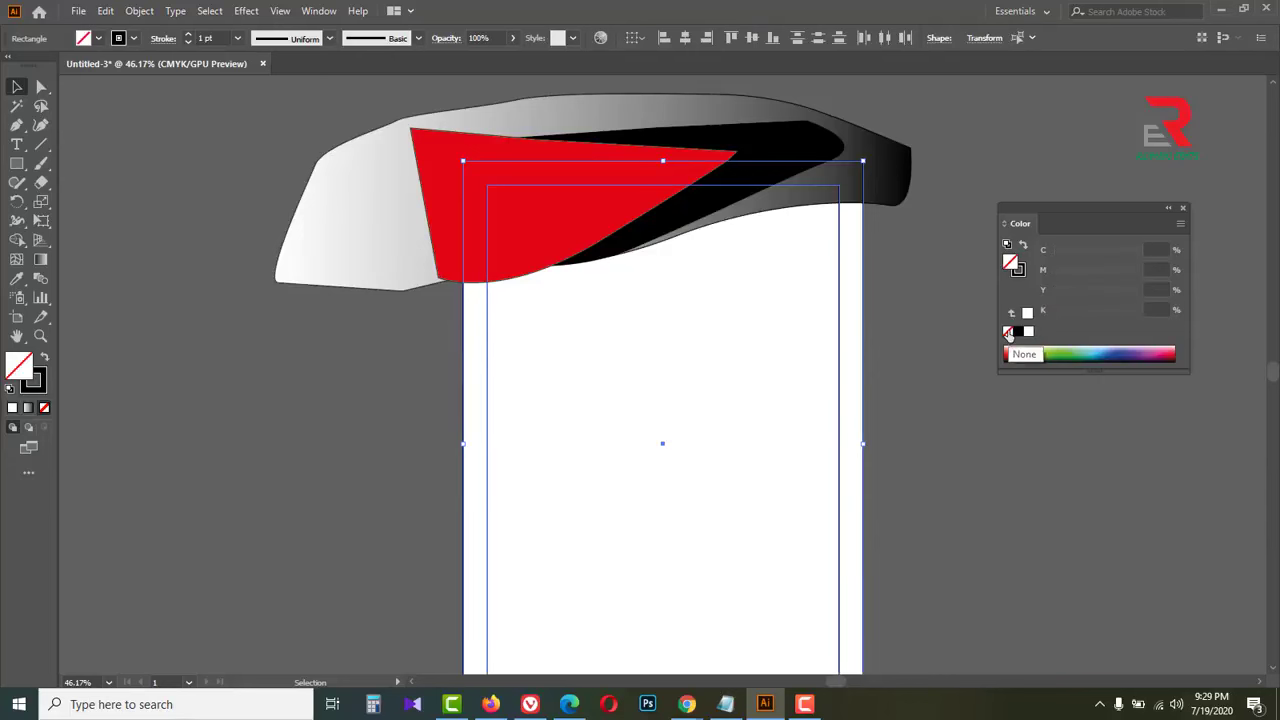
{"action": "left_click", "coordinate": [926, 320]}
Remove the stroke from the red shape by setting it to None
{"action": "left_click", "coordinate": [729, 180], "text": "ctrl"}
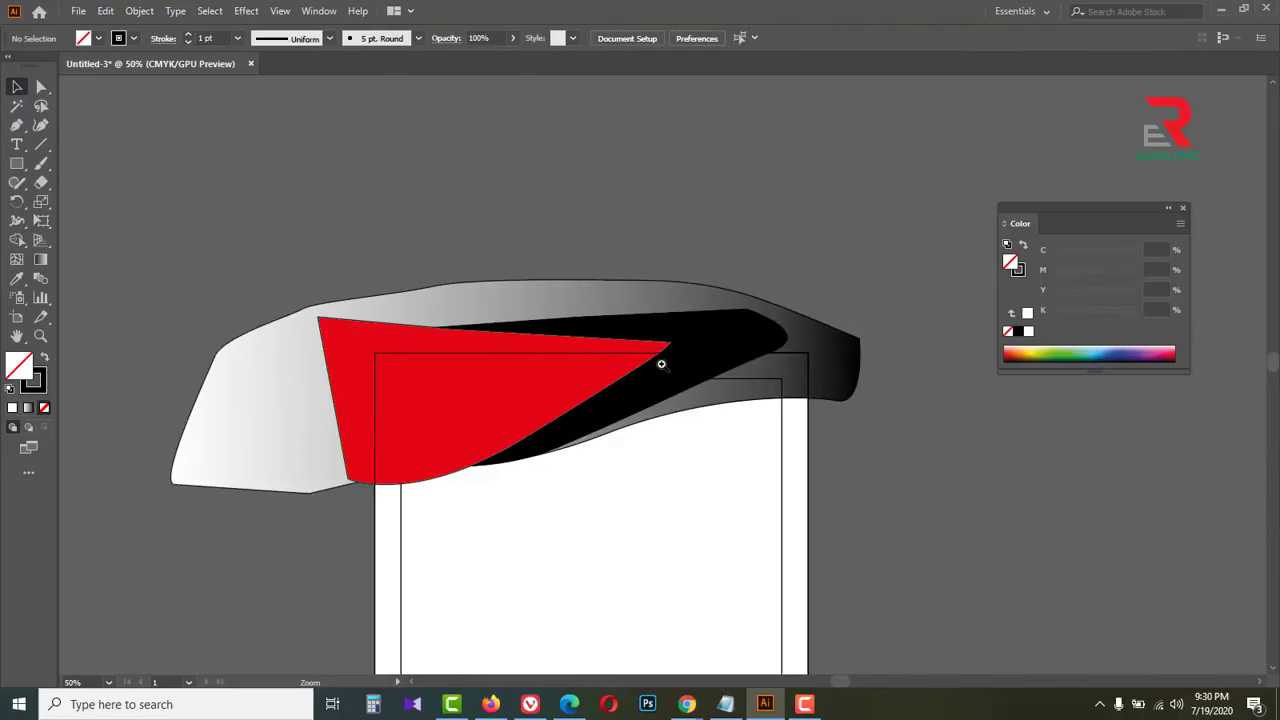
{"action": "left_click", "coordinate": [663, 366], "text": "ctrl"}
{"action": "left_click", "coordinate": [663, 417], "text": "ctrl"}
{"action": "scroll", "coordinate": [737, 394], "scroll_direction": "left", "scroll_amount": 3}
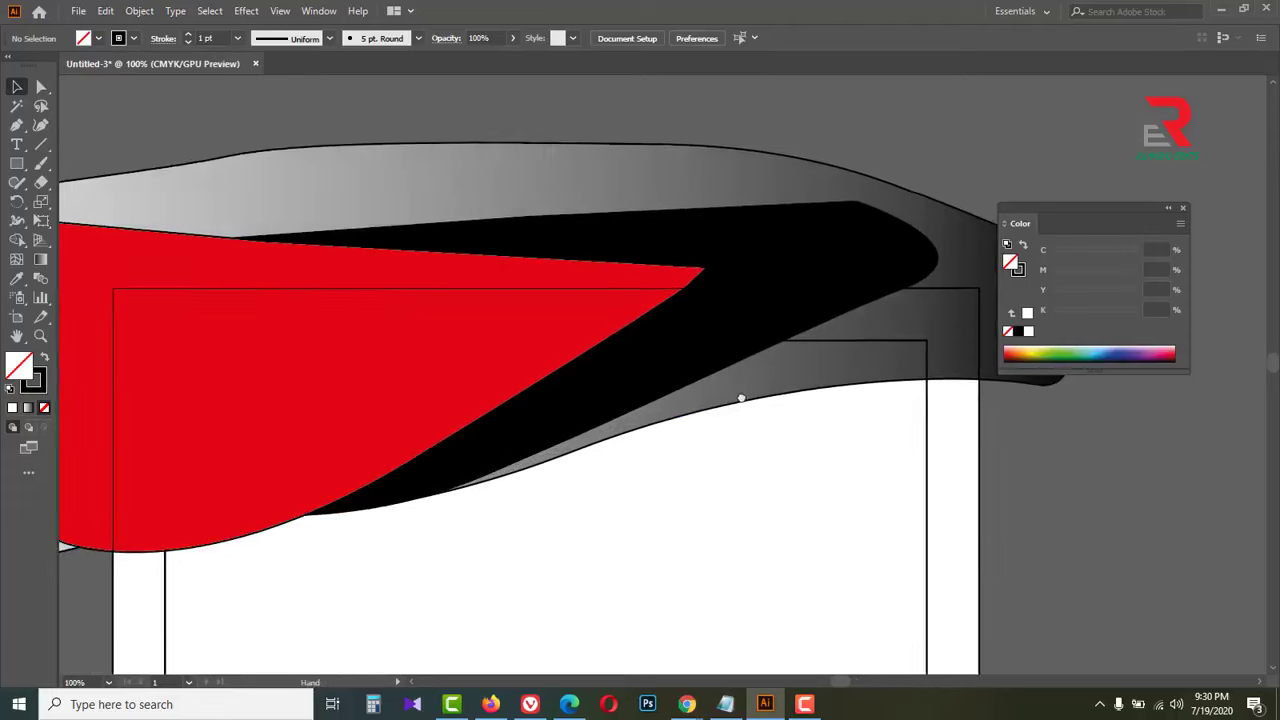
{"action": "scroll", "coordinate": [737, 394], "scroll_direction": "down", "scroll_amount": 1}
{"action": "left_click", "coordinate": [304, 390]}
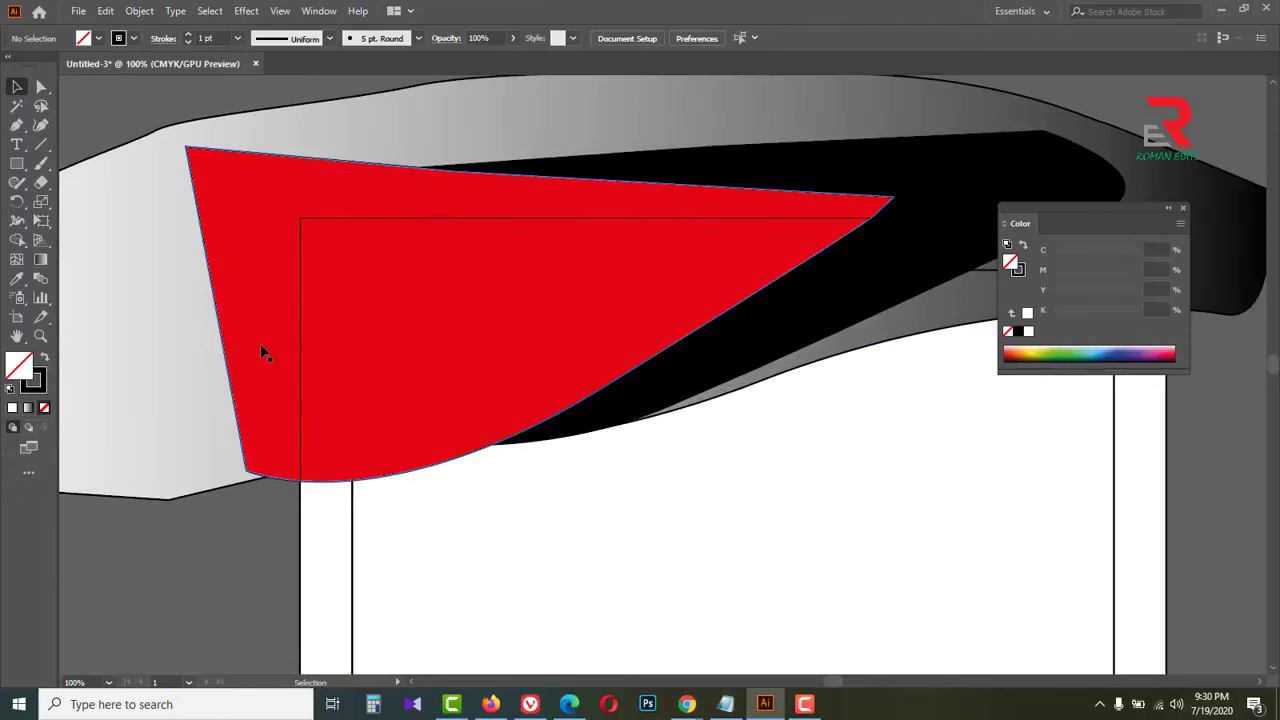
{"action": "left_click", "coordinate": [1020, 272]}
{"action": "left_click", "coordinate": [1007, 331]}
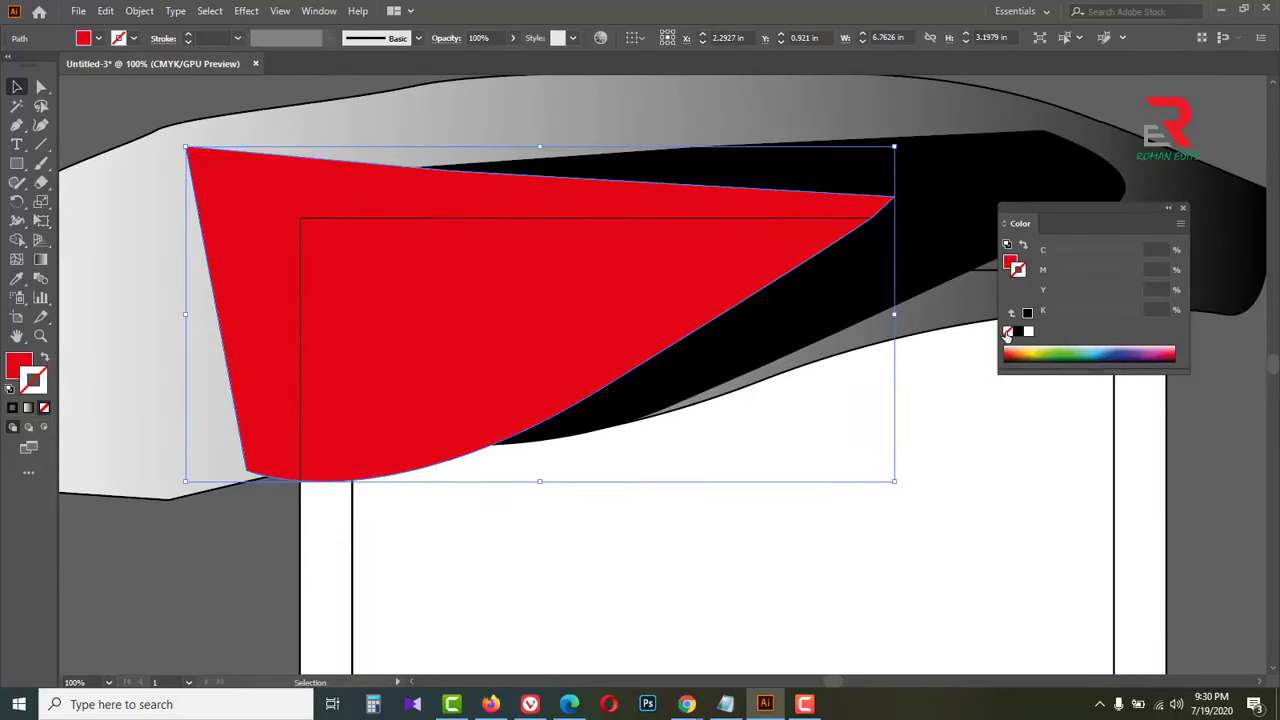
Set the stroke of the black shape and the gradient shape to None and deselect
{"action": "left_click_drag", "start_coordinate": [914, 429], "coordinate": [771, 437]}
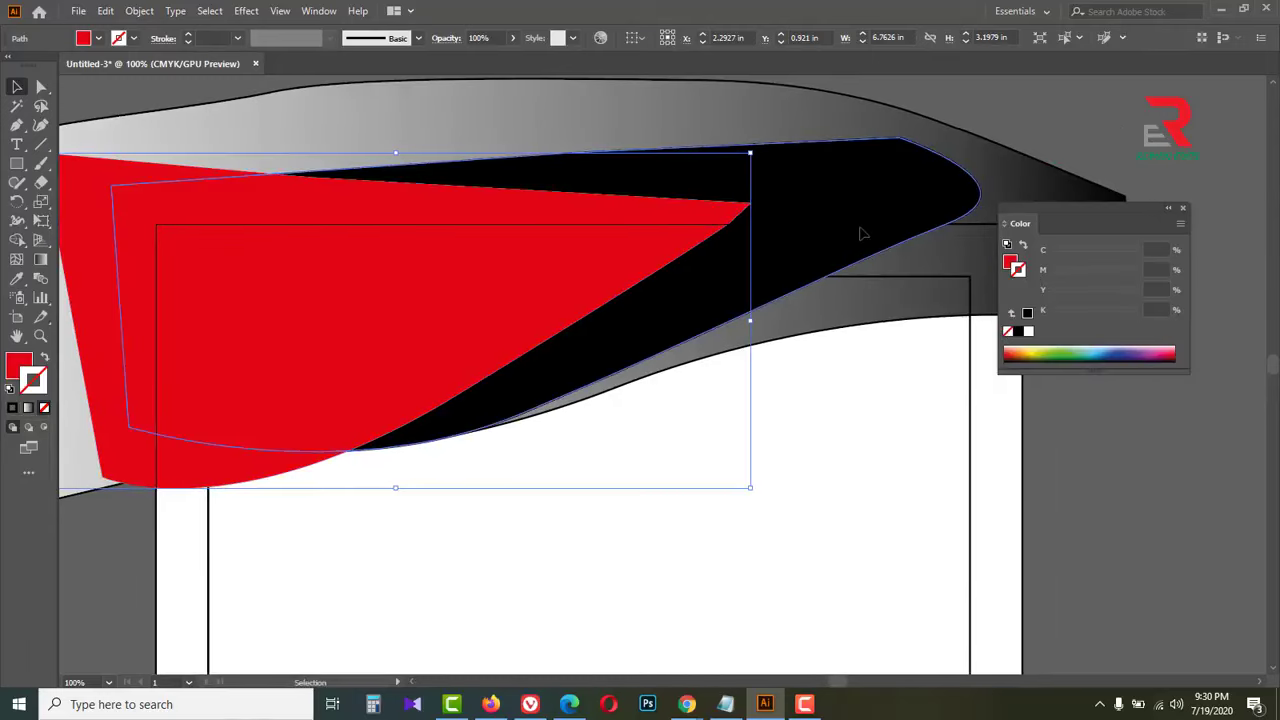
{"action": "left_click", "coordinate": [857, 234]}
{"action": "left_click", "coordinate": [1007, 333]}
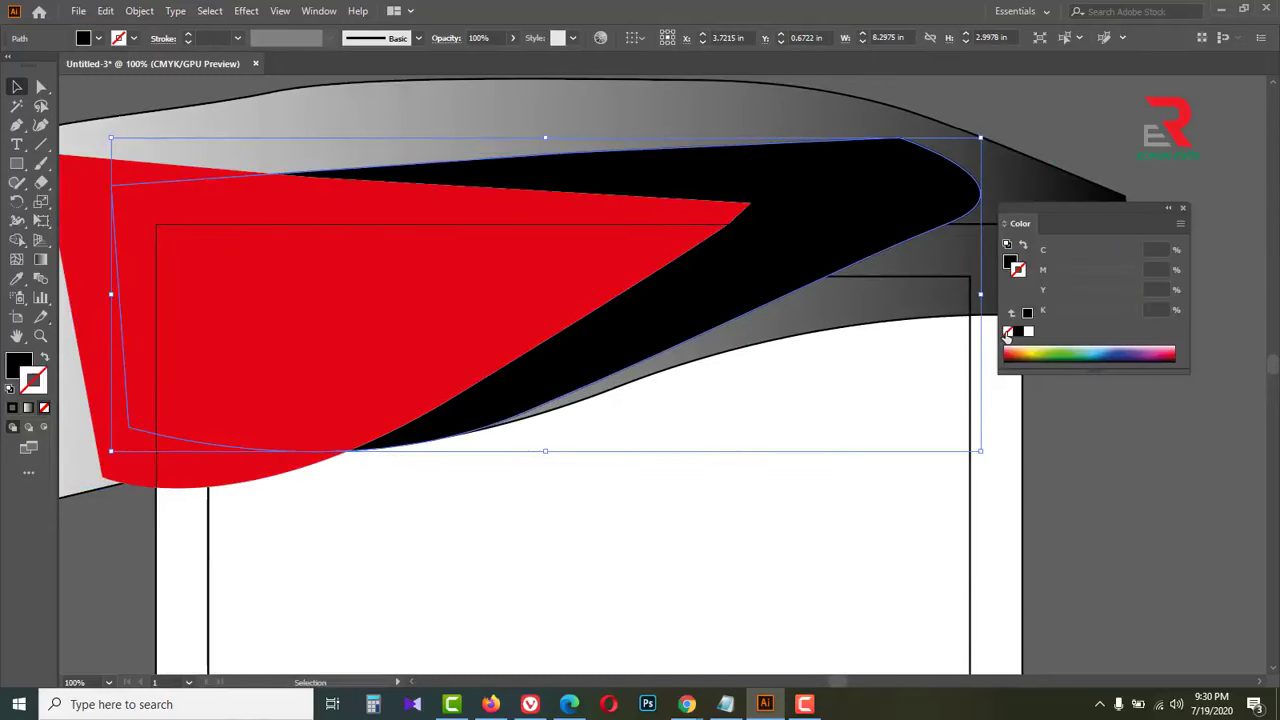
{"action": "left_click_drag", "start_coordinate": [908, 463], "coordinate": [731, 469]}
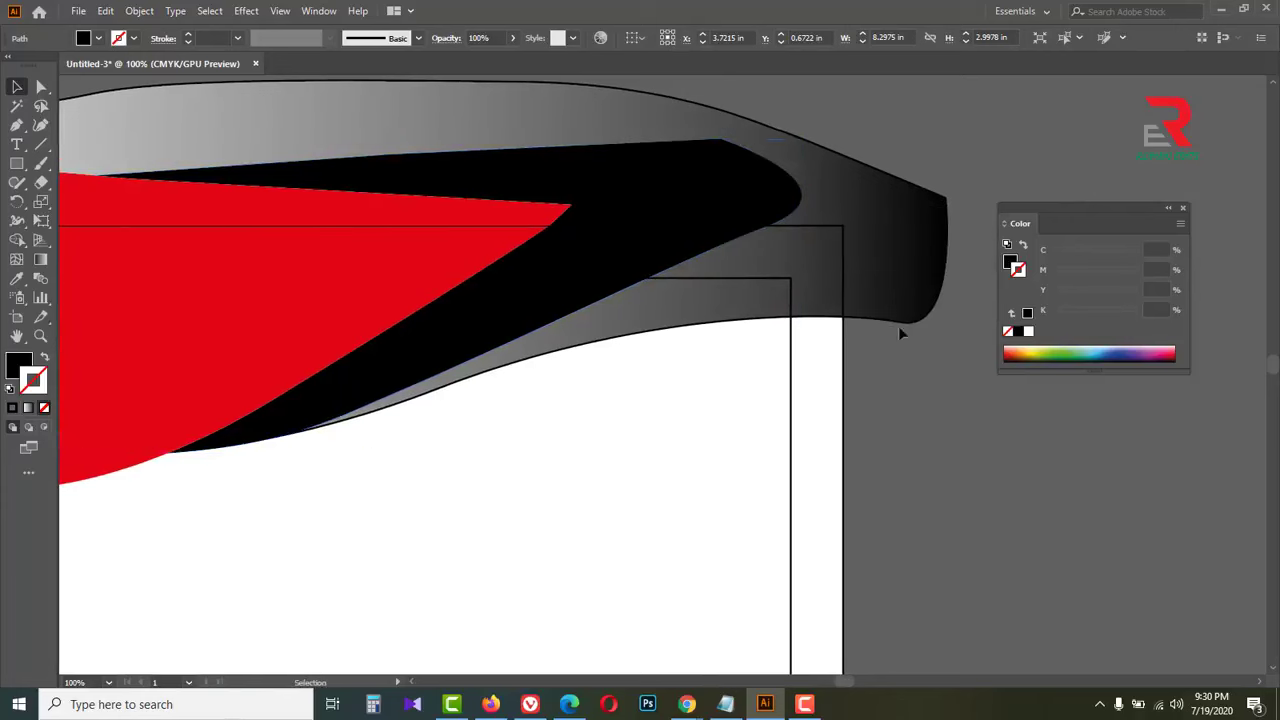
{"action": "left_click", "coordinate": [895, 285]}
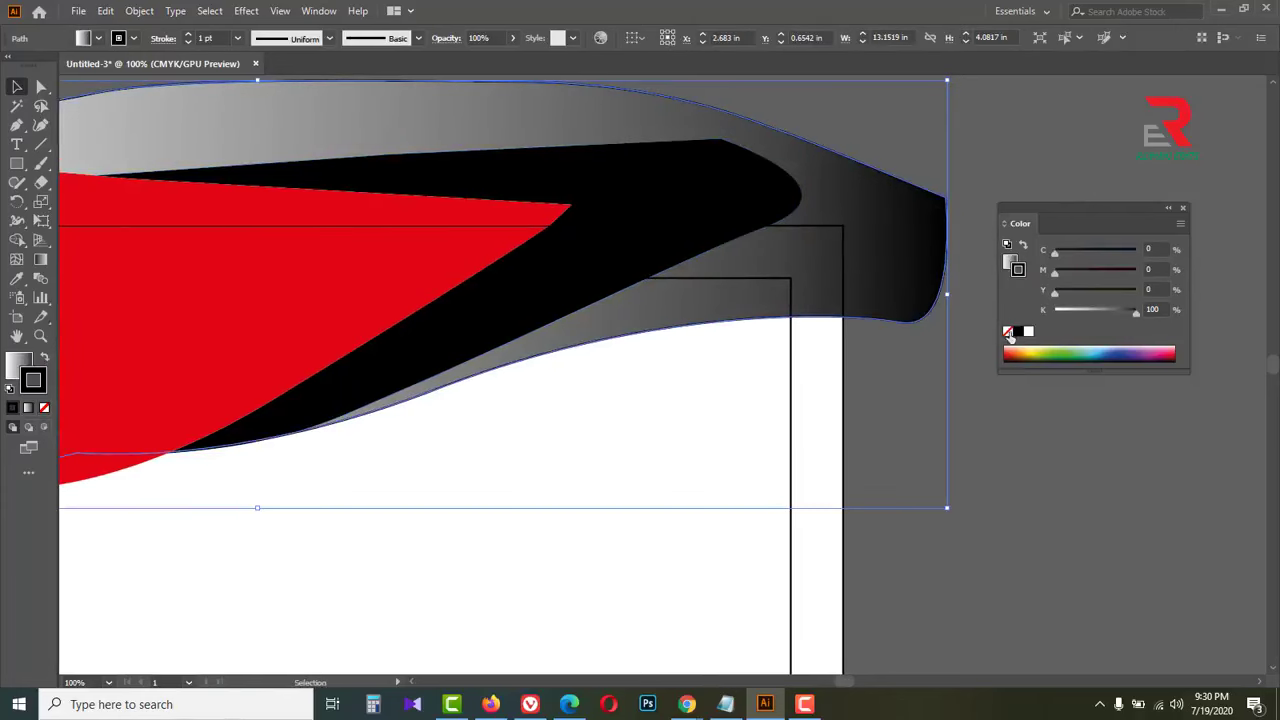
{"action": "left_click", "coordinate": [1008, 335]}
{"action": "left_click", "coordinate": [970, 445]}
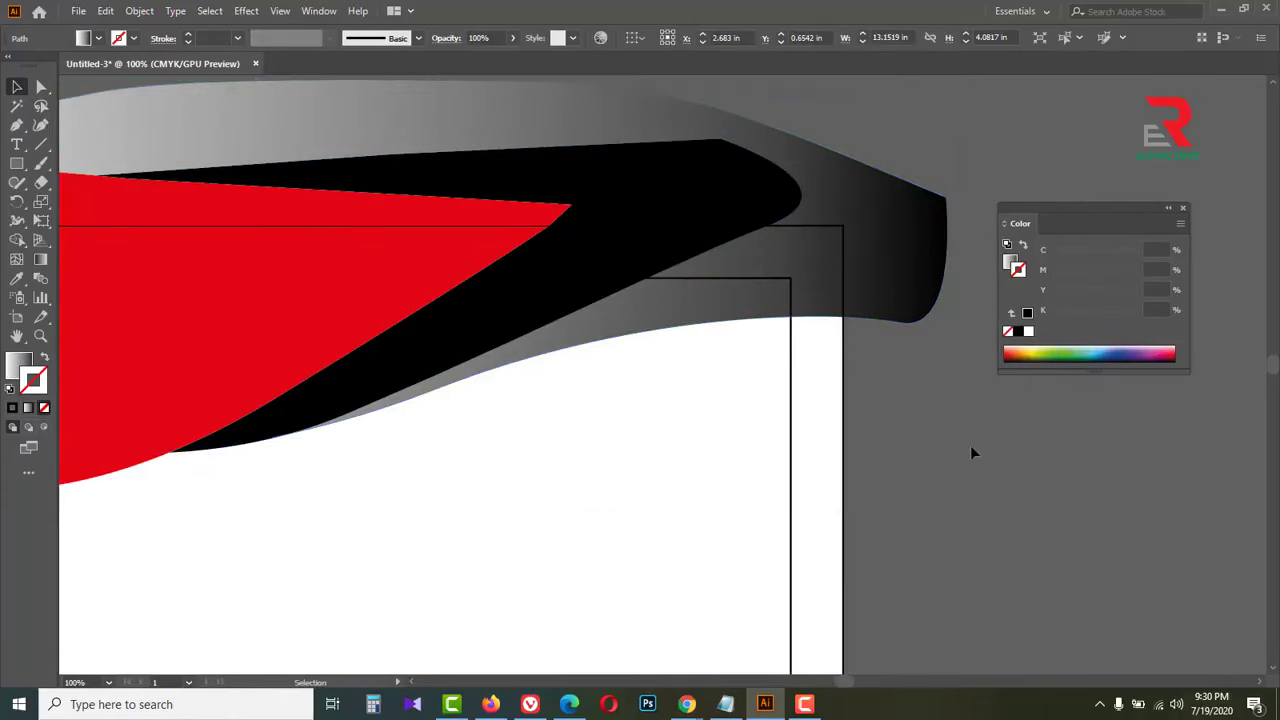
Open the Illustrator file logo from the latterhead design folder
{"action": "left_click", "coordinate": [662, 408], "text": "ctrl+alt"}
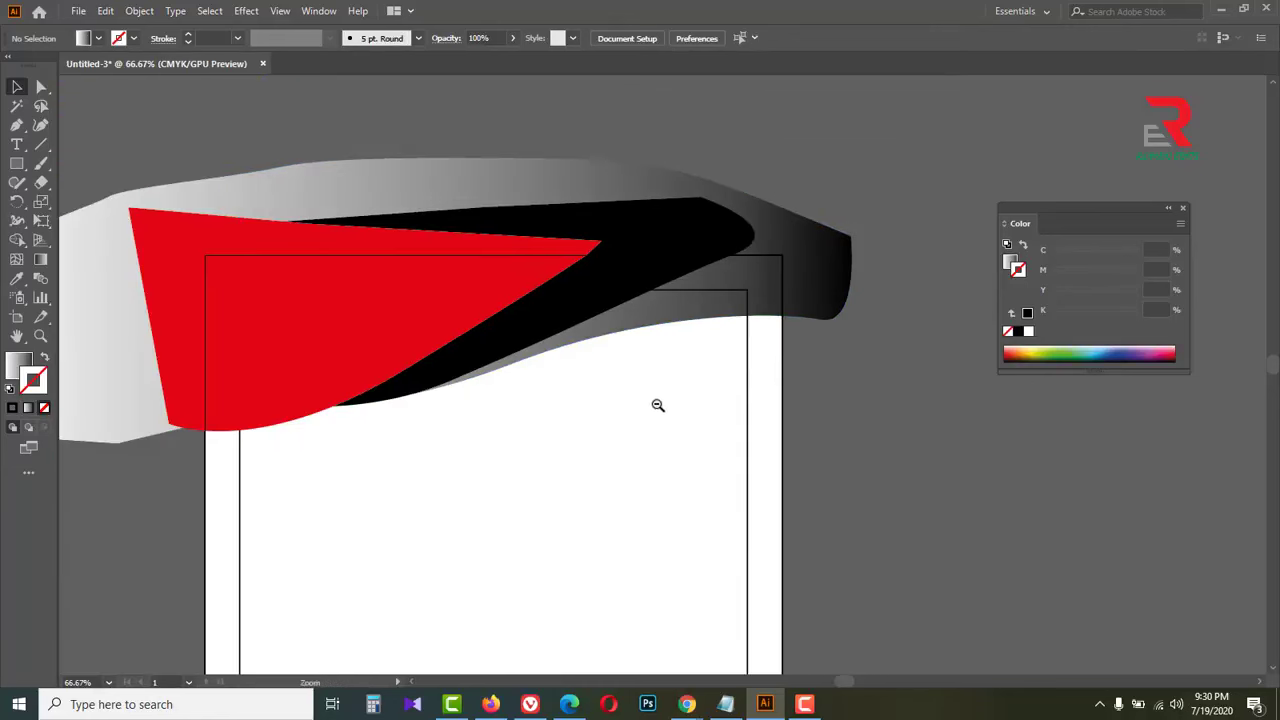
{"action": "left_click", "coordinate": [658, 402], "text": "ctrl+alt"}
{"action": "left_click_drag", "start_coordinate": [577, 389], "coordinate": [686, 443]}
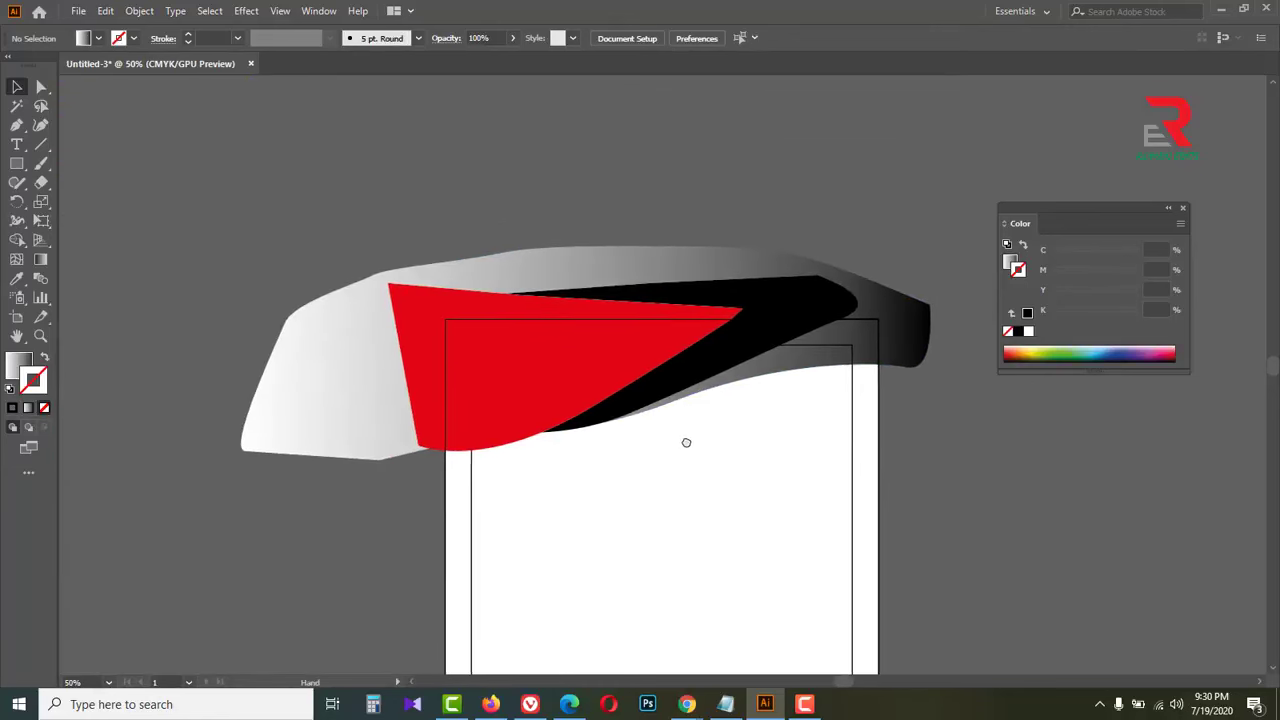
{"action": "left_click", "coordinate": [689, 438], "text": "ctrl+alt"}
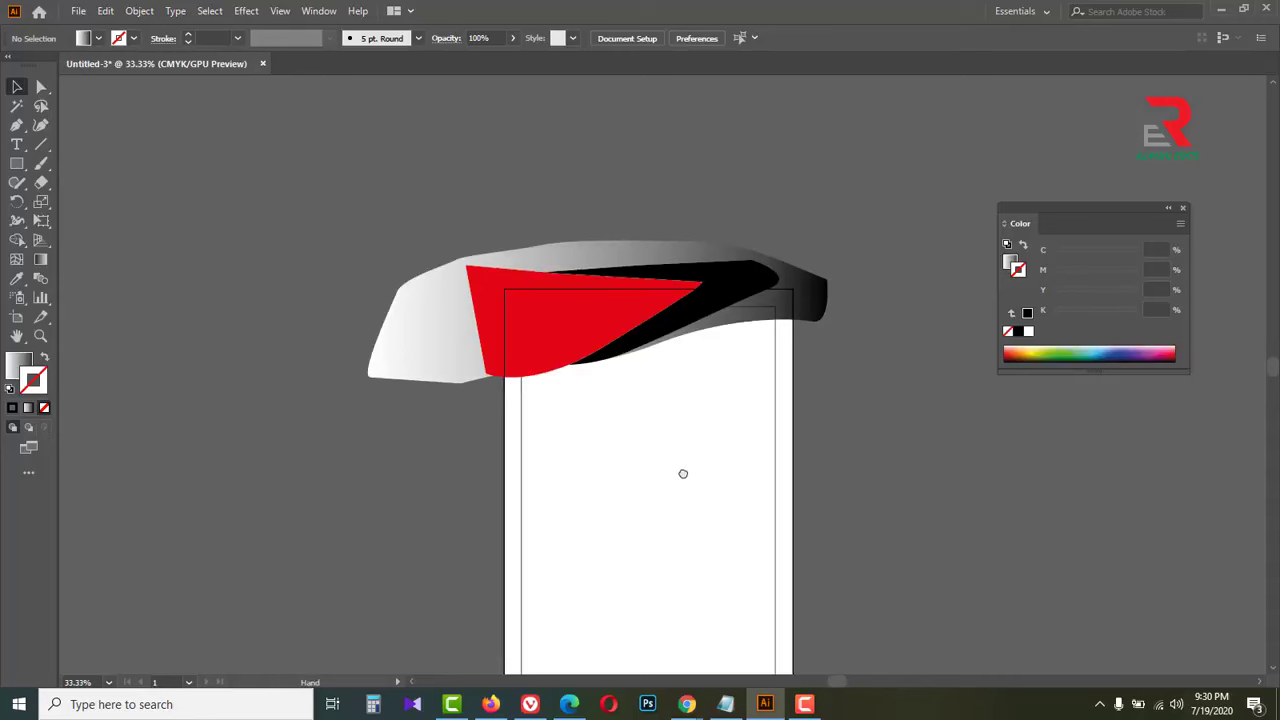
{"action": "left_click_drag", "start_coordinate": [683, 474], "coordinate": [675, 445]}
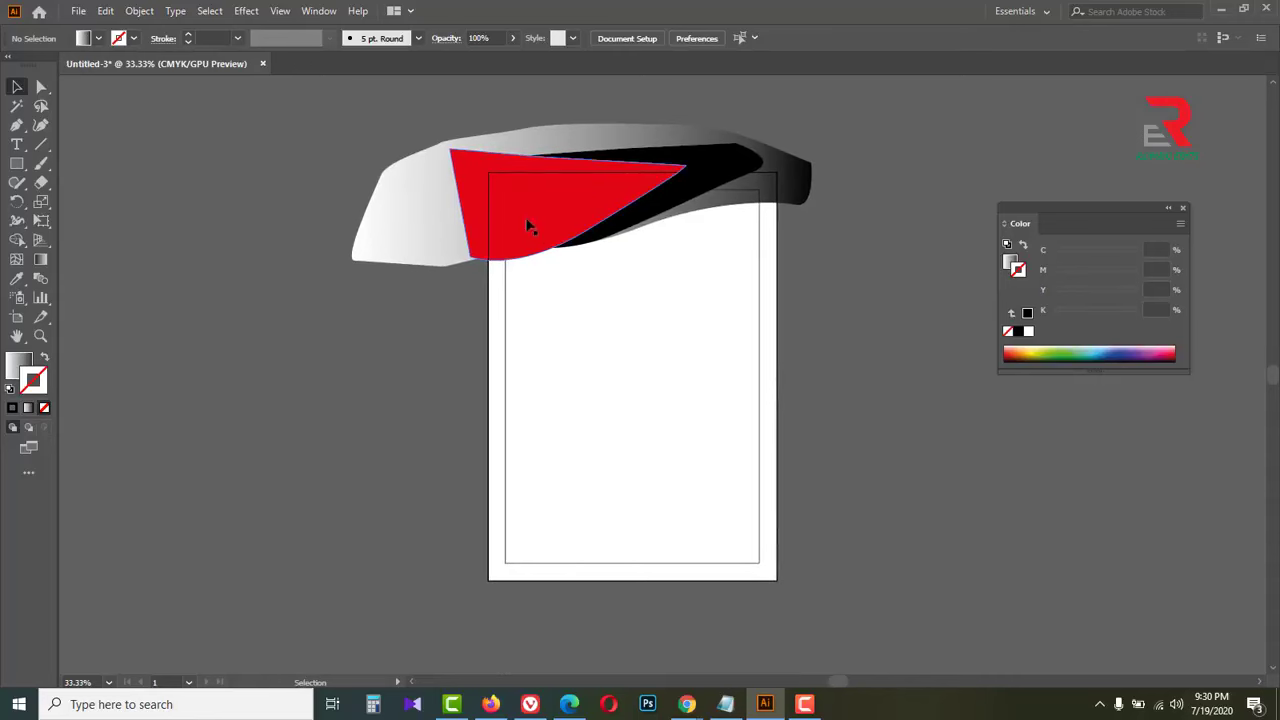
{"action": "left_click", "coordinate": [78, 11]}
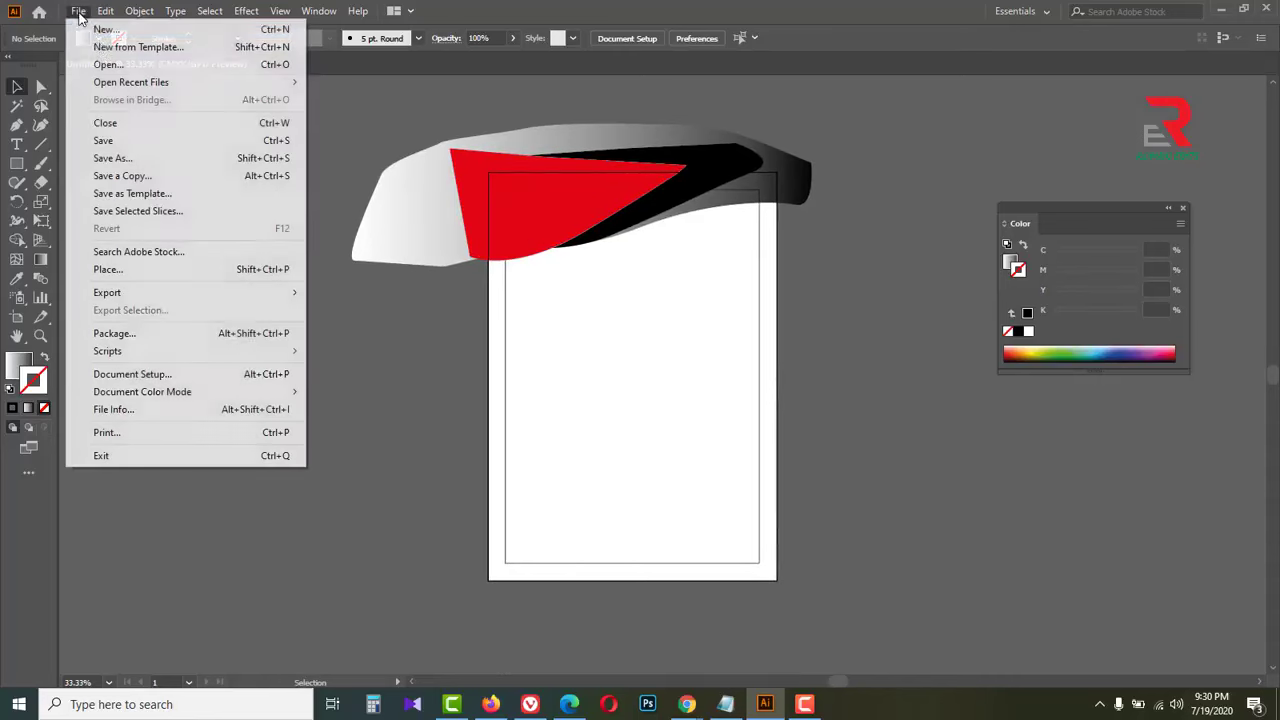
{"action": "left_click", "coordinate": [108, 64]}
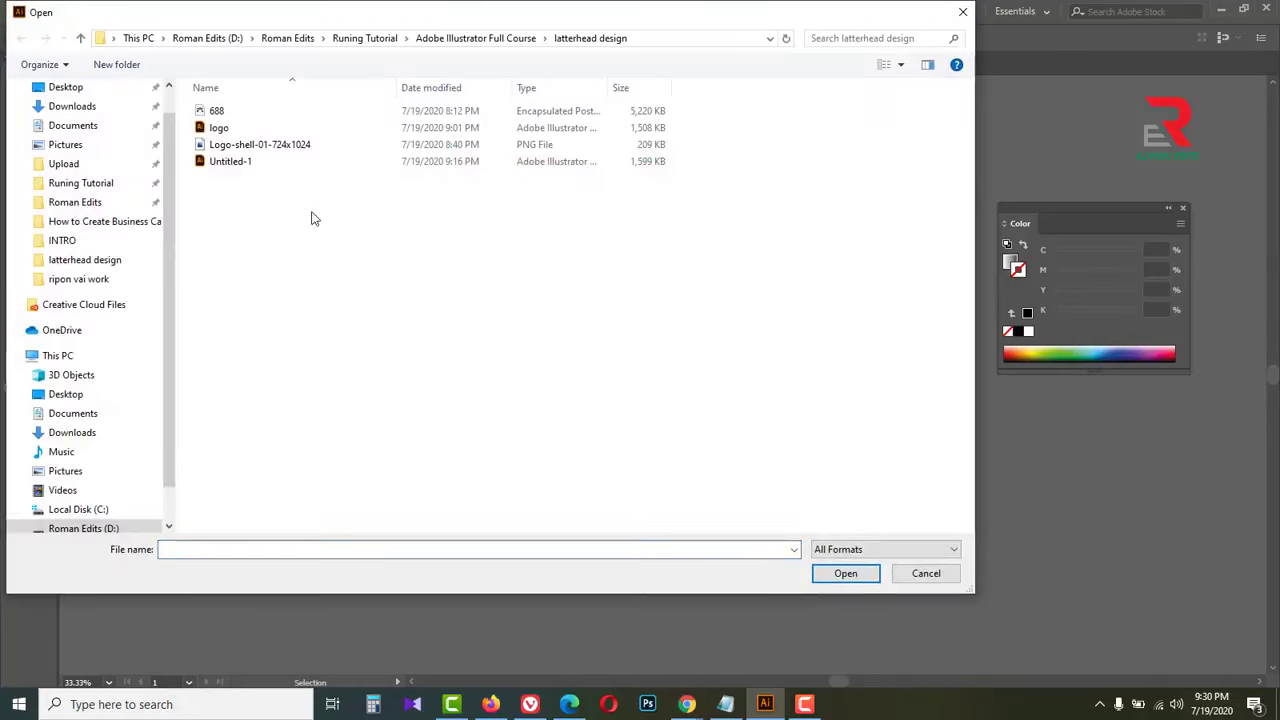
{"action": "left_click", "coordinate": [218, 128]}
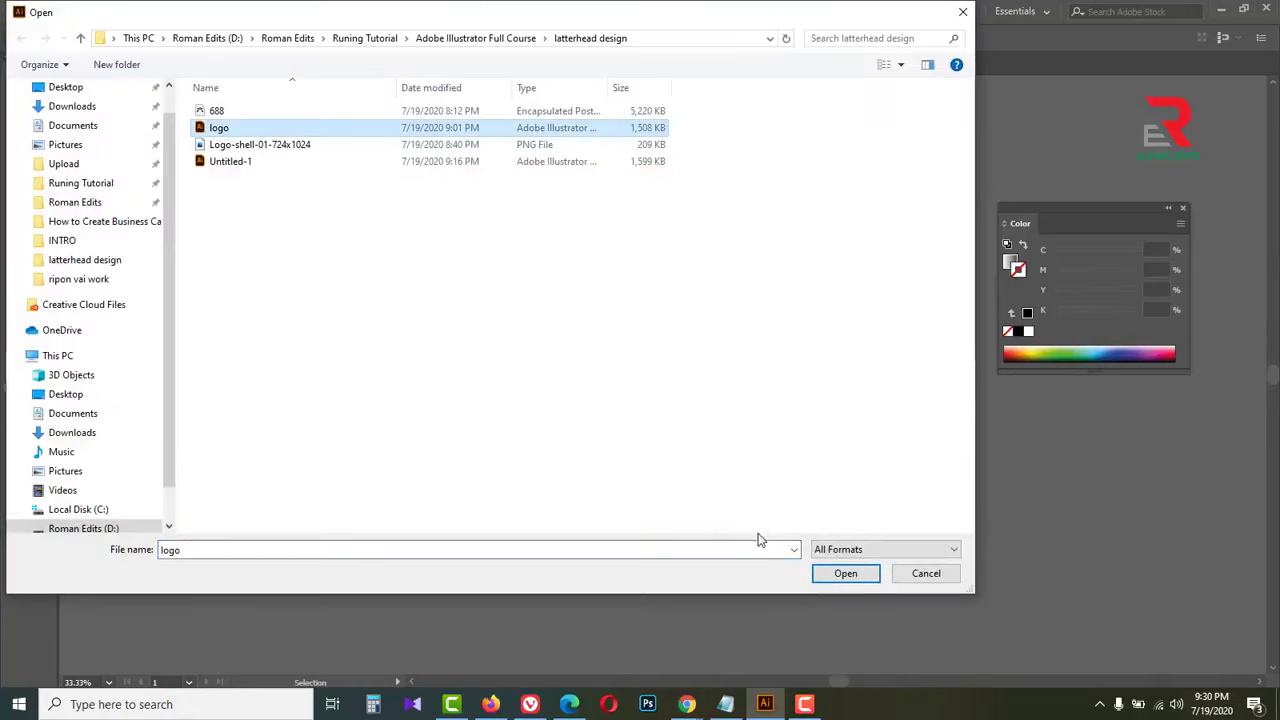
{"action": "left_click", "coordinate": [846, 573]}
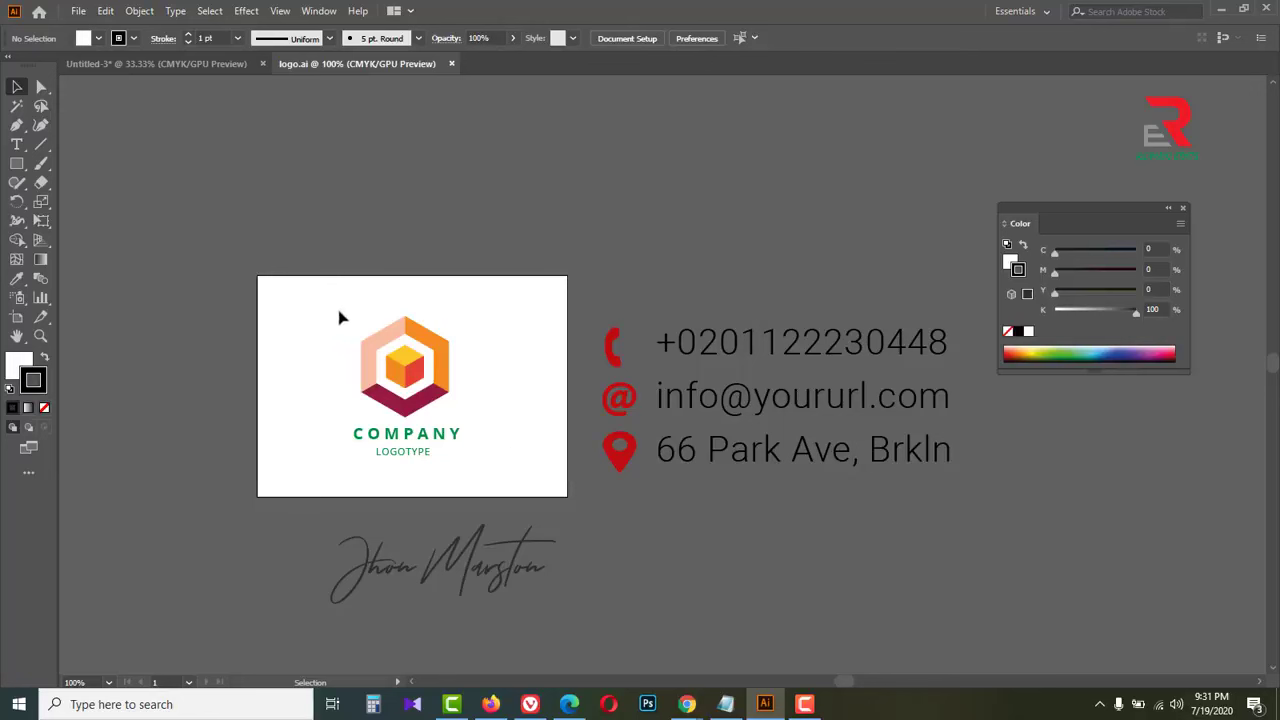
Copy the company logo with its text into Untitled-3 and place it on the red shape at the margin frame's upper-left corner
{"action": "left_click_drag", "start_coordinate": [314, 308], "coordinate": [511, 454]}
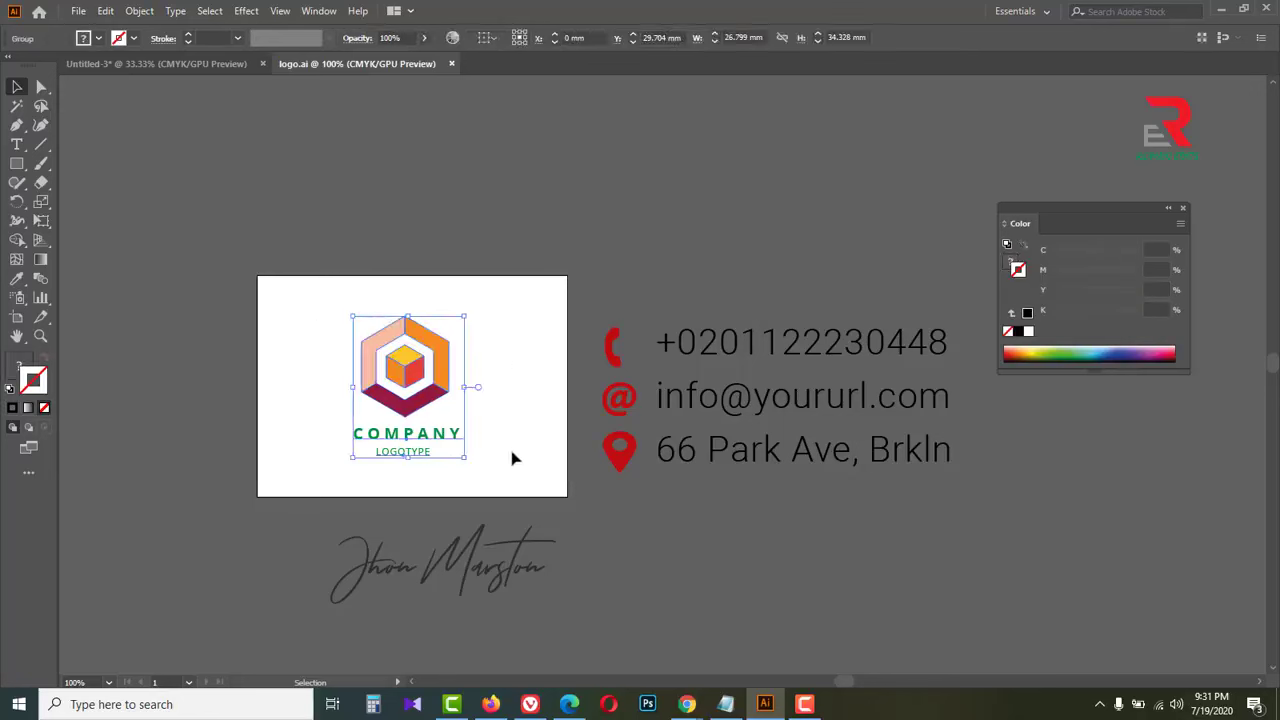
{"action": "key", "text": "a"}
{"action": "key", "text": "ctrl+c"}
{"action": "key", "text": "v"}
{"action": "left_click", "coordinate": [169, 60]}
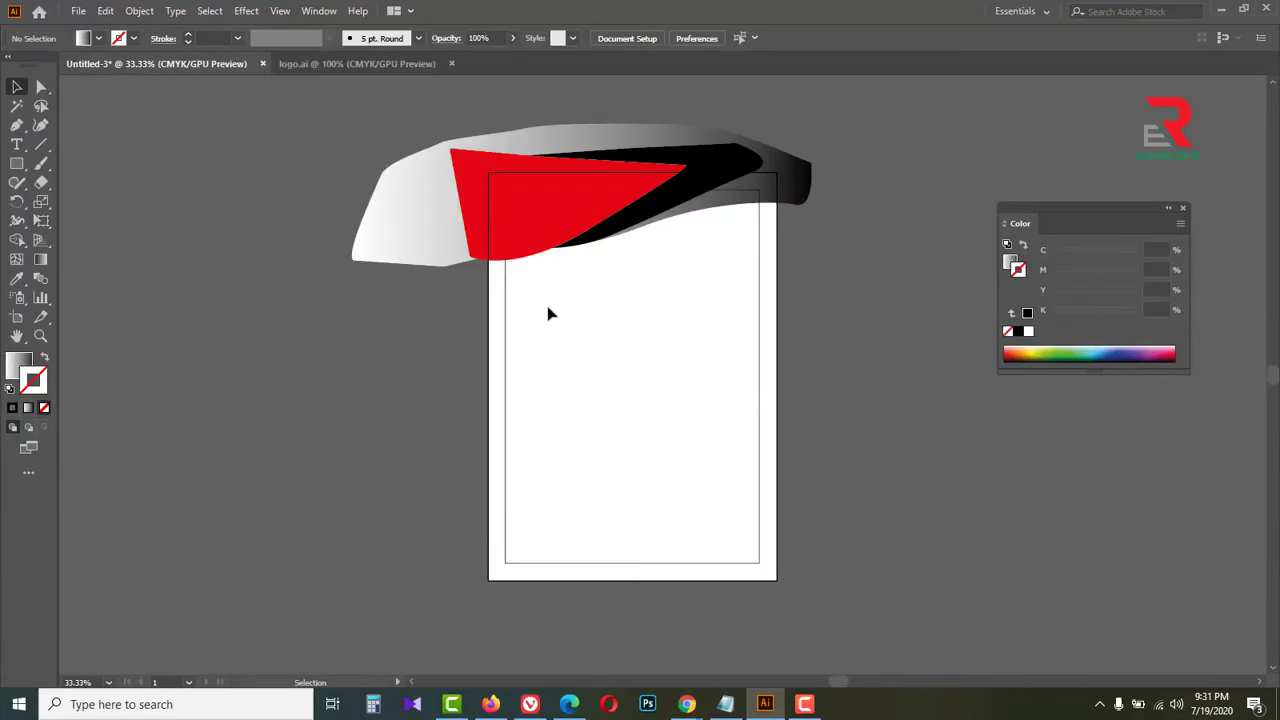
{"action": "key", "text": "a"}
{"action": "key", "text": "ctrl+v"}
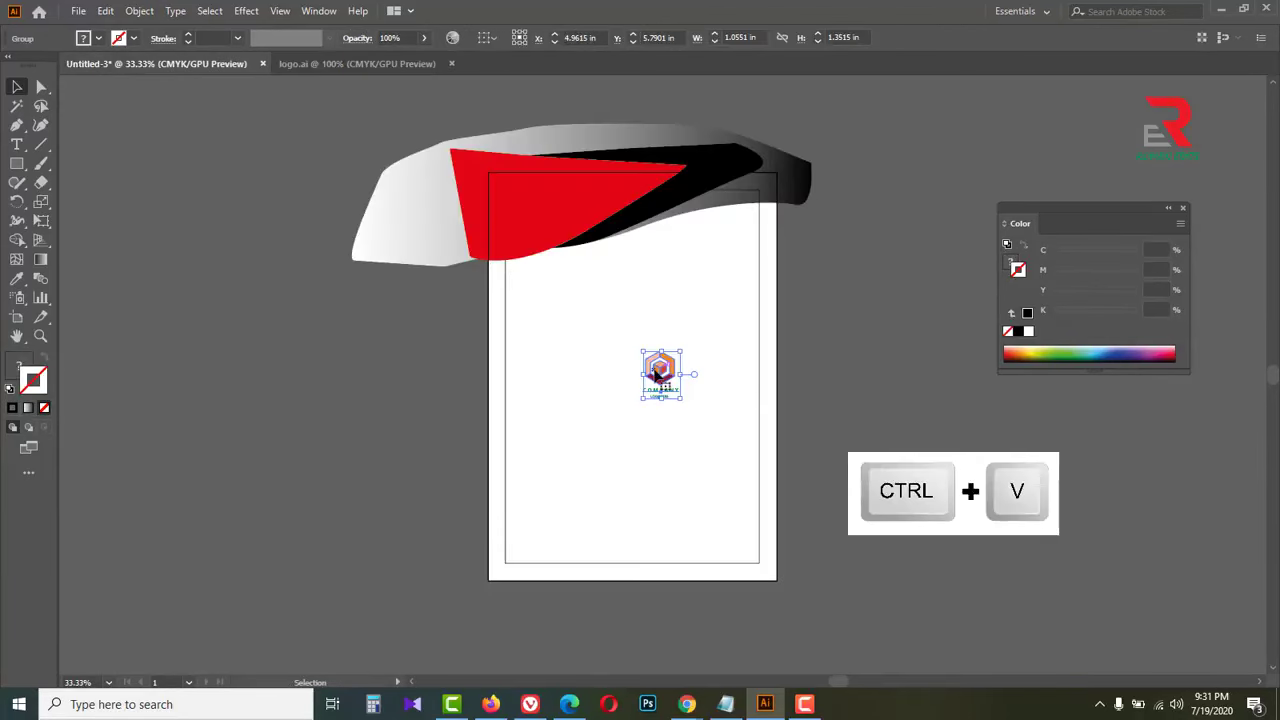
{"action": "left_click_drag", "start_coordinate": [659, 374], "coordinate": [527, 214]}
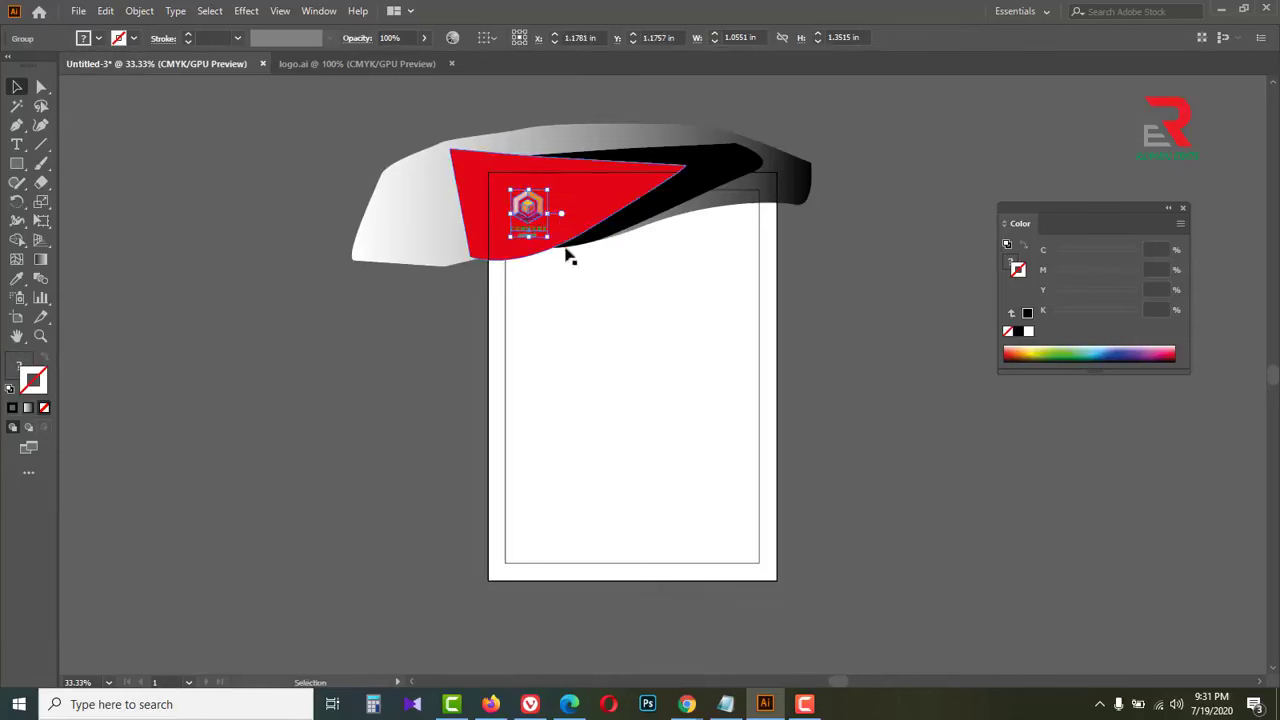
{"action": "left_click", "coordinate": [836, 305]}
Bring the inner margin frame rectangle to the front and deselect it
{"action": "left_click", "coordinate": [762, 305]}
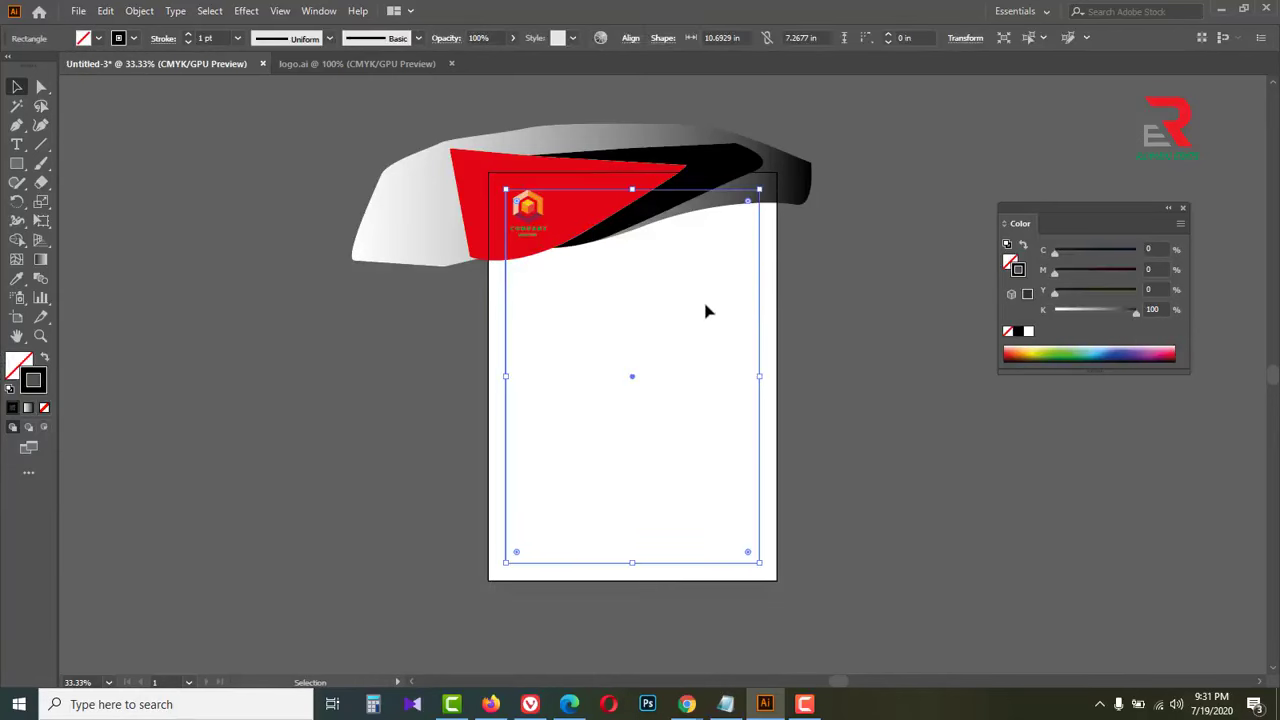
{"action": "right_click", "coordinate": [706, 309]}
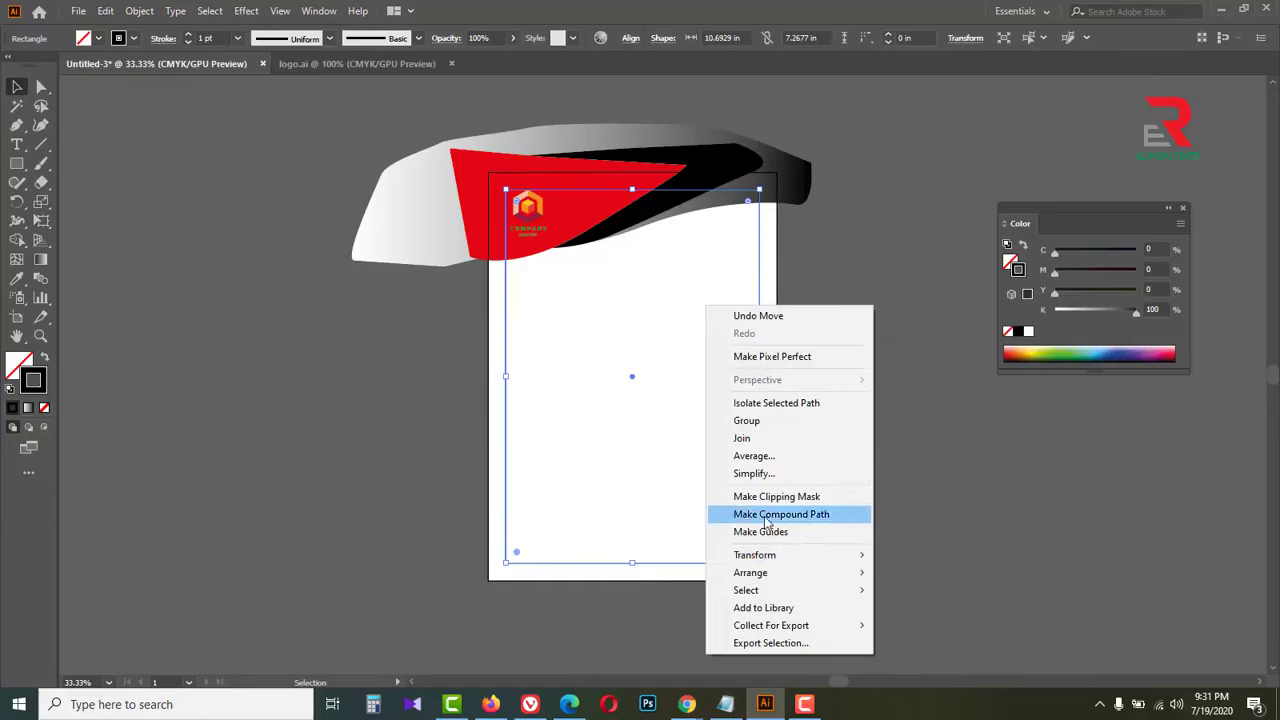
{"action": "mouse_move", "coordinate": [776, 571]}
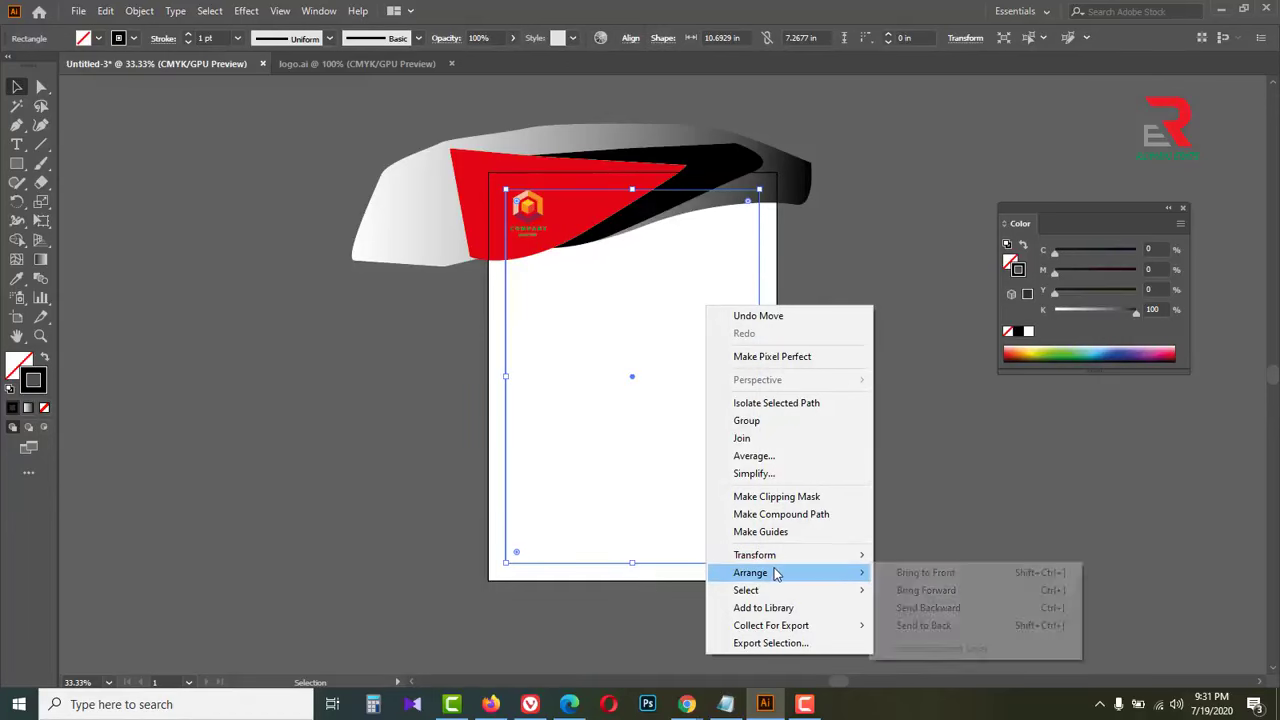
{"action": "left_click", "coordinate": [939, 575]}
{"action": "left_click", "coordinate": [908, 372]}
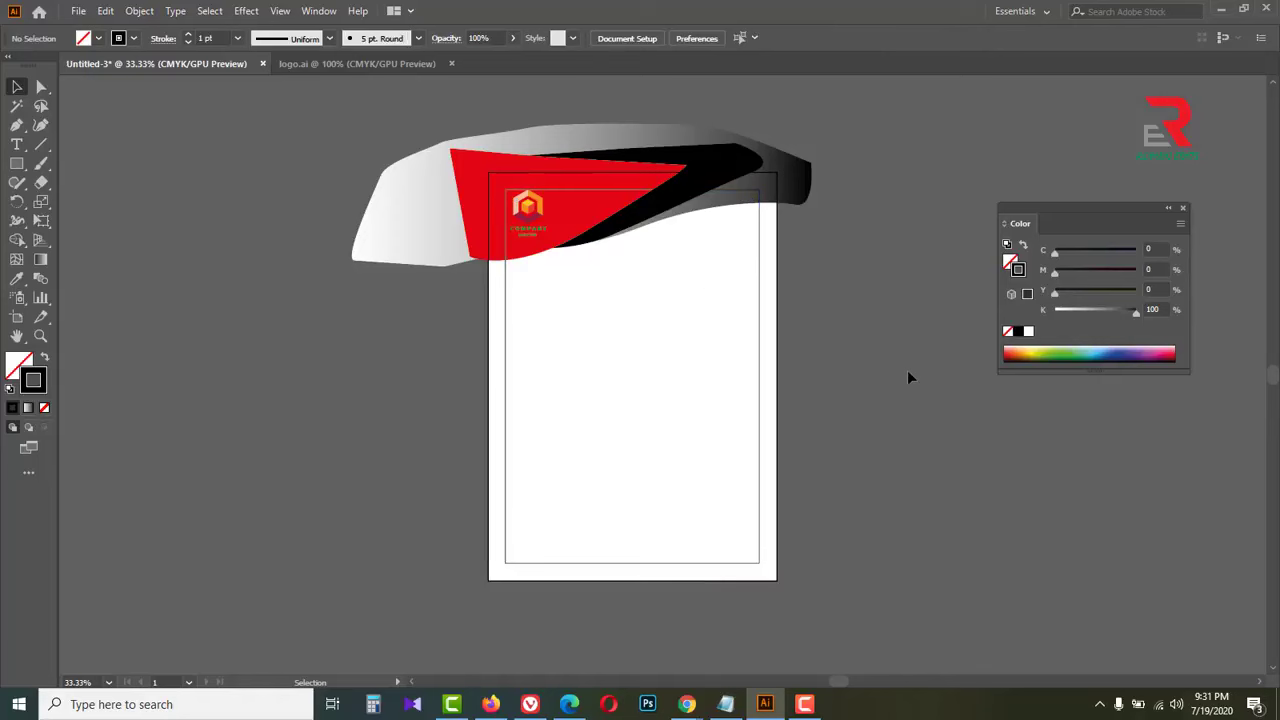
Move the logo slightly down on the red shape, to about Y 1.35 in, inside the margin frame
{"action": "key", "text": "z"}
{"action": "left_click", "coordinate": [644, 234]}
{"action": "left_click", "coordinate": [541, 391]}
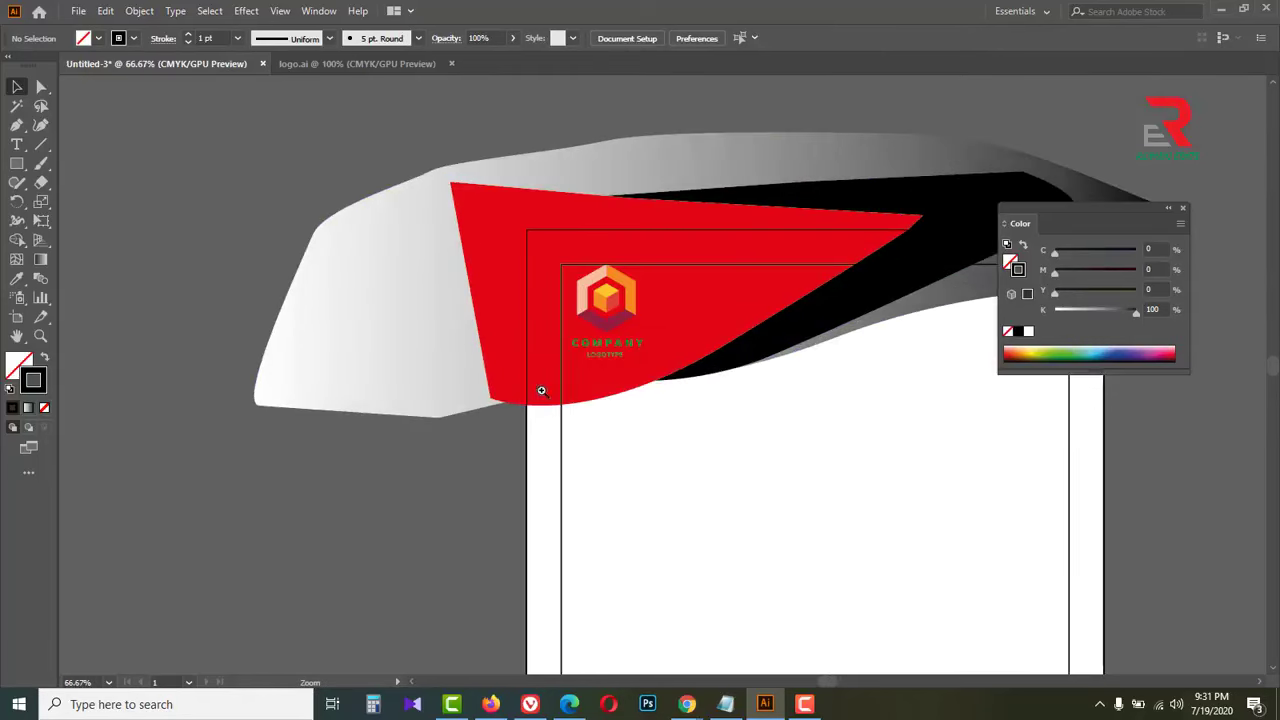
{"action": "left_click", "coordinate": [714, 374]}
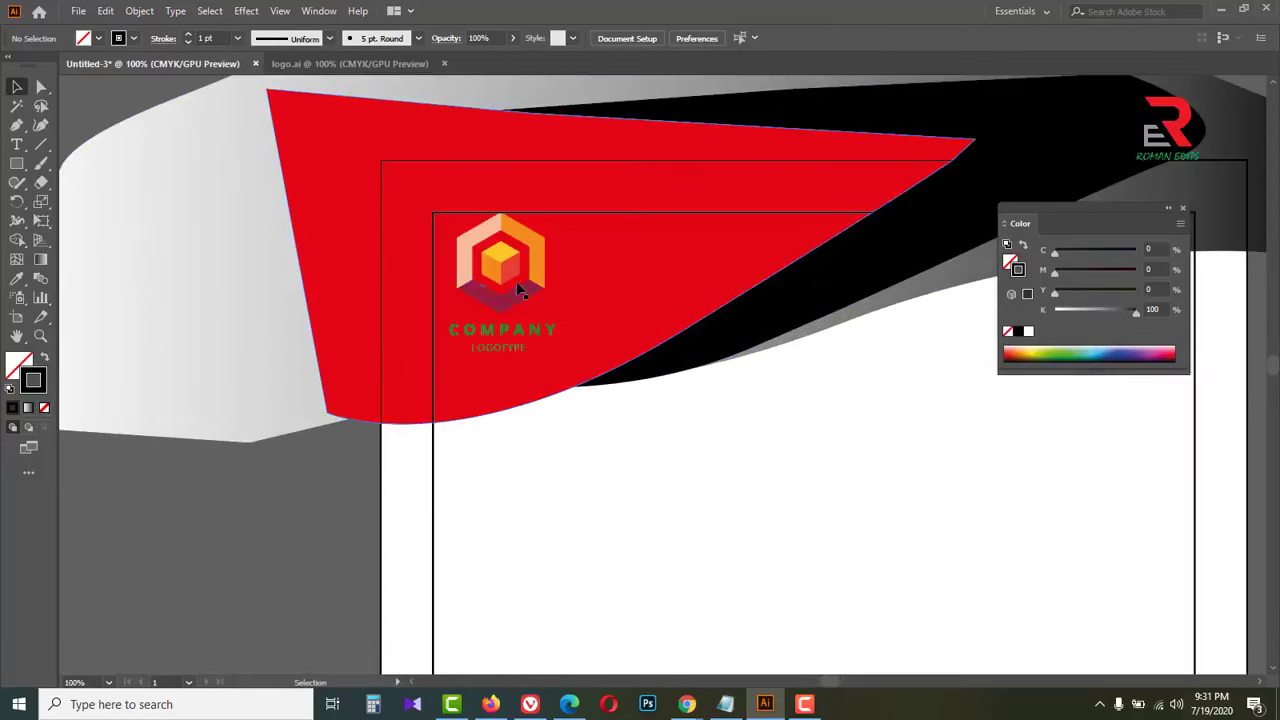
{"action": "left_click_drag", "start_coordinate": [515, 285], "coordinate": [519, 313]}
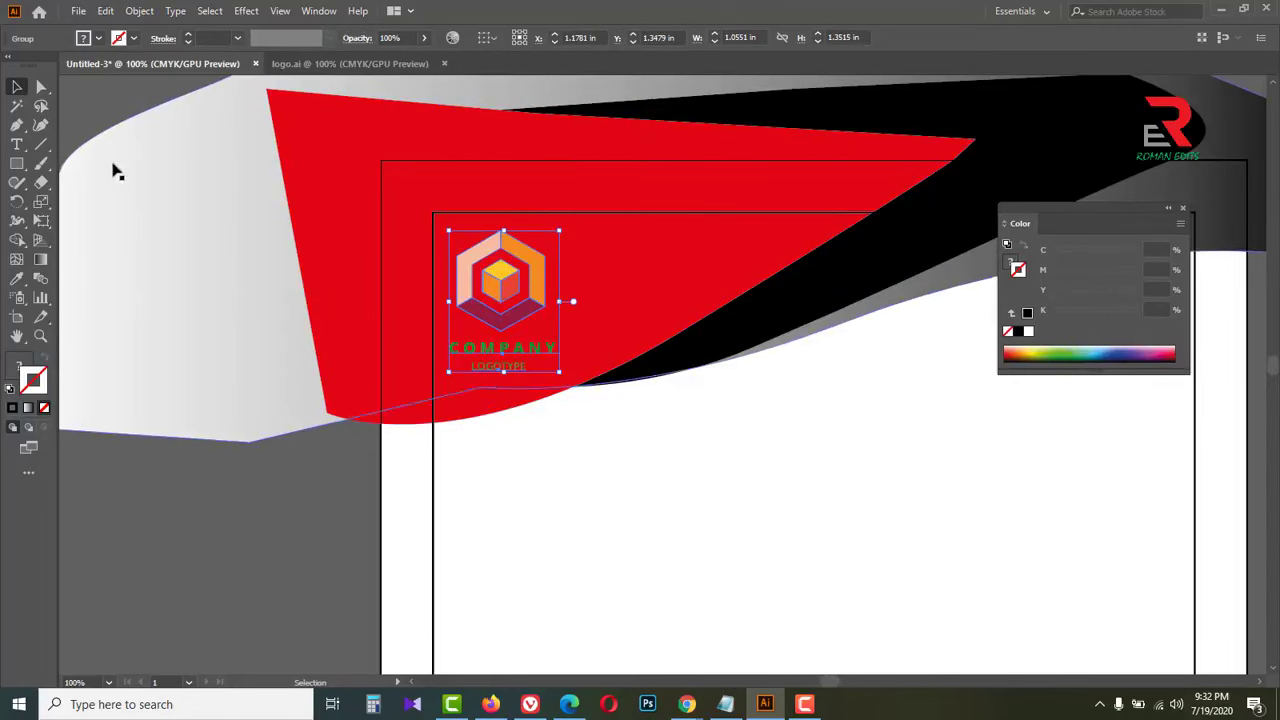
Recolor the COMPANY and LOGOTYPE text of the placed logo to white, then deselect it
{"action": "left_click", "coordinate": [41, 90]}
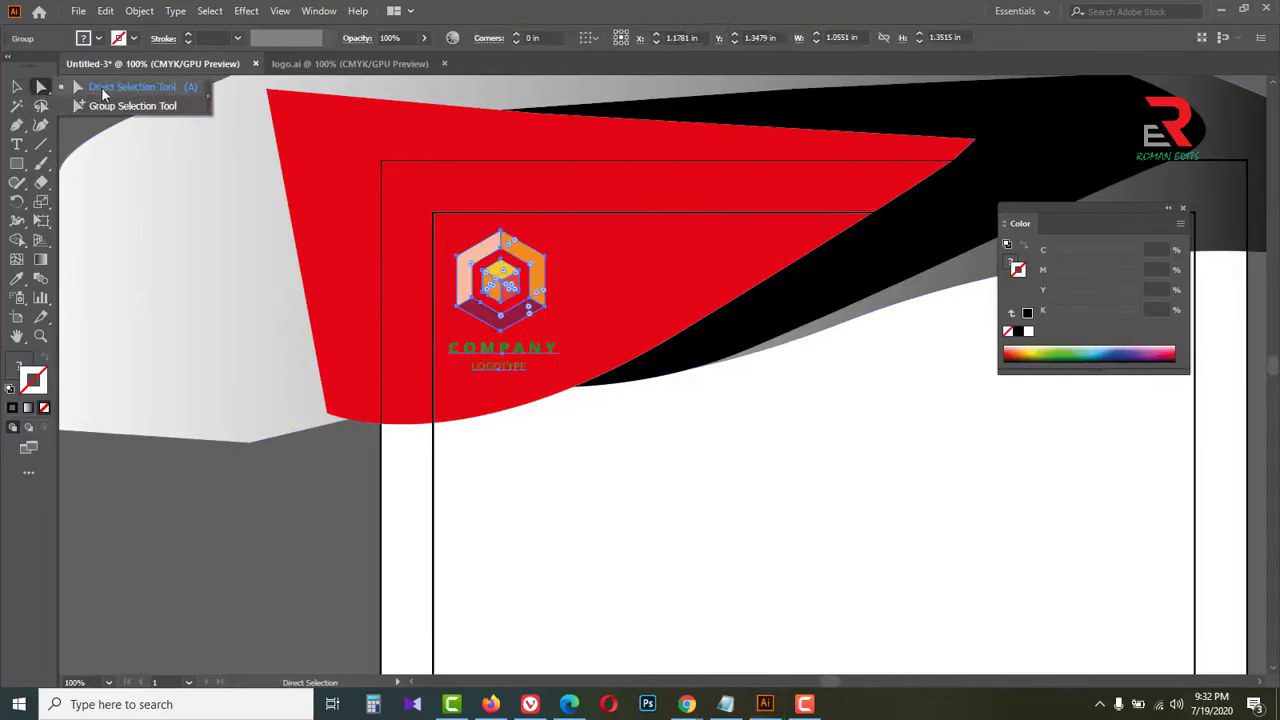
{"action": "left_click", "coordinate": [288, 465]}
{"action": "left_click", "coordinate": [470, 352]}
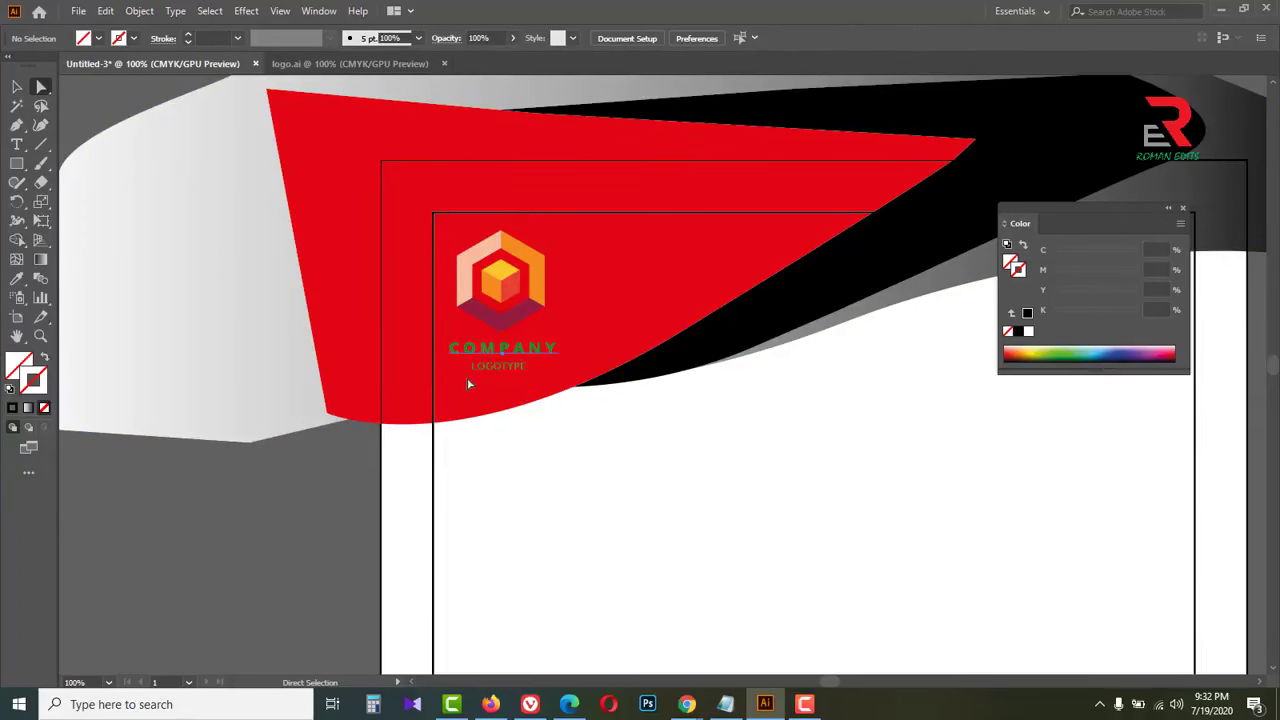
{"action": "left_click", "coordinate": [1010, 262]}
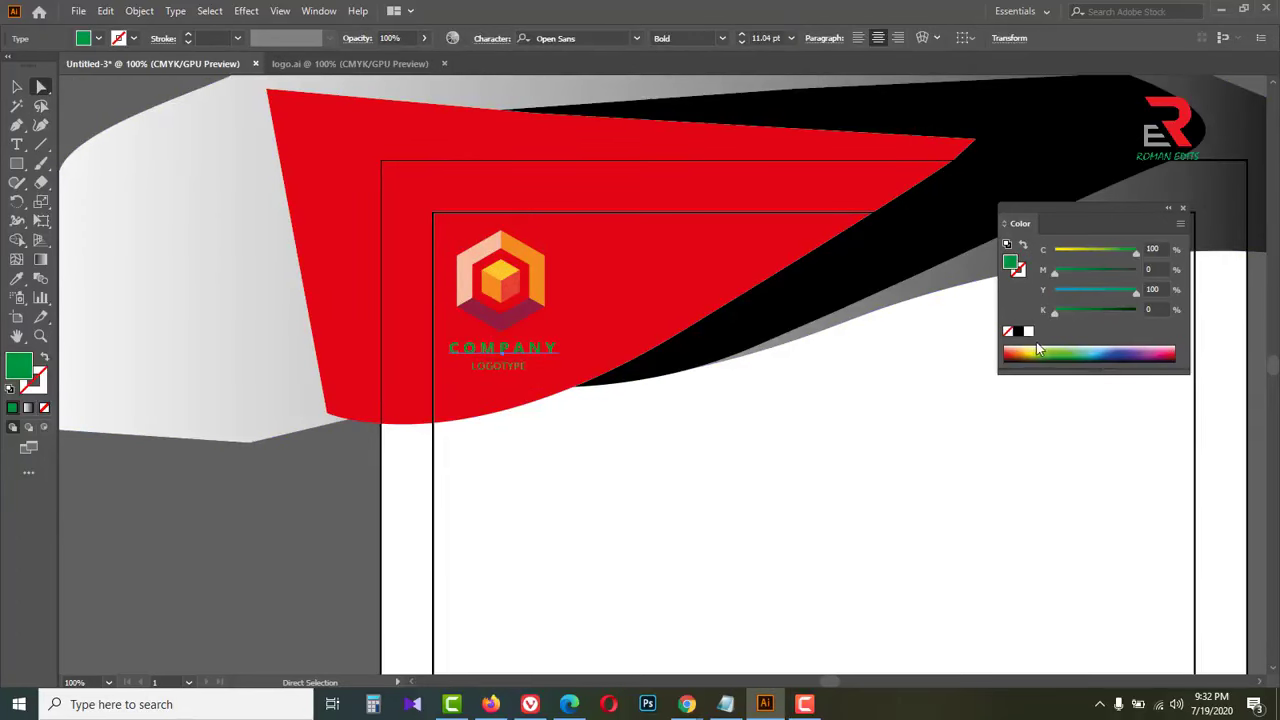
{"action": "left_click", "coordinate": [1029, 333]}
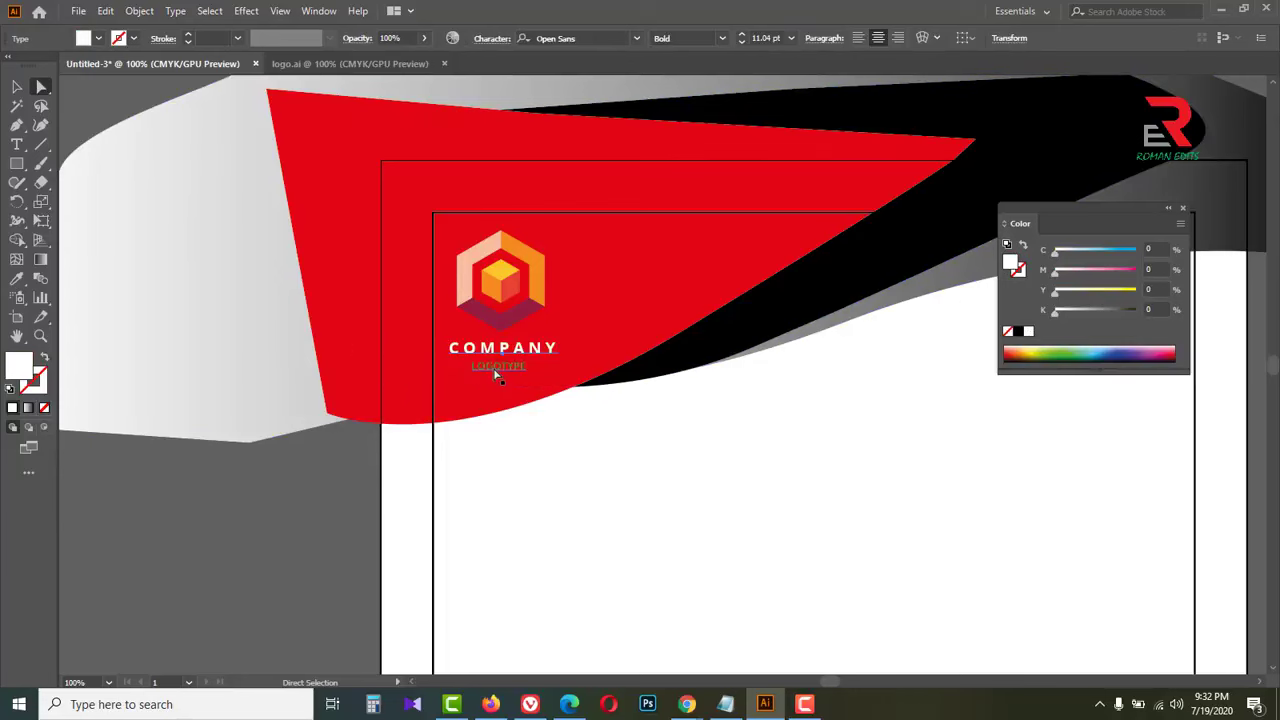
{"action": "left_click", "coordinate": [496, 374]}
{"action": "left_click", "coordinate": [1029, 332]}
{"action": "left_click", "coordinate": [16, 87]}
{"action": "left_click", "coordinate": [306, 531]}
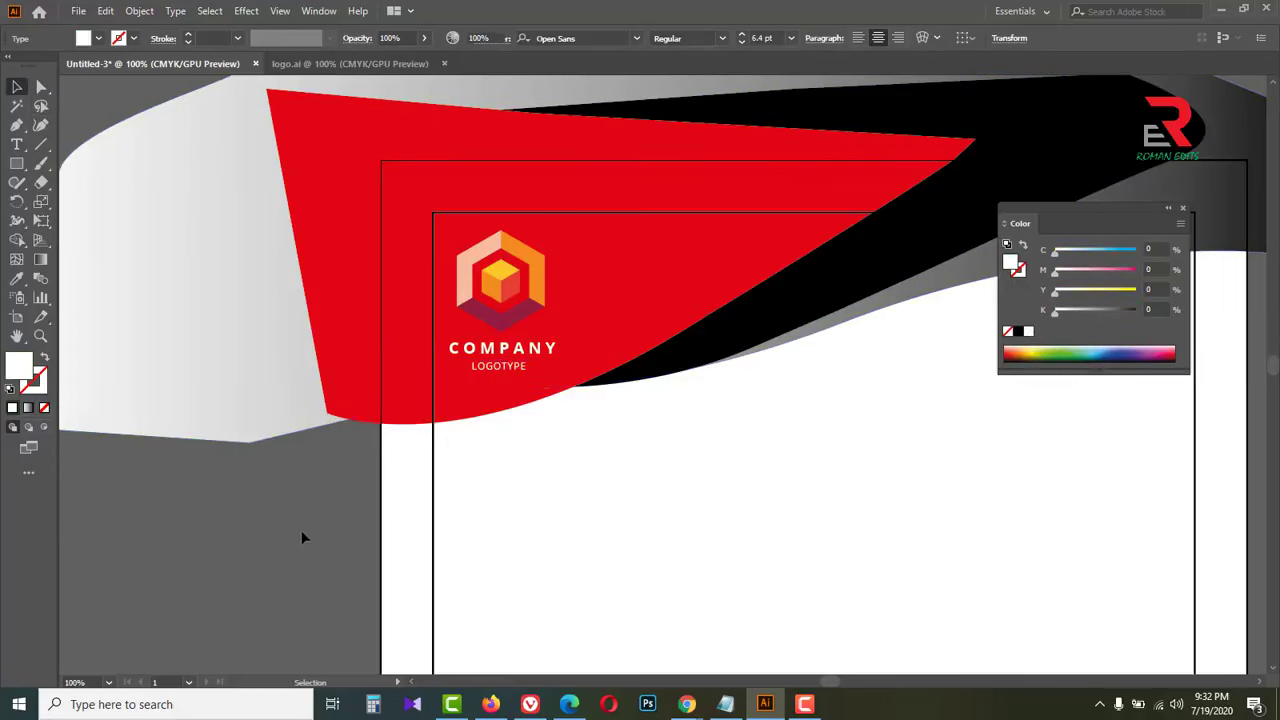
Copy the phone, email and address lines with their icons from logo.ai into Untitled-3, placing them below the header near the right margin
{"action": "key", "text": "z"}
{"action": "left_click", "coordinate": [582, 482], "text": "alt"}
{"action": "left_click", "coordinate": [675, 466], "text": "alt"}
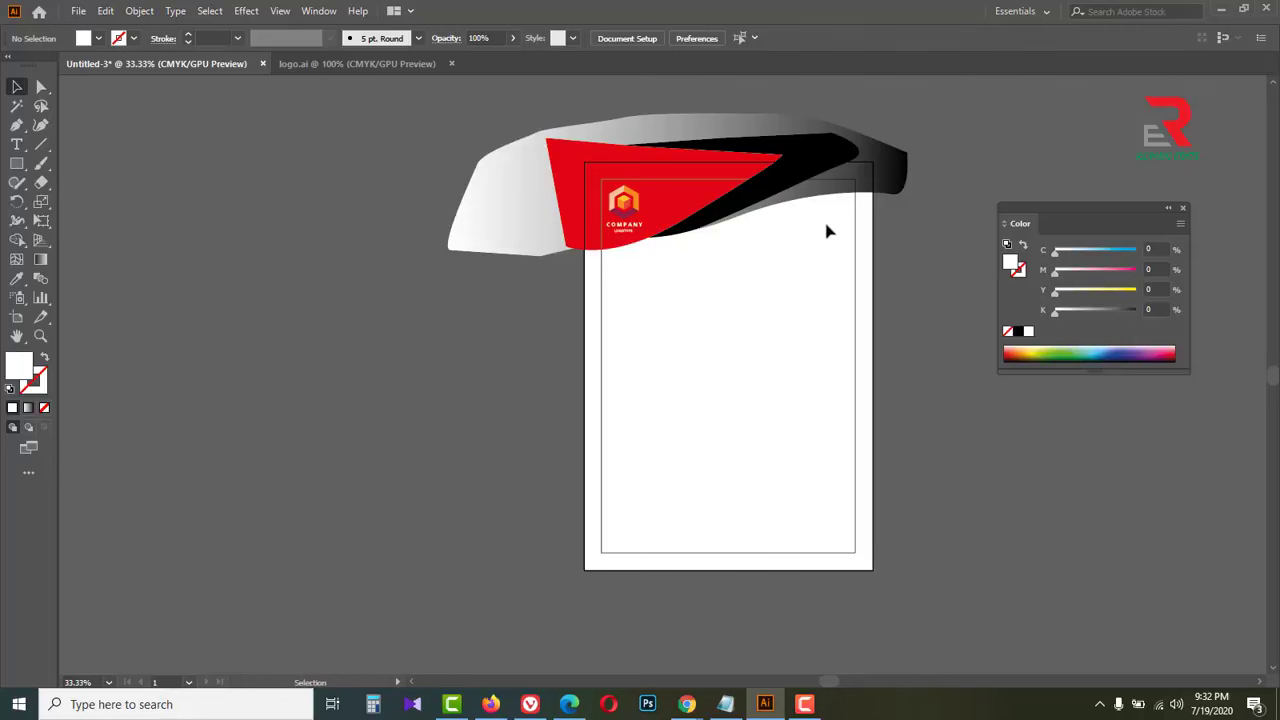
{"action": "left_click", "coordinate": [301, 63]}
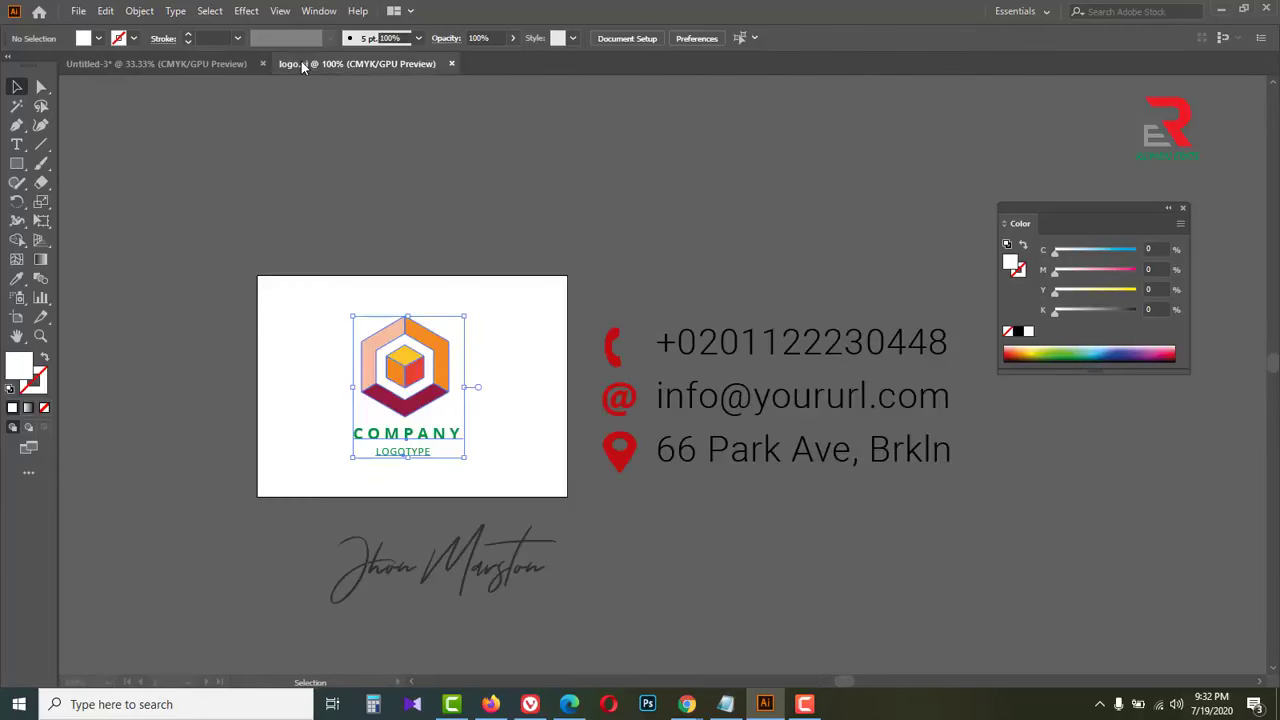
{"action": "left_click", "coordinate": [907, 533]}
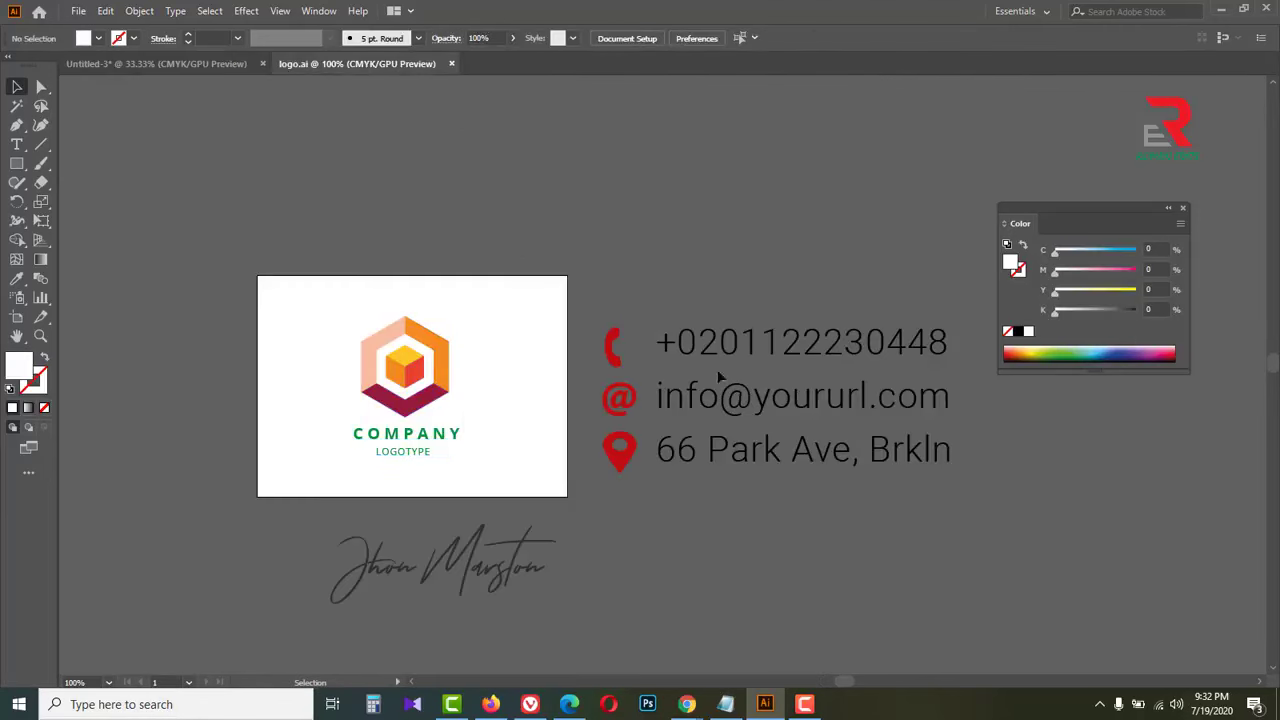
{"action": "left_click_drag", "start_coordinate": [605, 302], "coordinate": [605, 302]}
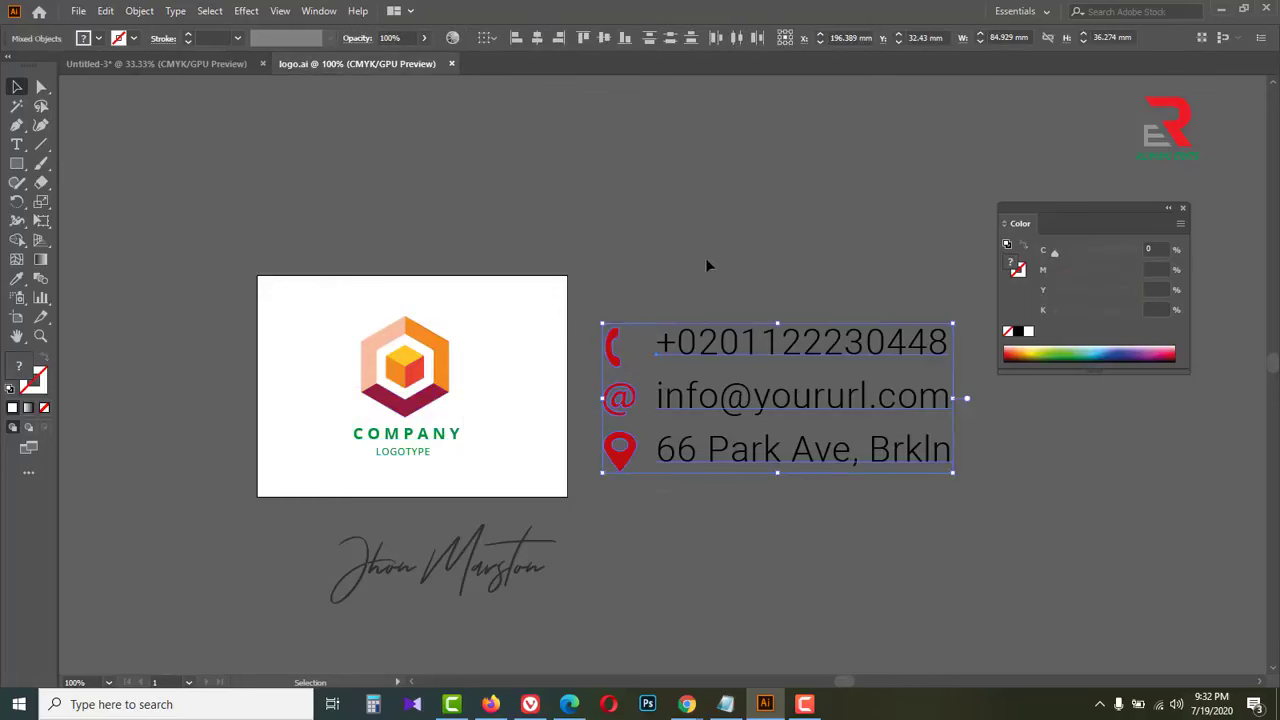
{"action": "key", "text": "ctrl+c"}
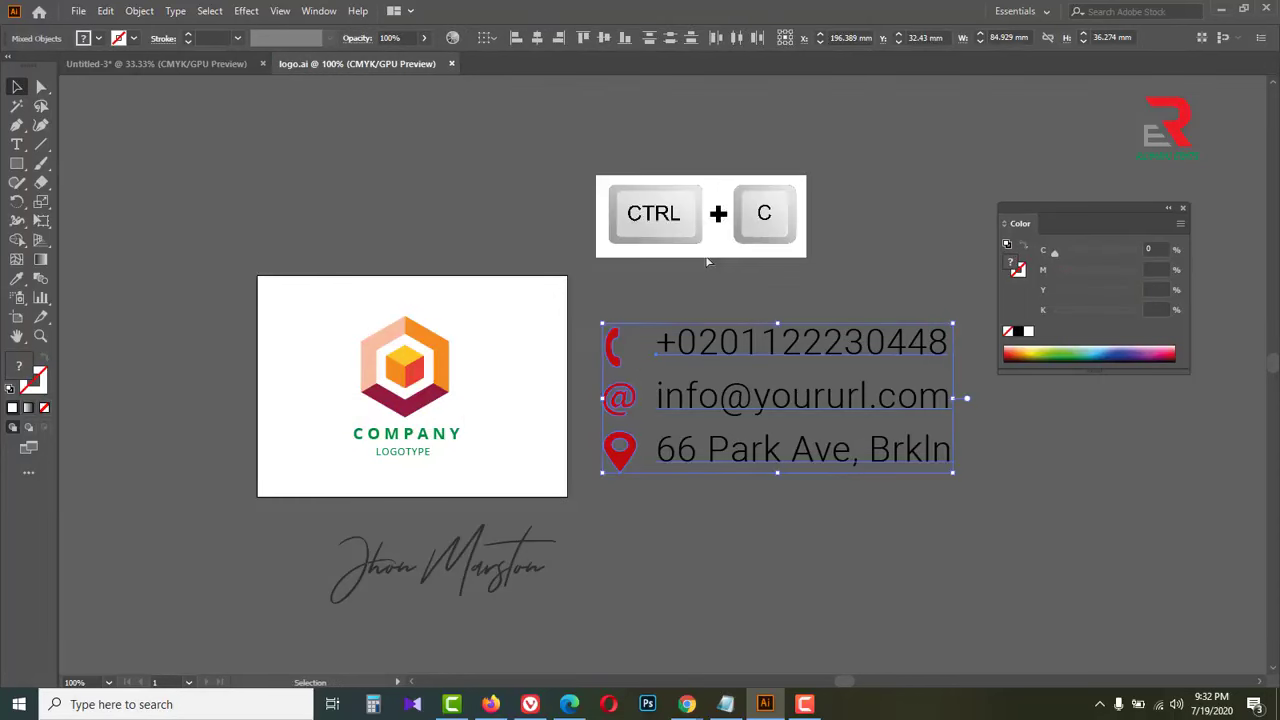
{"action": "left_click", "coordinate": [181, 65]}
{"action": "key", "text": "ctrl+v"}
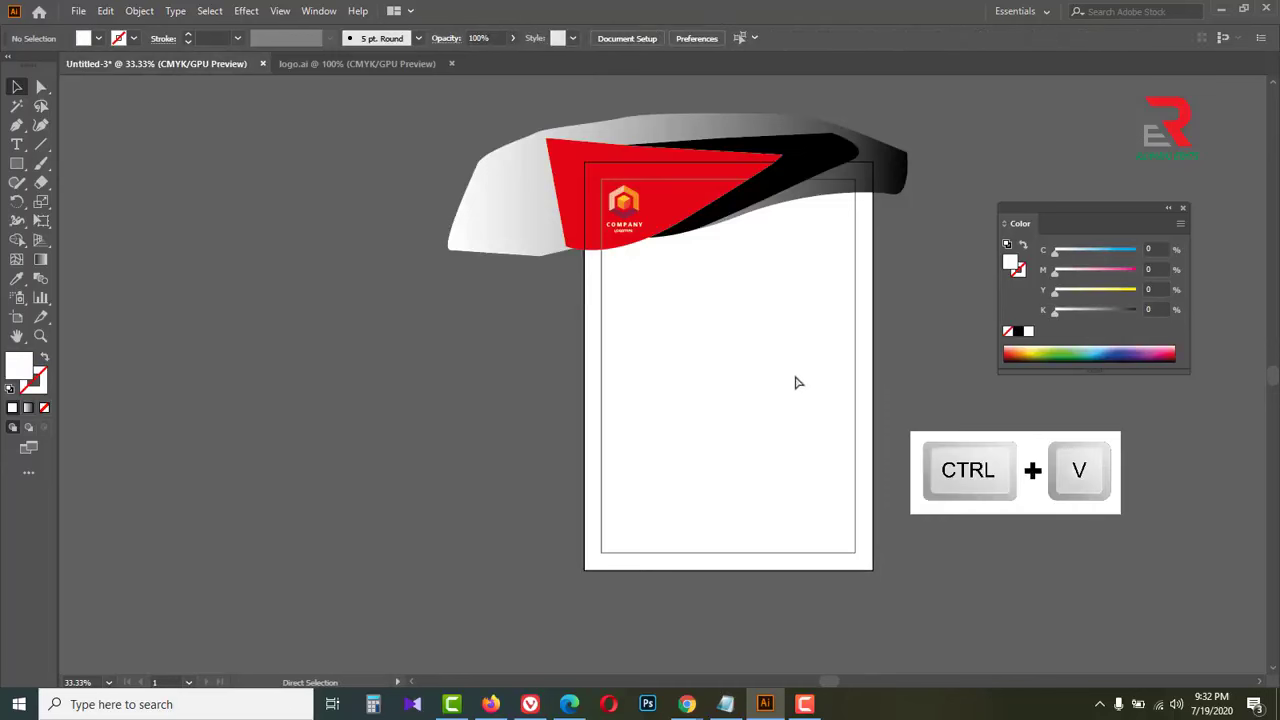
{"action": "left_click", "coordinate": [670, 370]}
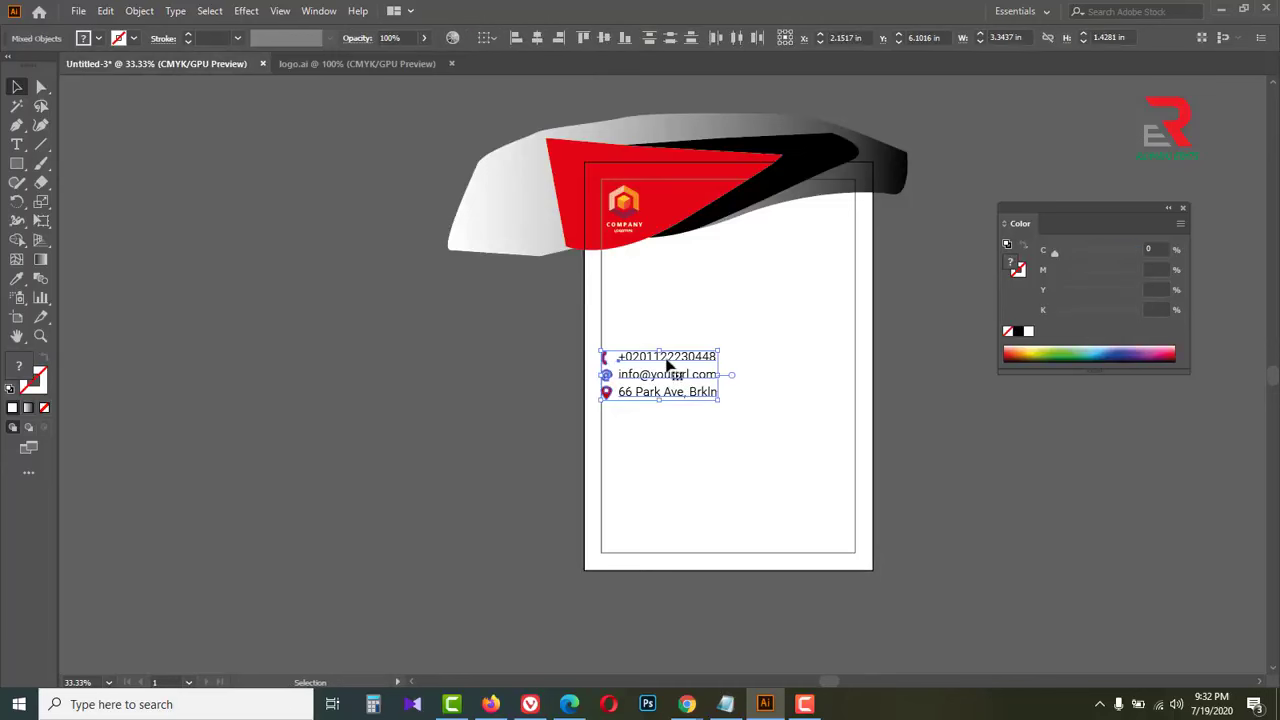
{"action": "left_click_drag", "start_coordinate": [670, 366], "coordinate": [808, 234]}
Scale the contact details block proportionally about its center to about 2.63 in wide and move it slightly up
{"action": "left_click", "coordinate": [825, 237], "text": "ctrl"}
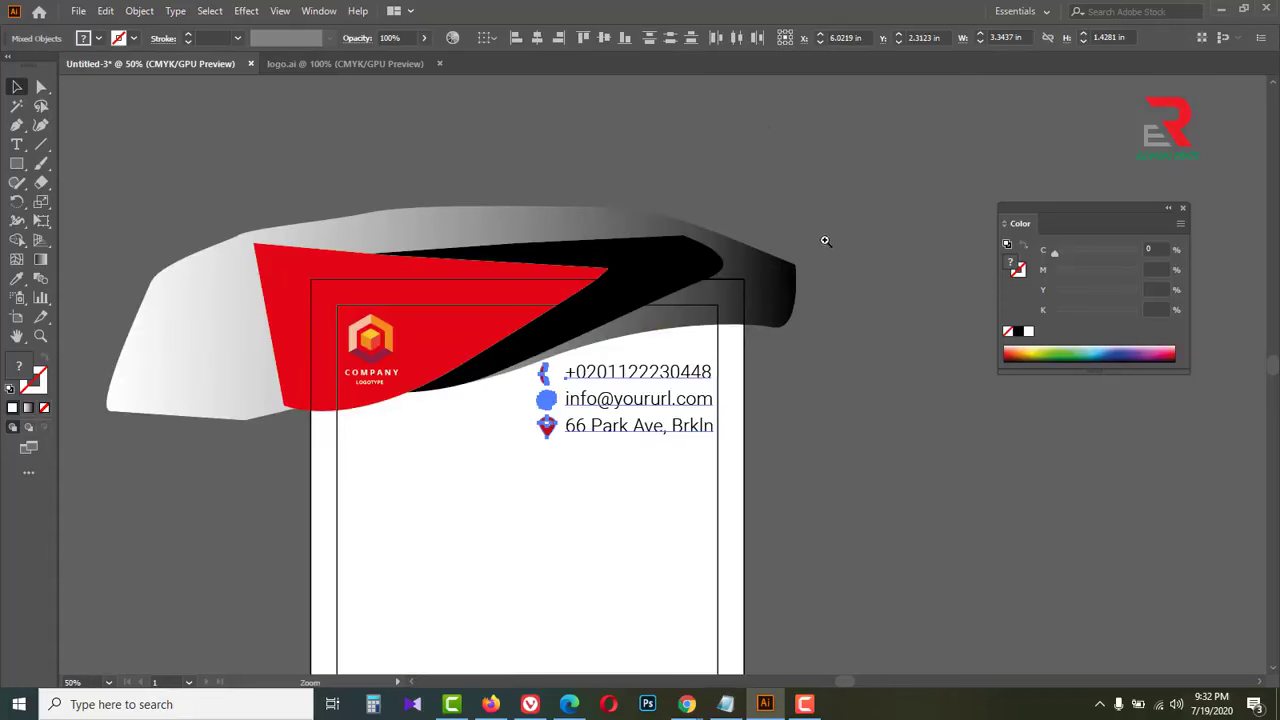
{"action": "left_click", "coordinate": [613, 420], "text": "ctrl"}
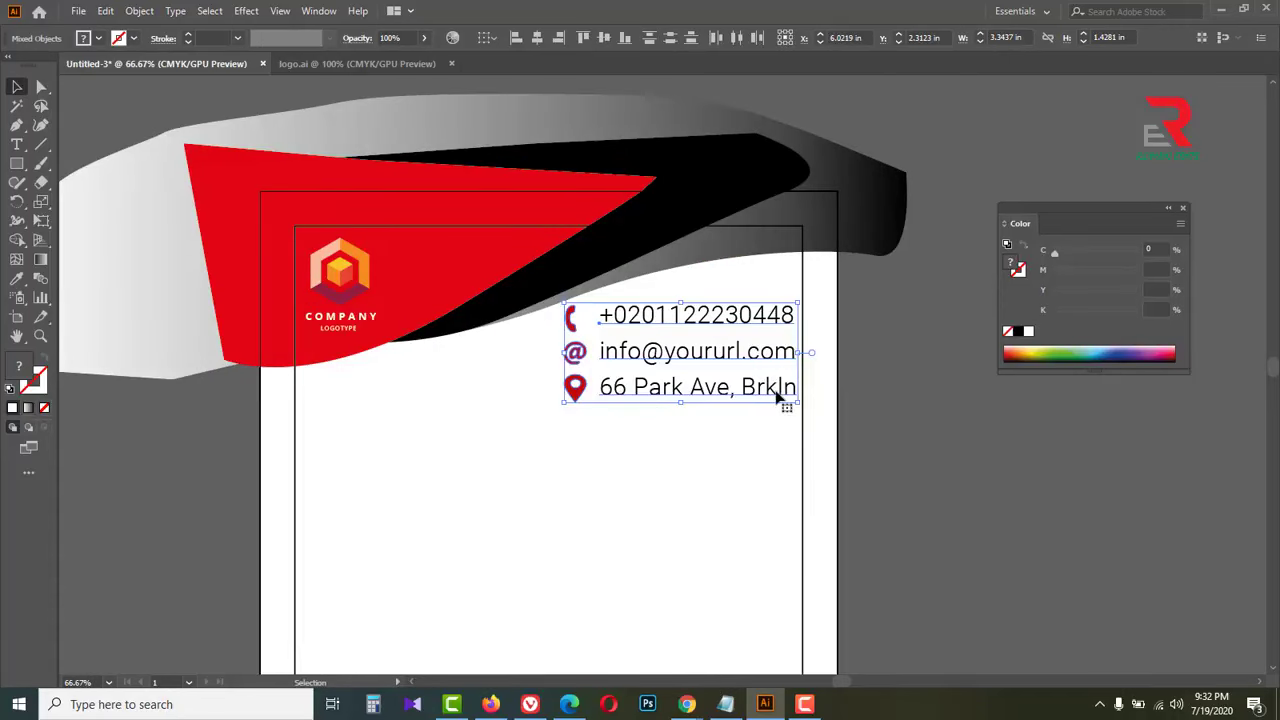
{"action": "key", "text": "shift+alt"}
{"action": "mouse_move", "coordinate": [799, 403]}
{"action": "left_mouse_down"}
{"action": "mouse_move", "coordinate": [762, 390]}
{"action": "mouse_move", "coordinate": [787, 401]}
{"action": "left_mouse_up"}
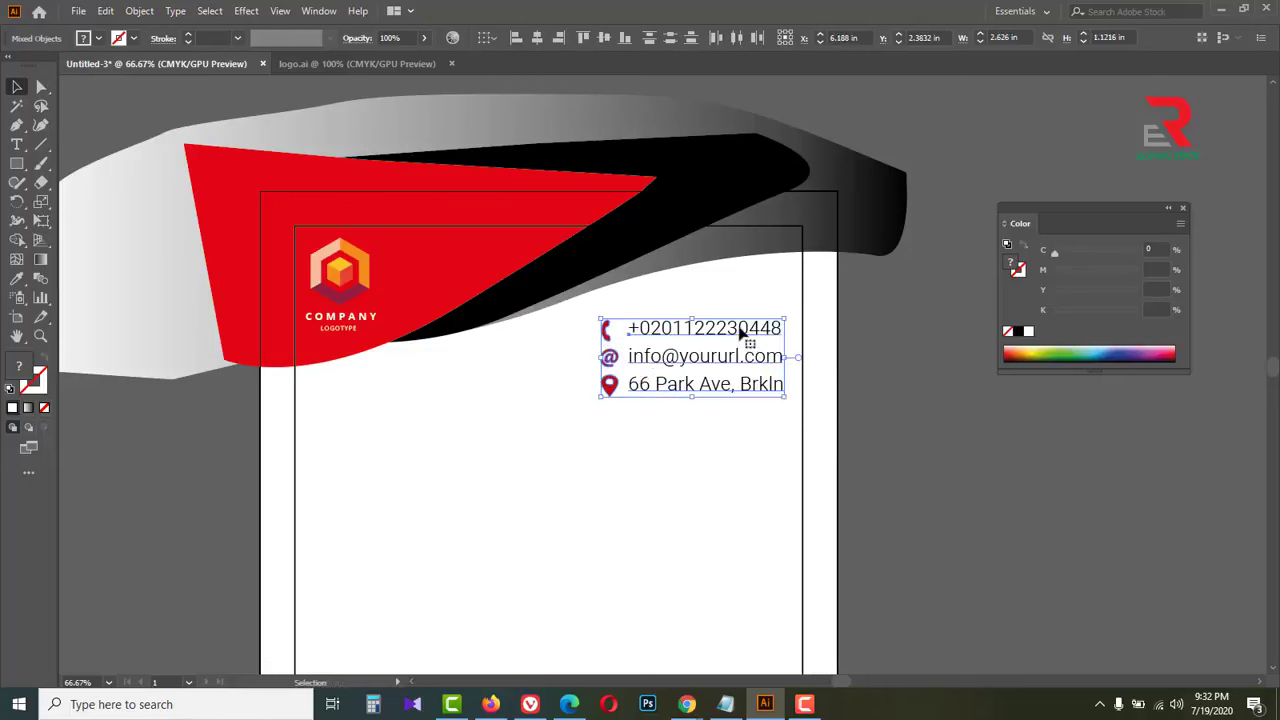
{"action": "left_click_drag", "start_coordinate": [741, 334], "coordinate": [741, 325]}
{"action": "left_click", "coordinate": [896, 434]}
Duplicate the red, black and gradient header shapes together onto the lower end of the page
{"action": "left_click", "coordinate": [851, 420], "text": "alt"}
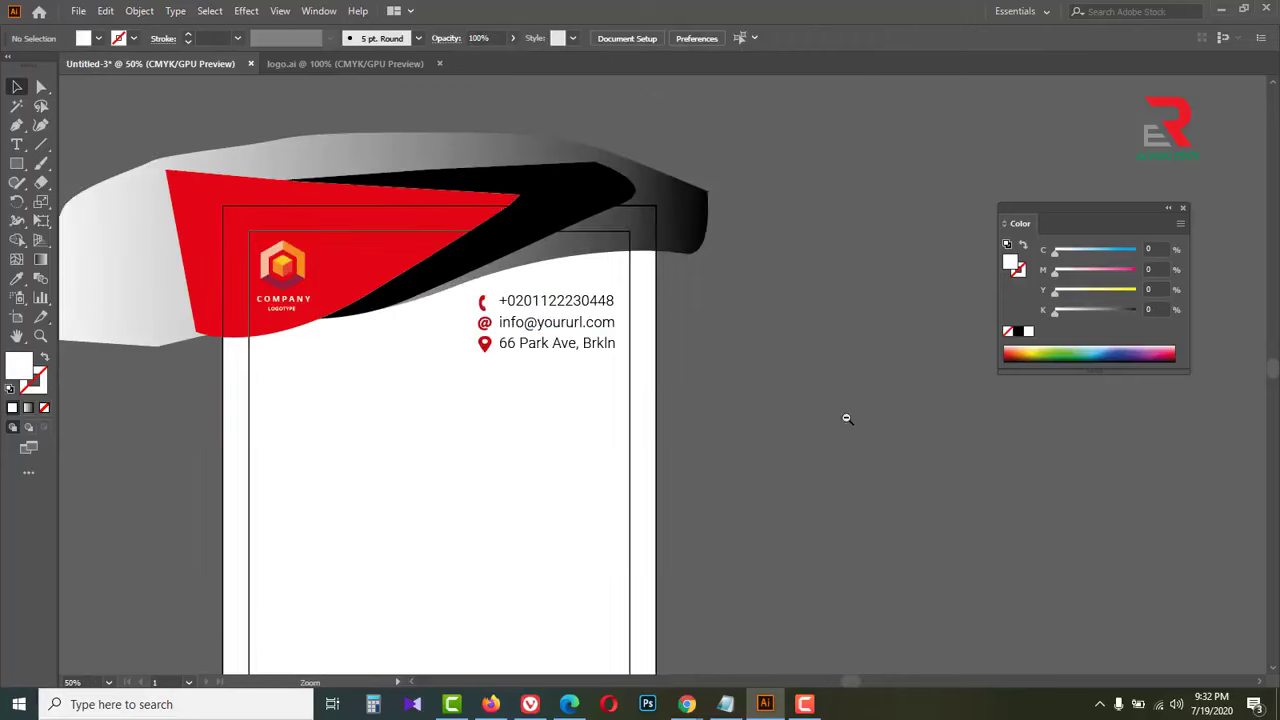
{"action": "left_click_drag", "start_coordinate": [543, 557], "coordinate": [667, 455]}
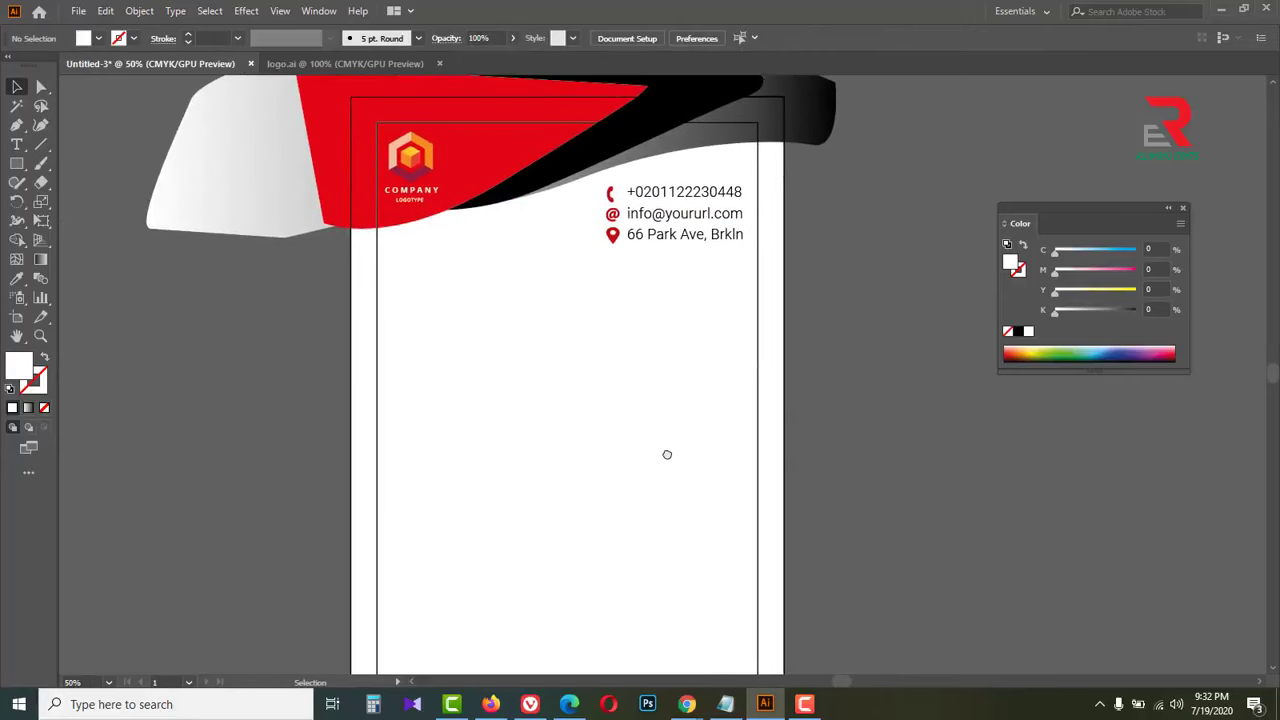
{"action": "left_click", "coordinate": [668, 454], "text": "alt"}
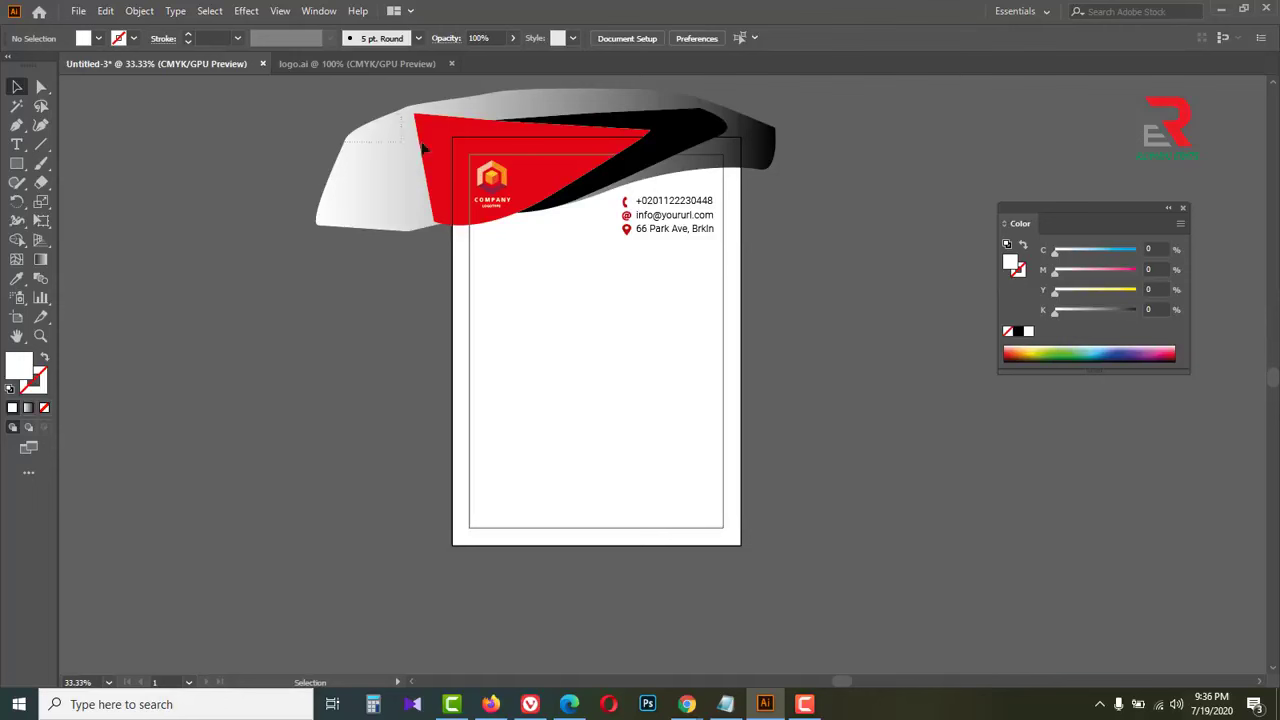
{"action": "left_click", "coordinate": [801, 128]}
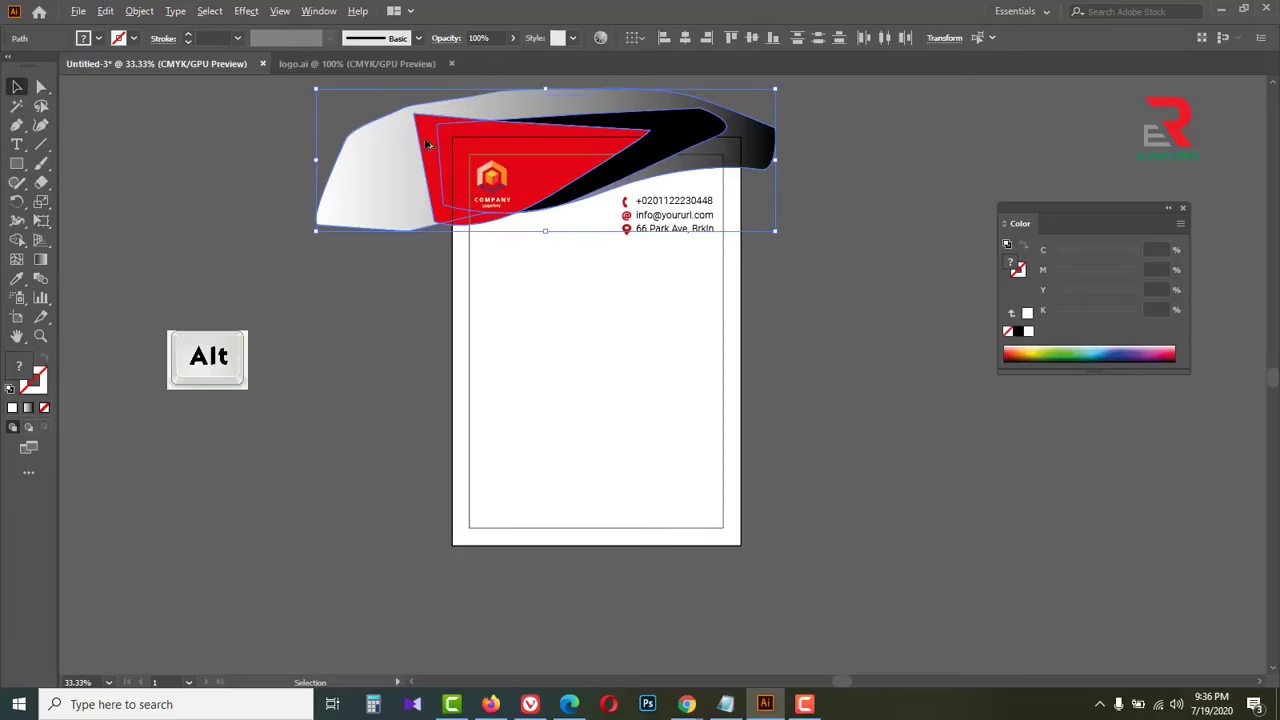
{"action": "left_click_drag", "start_coordinate": [426, 145], "coordinate": [436, 481]}
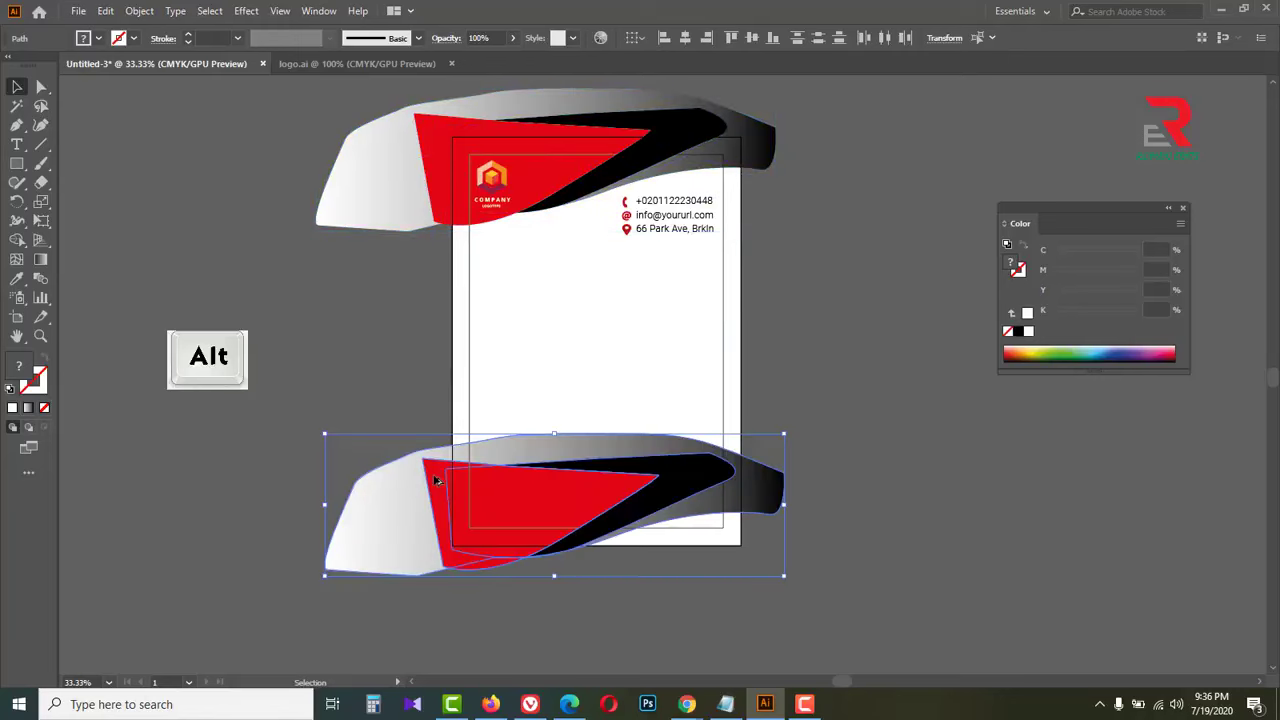
Rotate the duplicated shapes 180° and shift them right so they cover the page's lower edge as a footer
{"action": "right_click", "coordinate": [436, 481]}
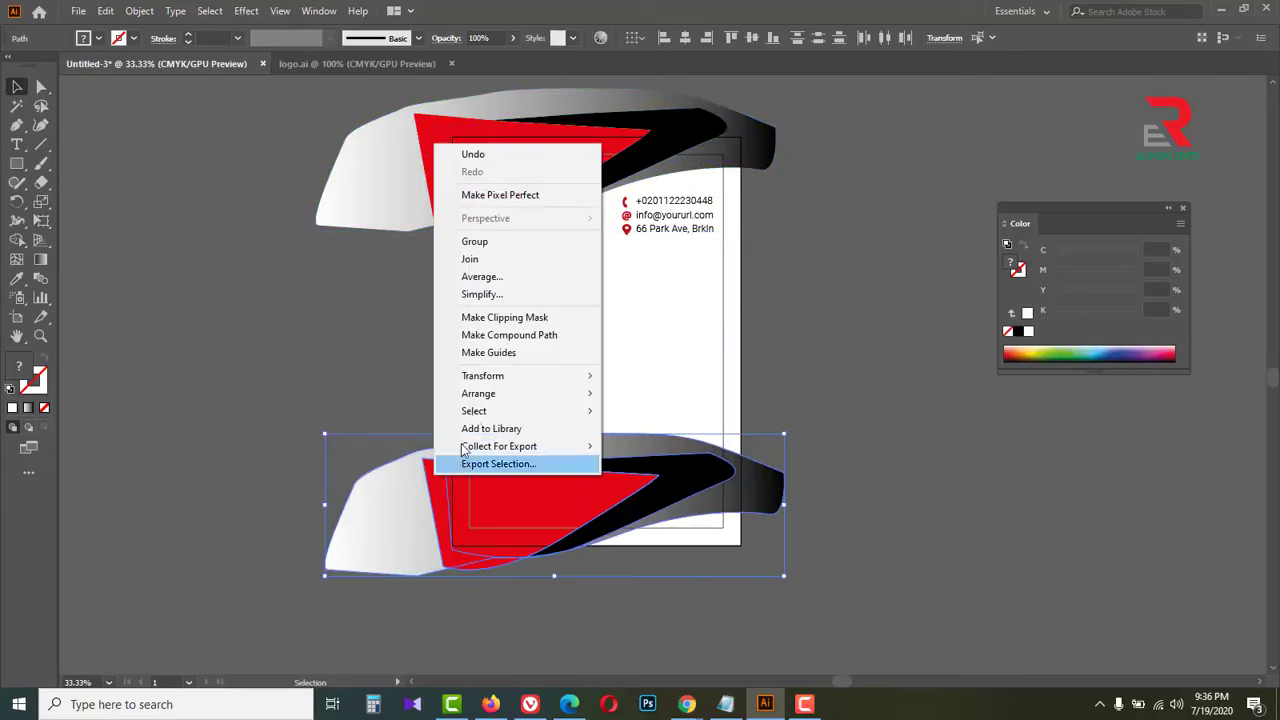
{"action": "mouse_move", "coordinate": [486, 378]}
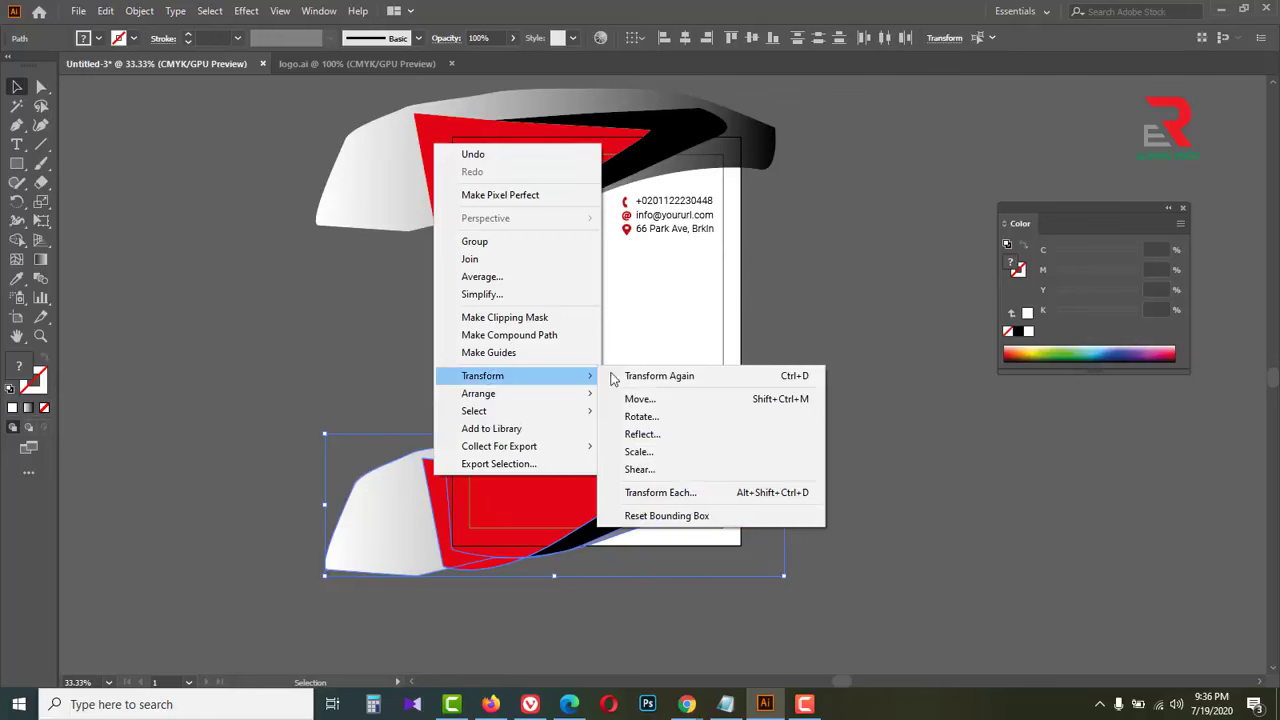
{"action": "left_click", "coordinate": [645, 416]}
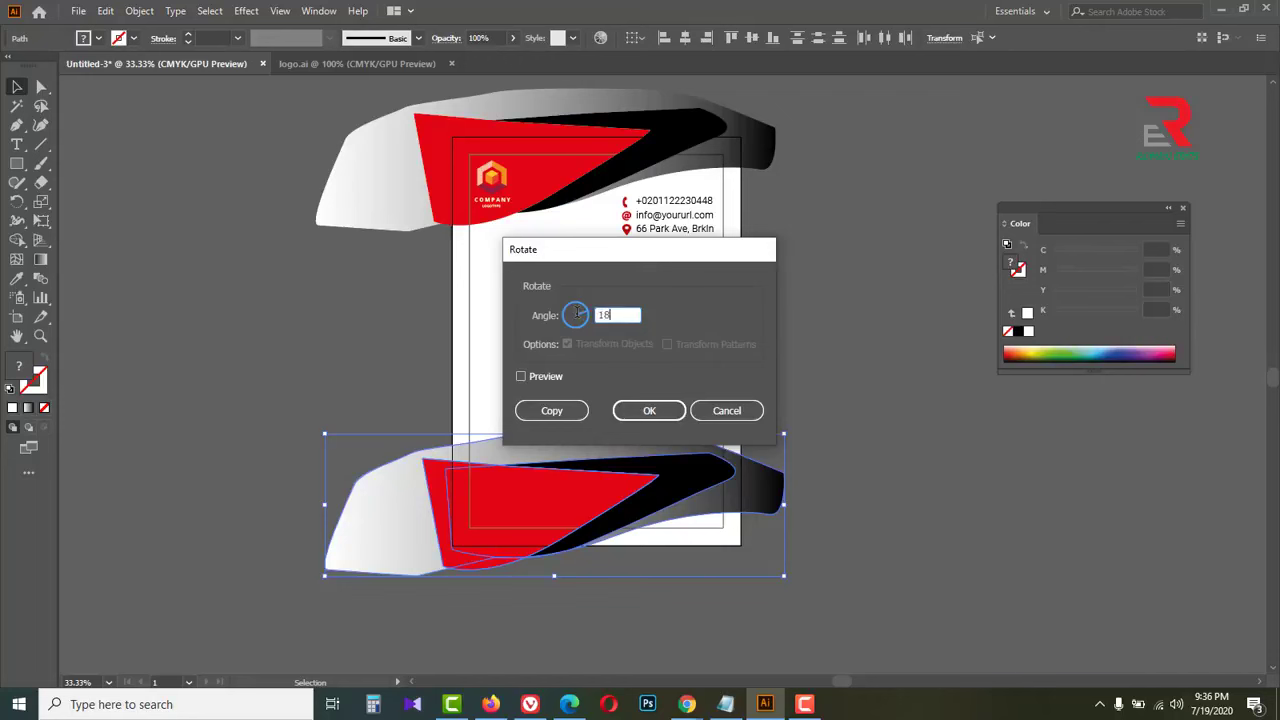
{"action": "left_click", "coordinate": [521, 377]}
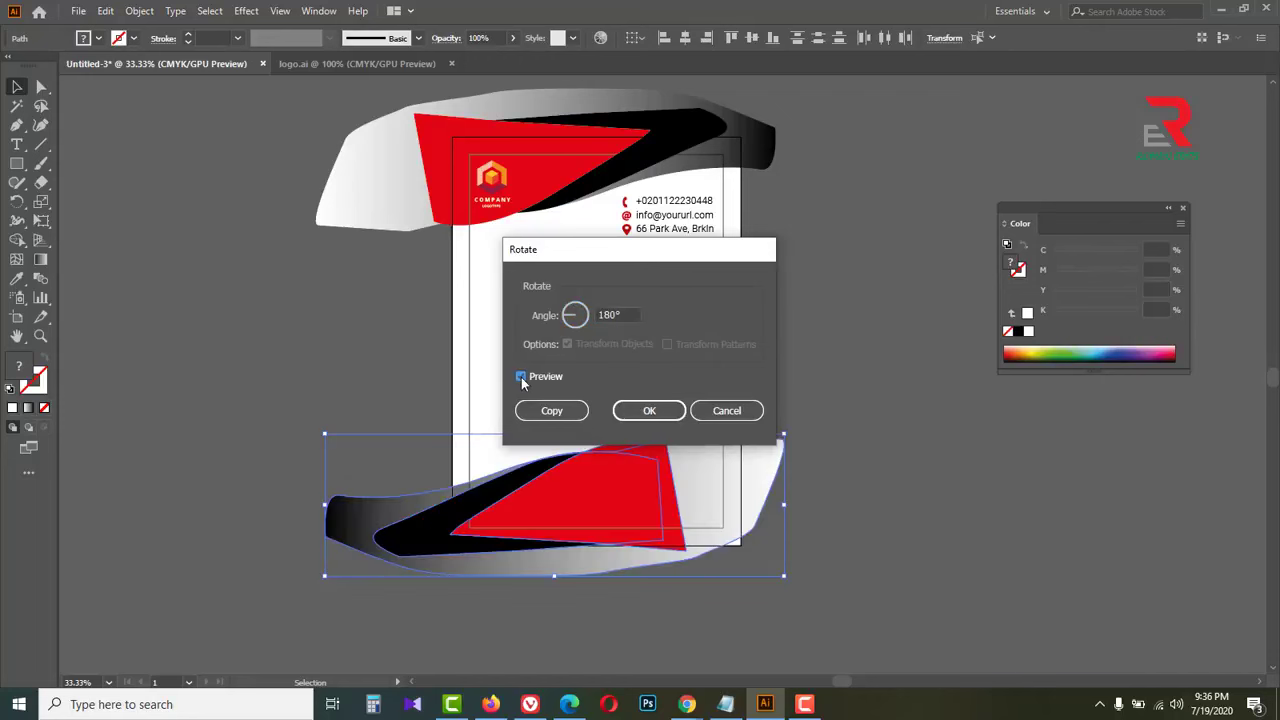
{"action": "left_click", "coordinate": [648, 413]}
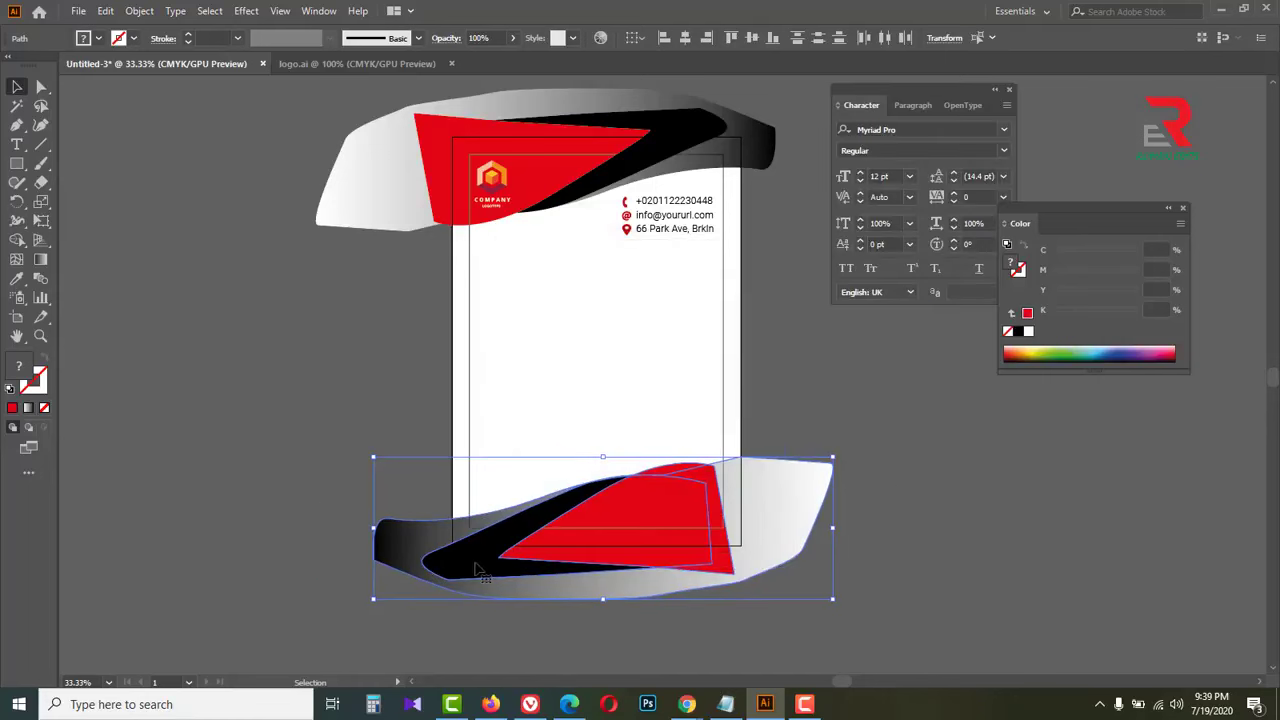
{"action": "left_click_drag", "start_coordinate": [478, 563], "coordinate": [565, 572]}
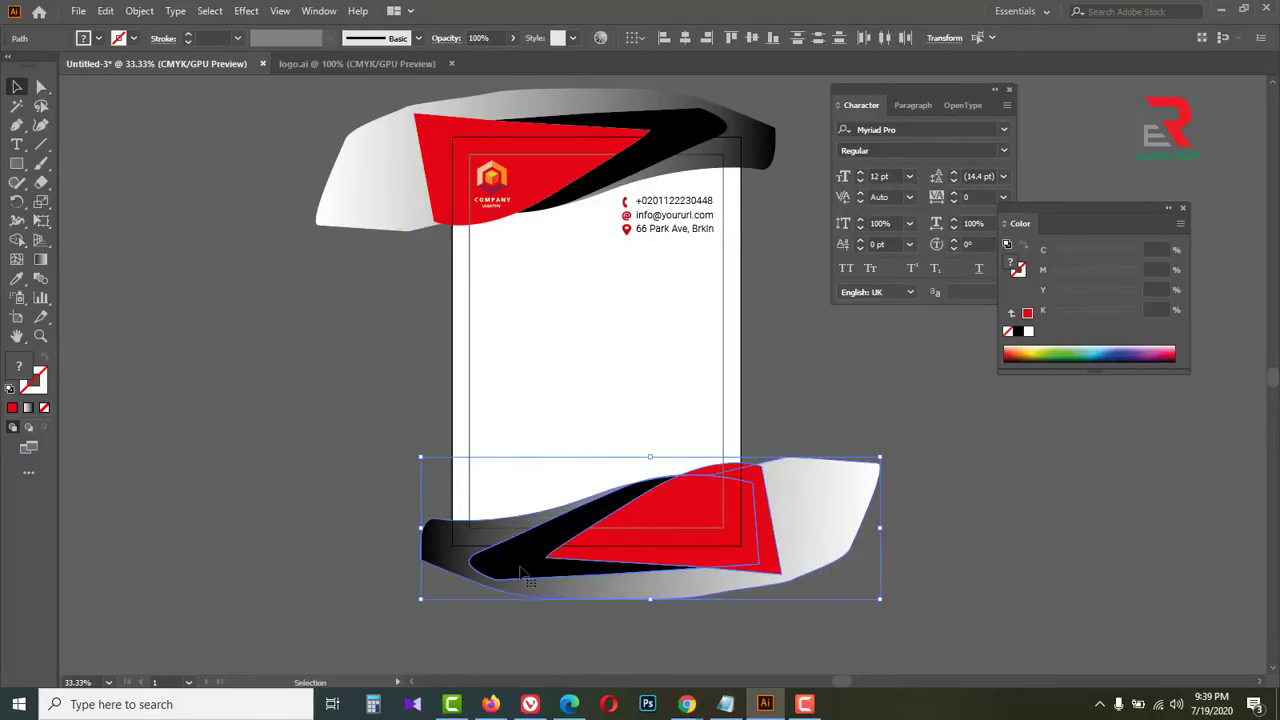
{"action": "left_click", "coordinate": [965, 551]}
Bring the page-sized outer rectangle to the front of the artwork
{"action": "left_click", "coordinate": [452, 344]}
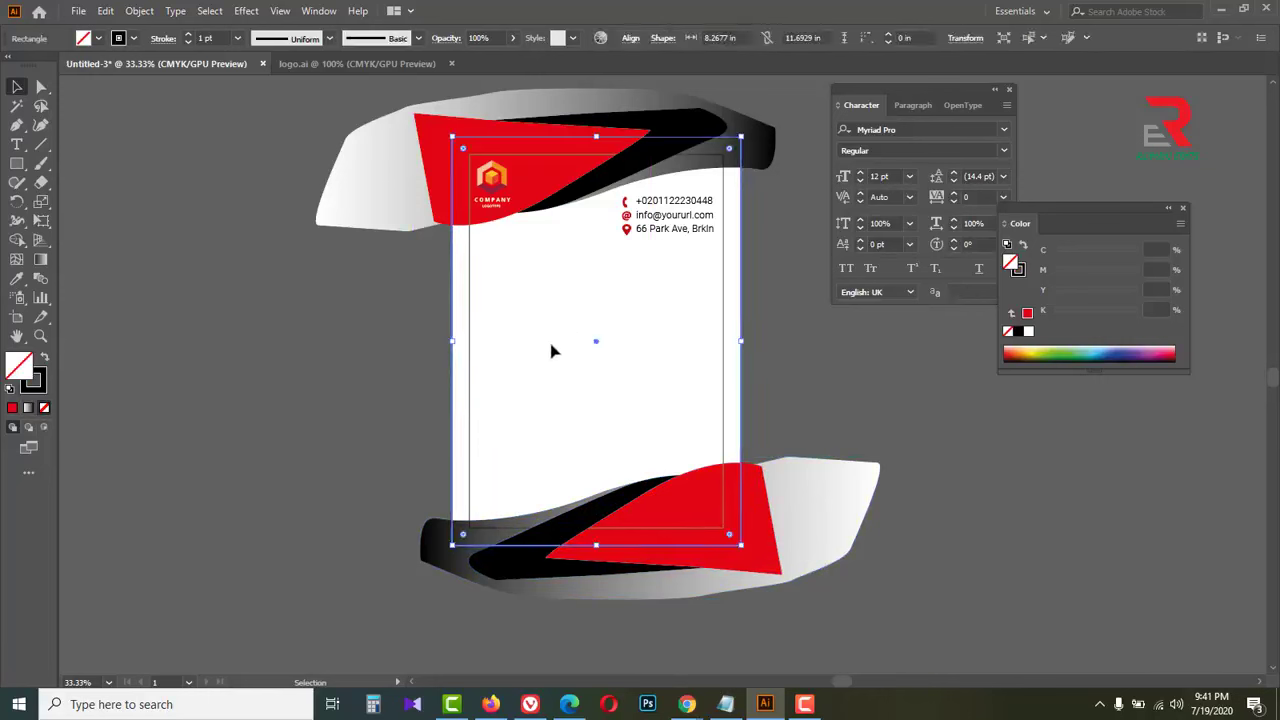
{"action": "right_click", "coordinate": [522, 273]}
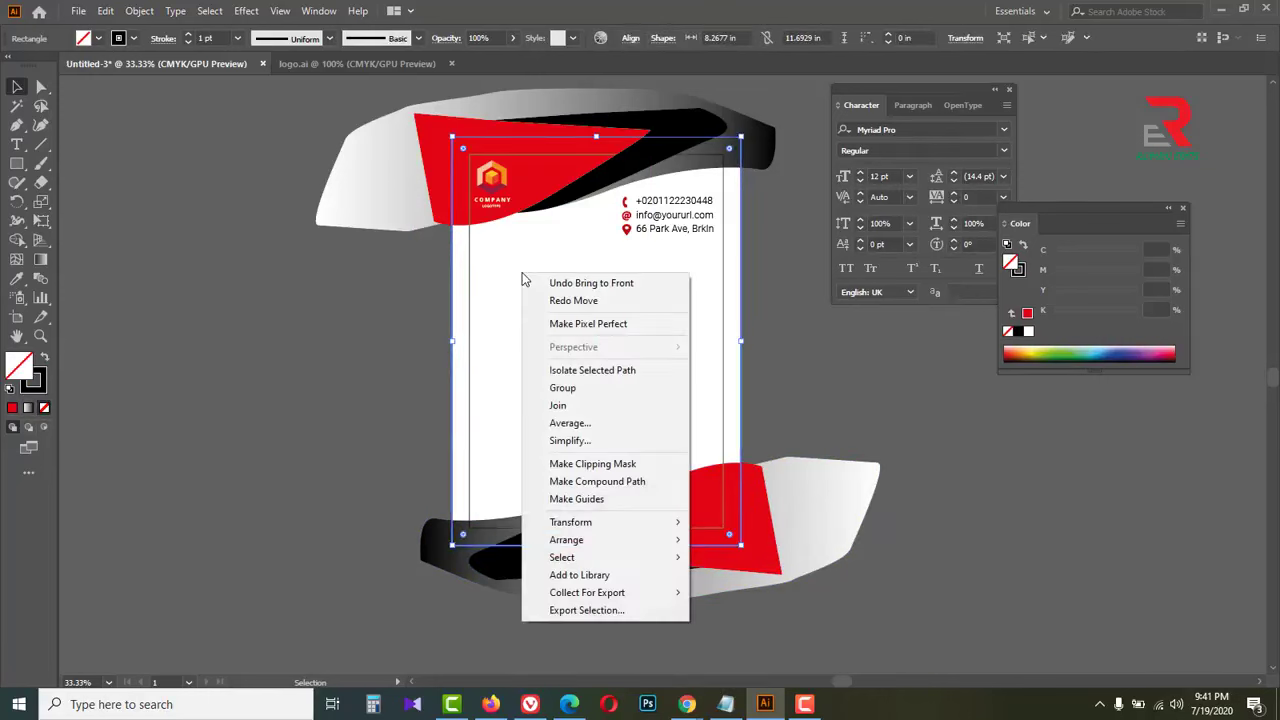
{"action": "mouse_move", "coordinate": [602, 544]}
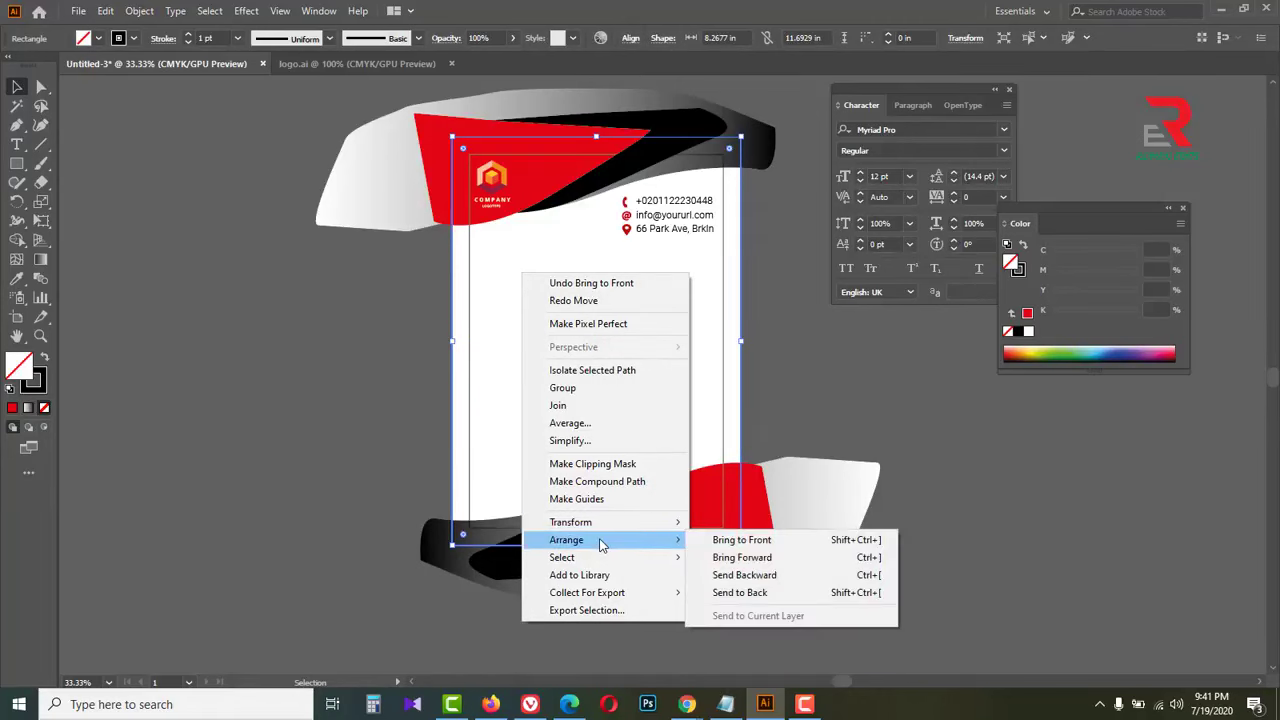
{"action": "left_click", "coordinate": [741, 540]}
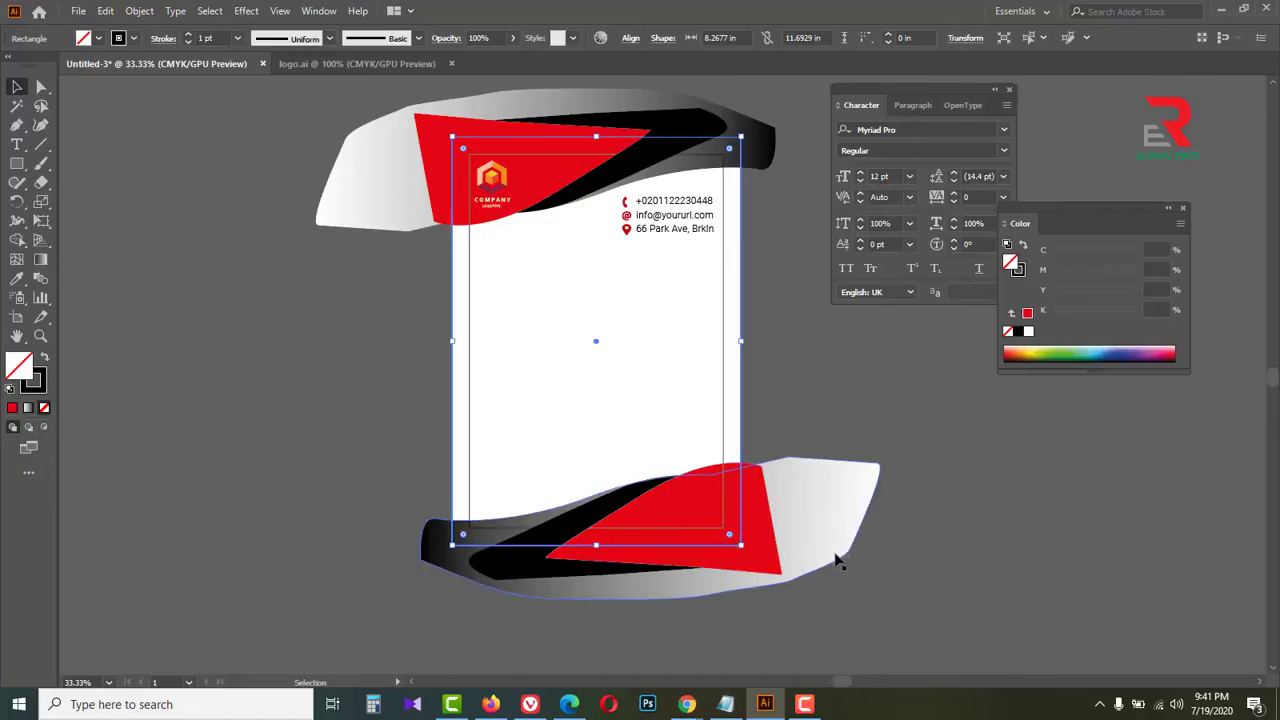
Make a clipping mask from the page-sized rectangle with all header and footer shapes, then deselect
{"action": "key", "text": "shift"}
{"action": "left_click_drag", "start_coordinate": [825, 596], "coordinate": [609, 559]}
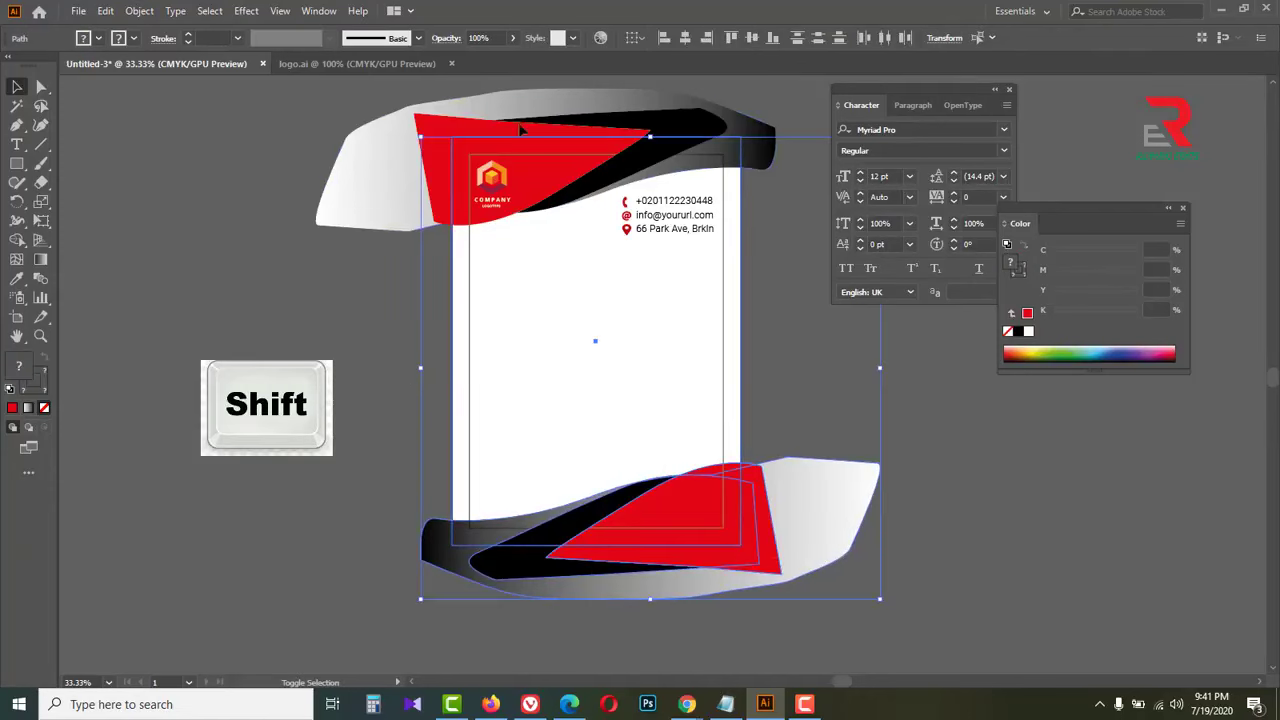
{"action": "left_click", "coordinate": [676, 134], "text": "shift"}
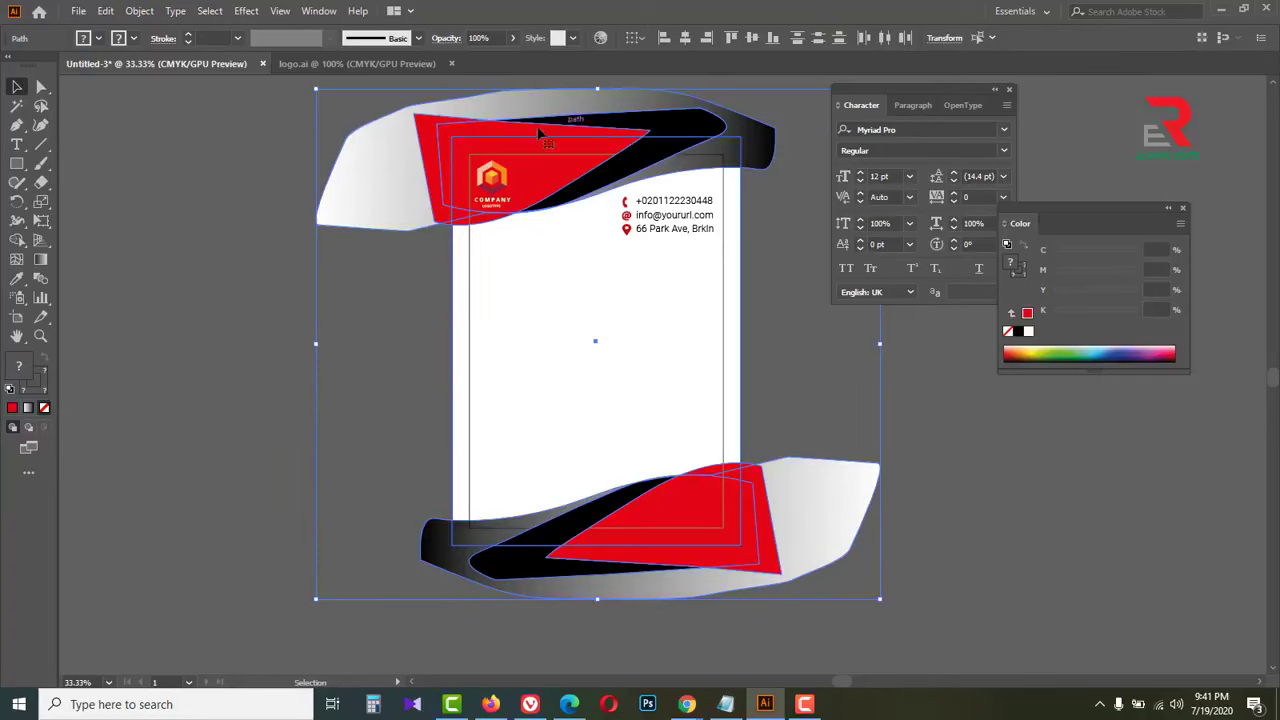
{"action": "right_click", "coordinate": [542, 172]}
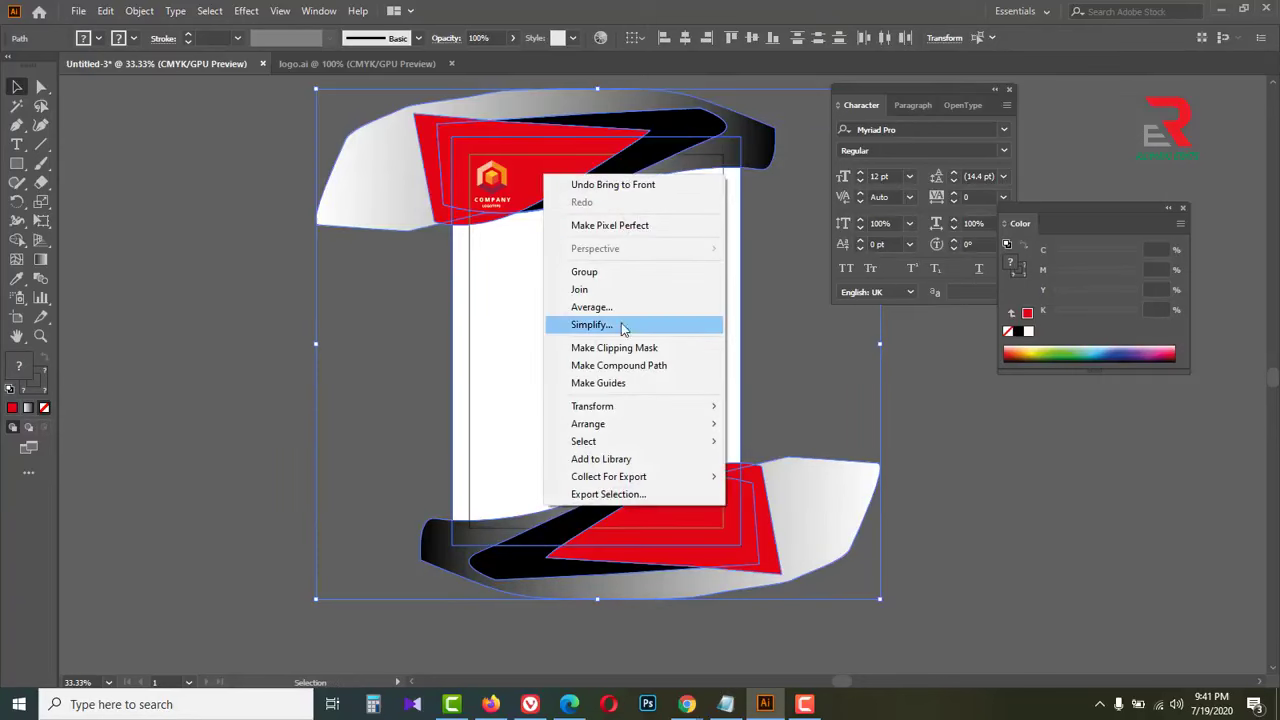
{"action": "left_click", "coordinate": [601, 355]}
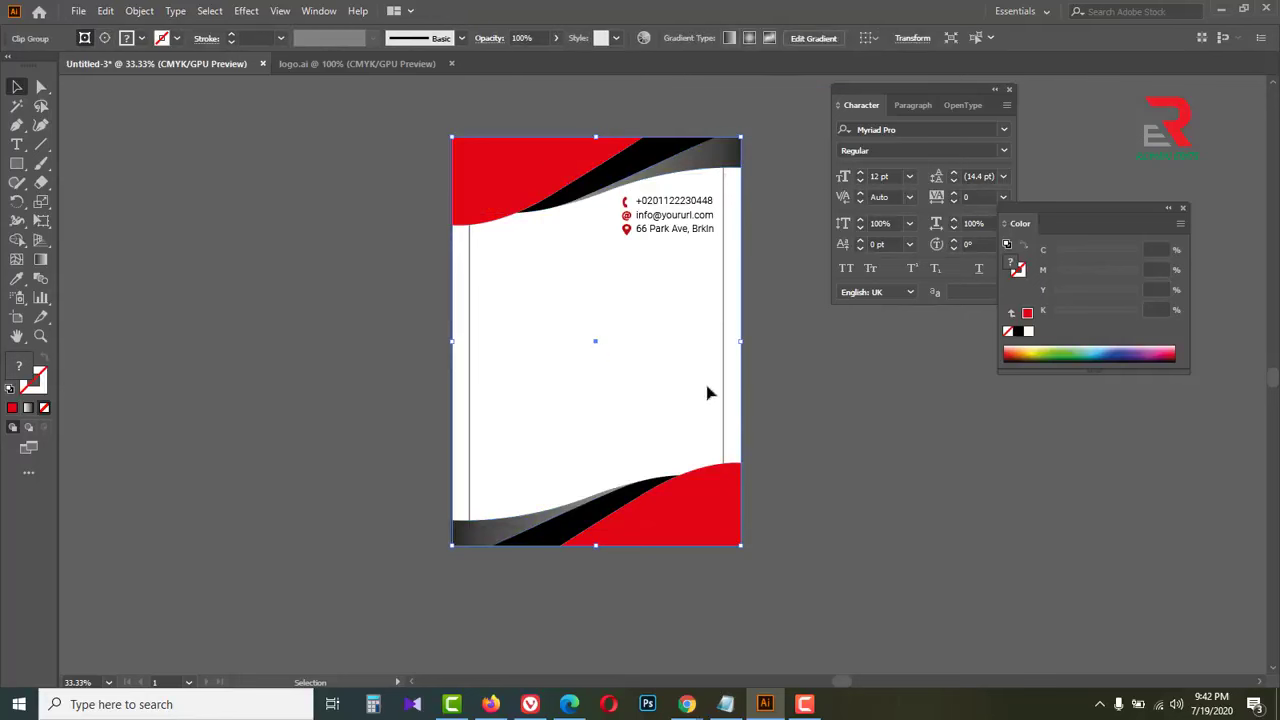
{"action": "left_click", "coordinate": [815, 426]}
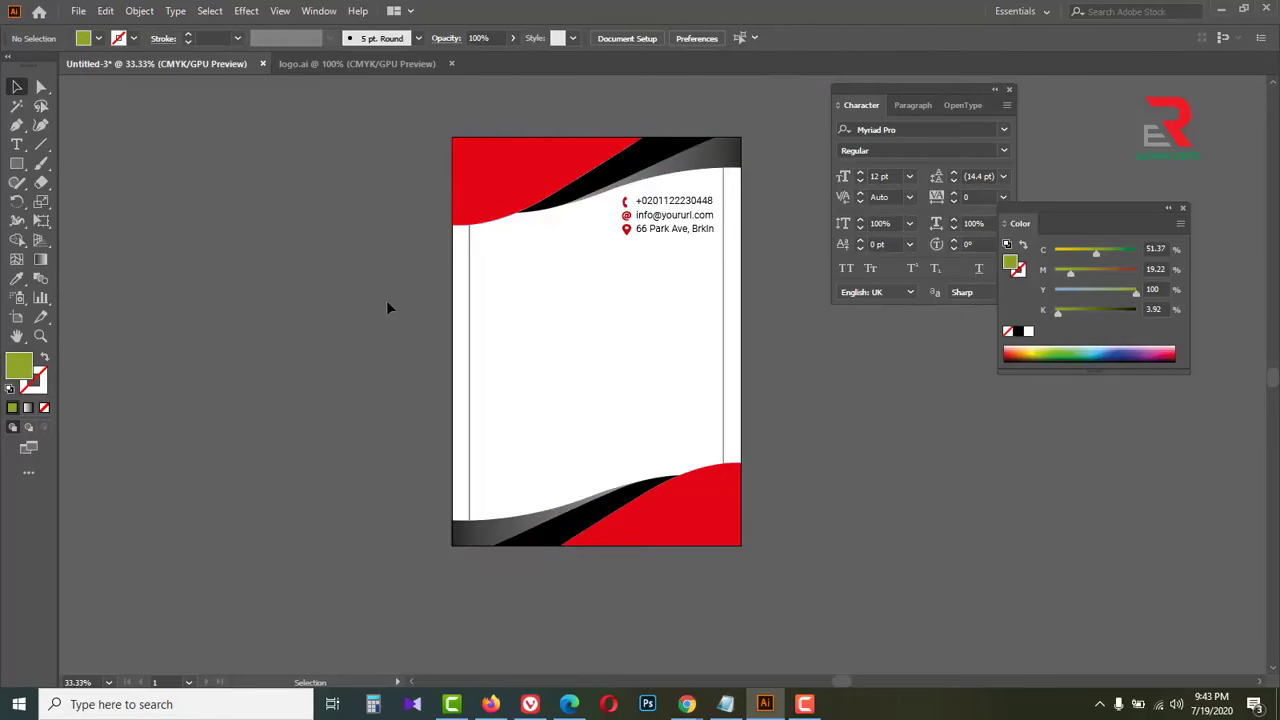
Draw three wide green rectangles stacked one below another on the empty canvas beside the page, then deselect
{"action": "left_click", "coordinate": [16, 164]}
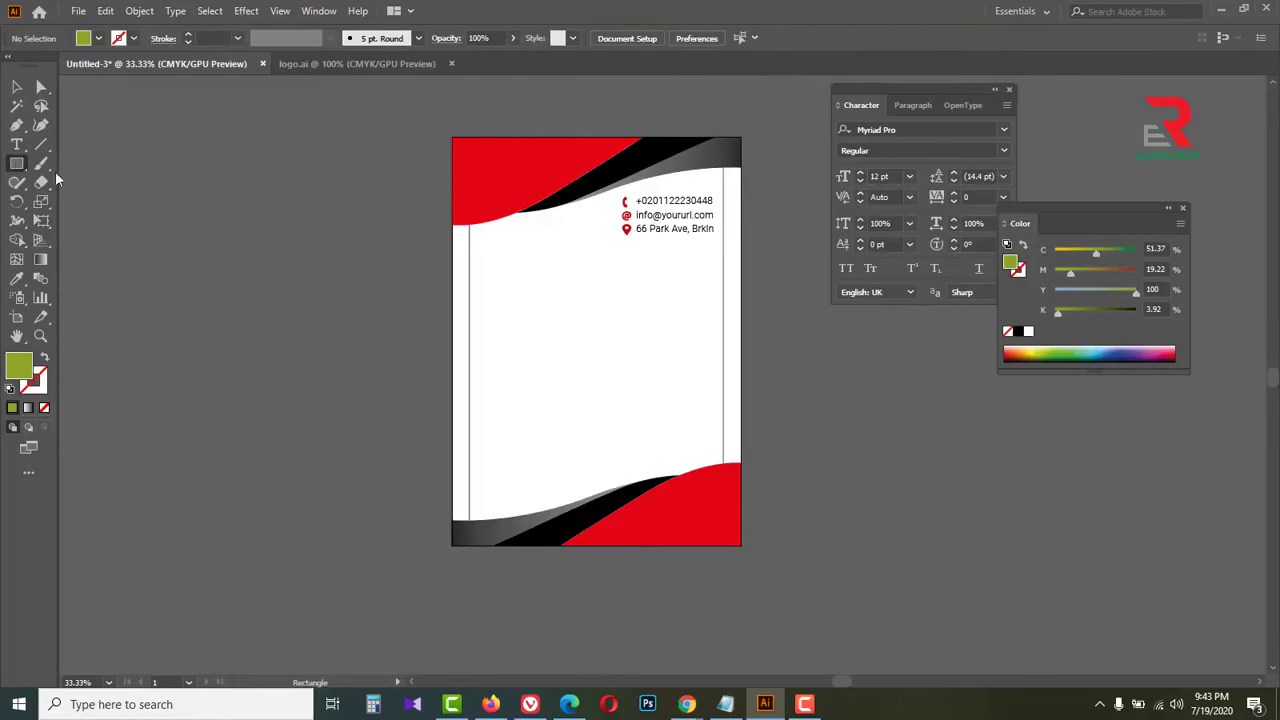
{"action": "left_click_drag", "start_coordinate": [124, 186], "coordinate": [304, 236]}
{"action": "left_click_drag", "start_coordinate": [124, 258], "coordinate": [306, 293]}
{"action": "left_click_drag", "start_coordinate": [128, 311], "coordinate": [313, 352]}
{"action": "key", "text": "ctrl+shift+a"}
Draw a closed S-shaped path with the Pen tool running vertically across all three green rectangles, then deselect it
{"action": "left_click", "coordinate": [16, 125]}
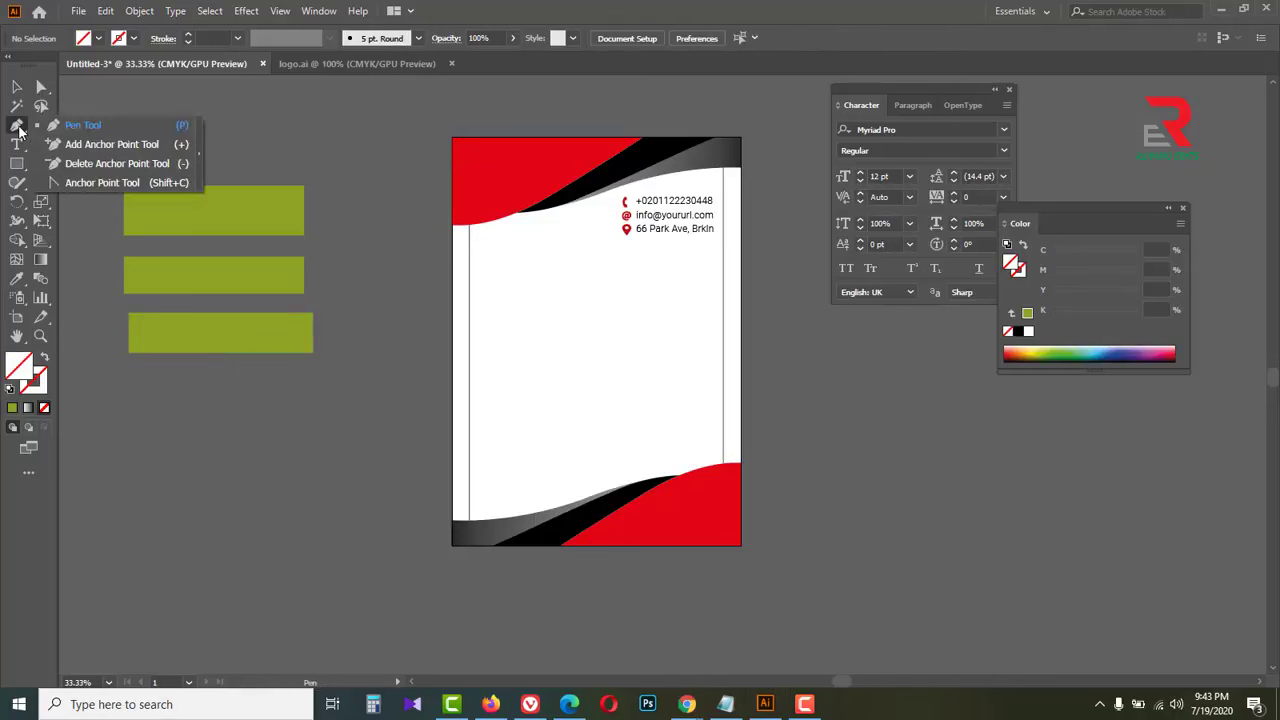
{"action": "left_click", "coordinate": [88, 130]}
{"action": "left_click", "coordinate": [243, 133]}
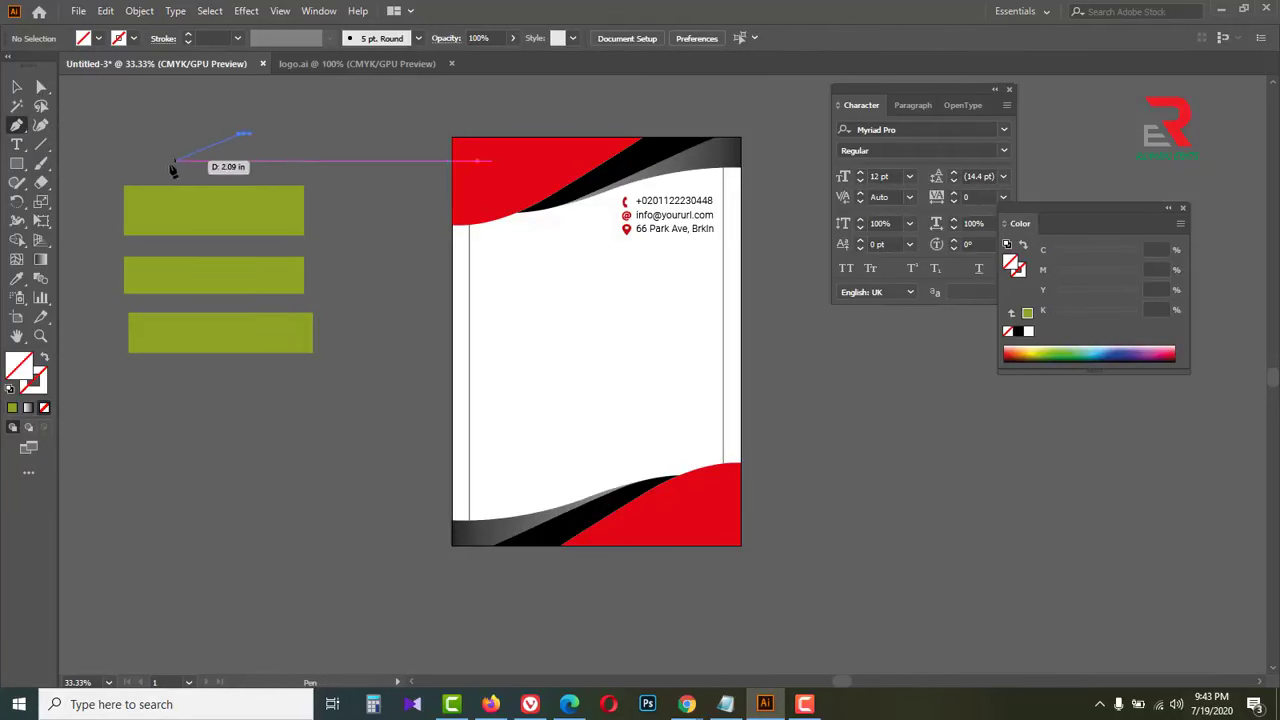
{"action": "left_click", "coordinate": [168, 162]}
{"action": "left_click_drag", "start_coordinate": [184, 279], "coordinate": [243, 328]}
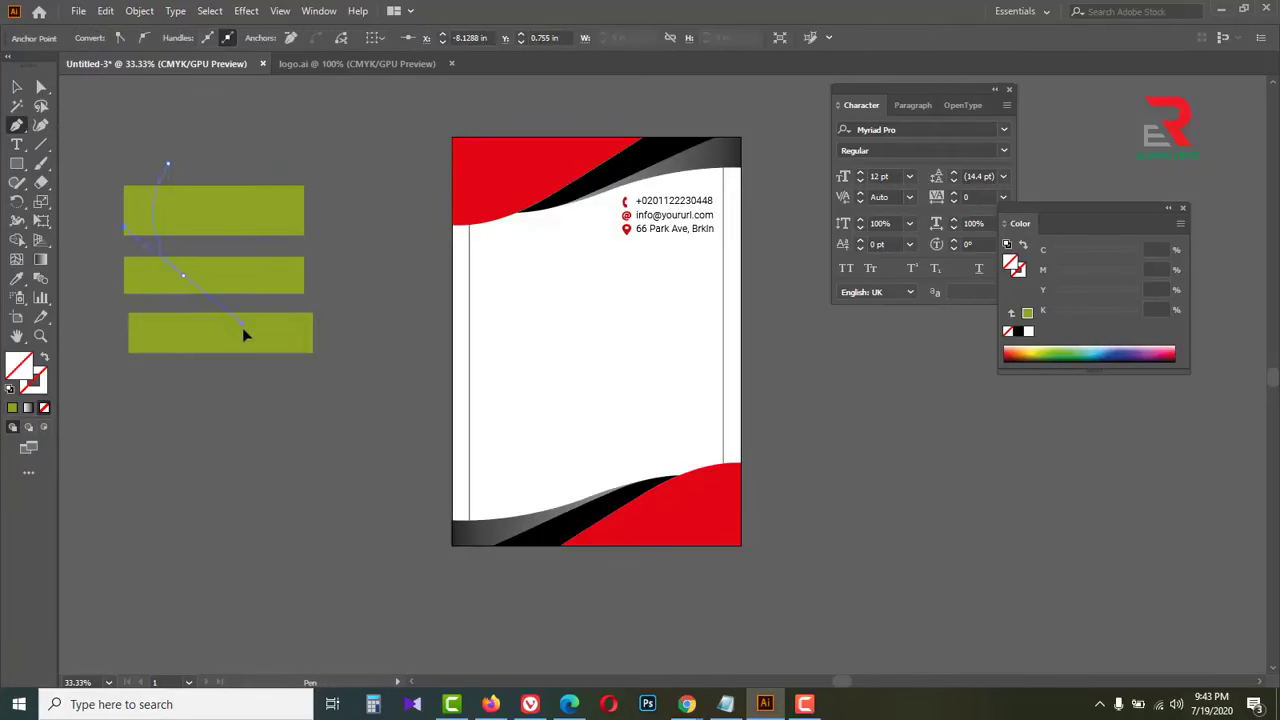
{"action": "left_click", "coordinate": [160, 426]}
{"action": "left_click", "coordinate": [275, 426]}
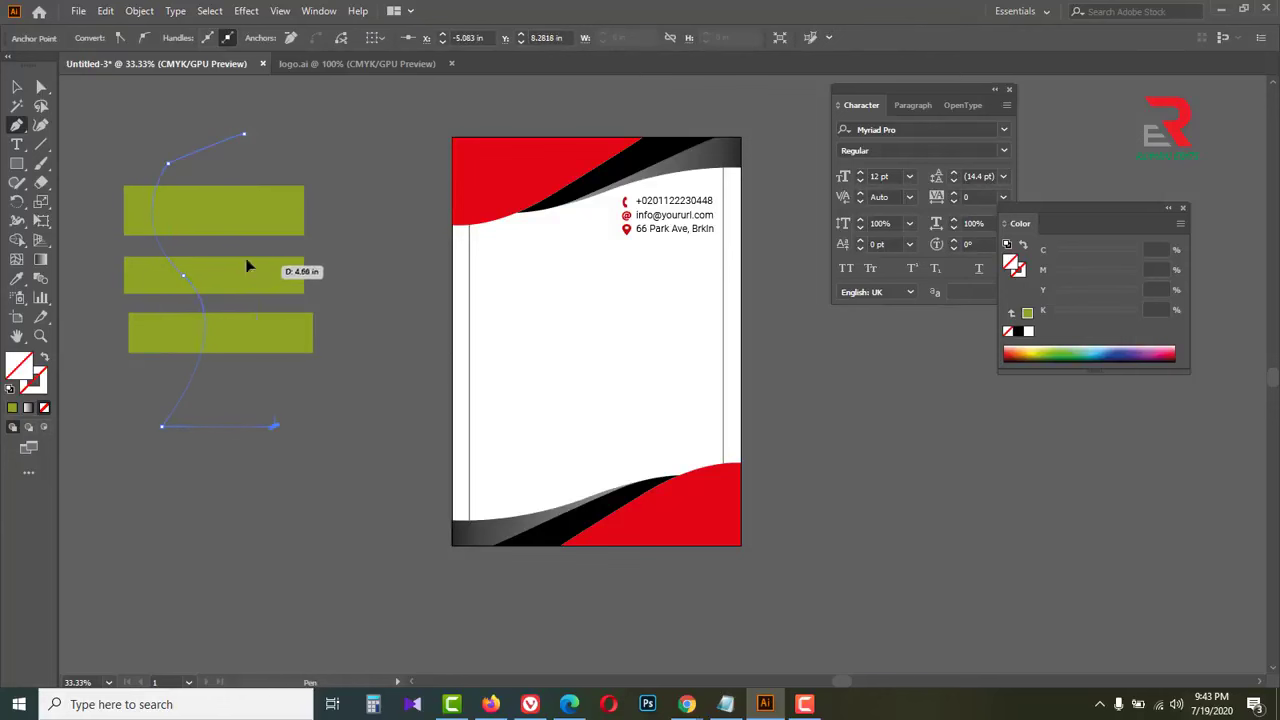
{"action": "left_click_drag", "start_coordinate": [250, 265], "coordinate": [218, 228]}
{"action": "left_click", "coordinate": [271, 160]}
{"action": "left_click", "coordinate": [243, 133]}
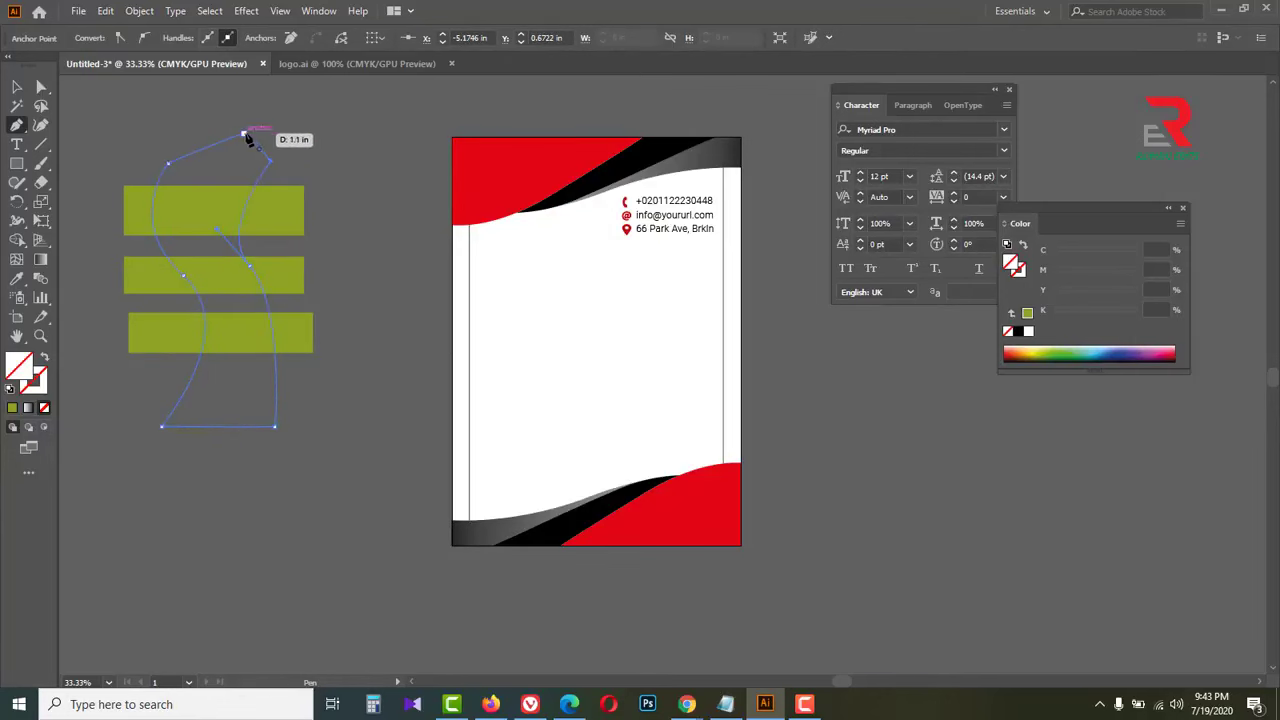
{"action": "left_click", "coordinate": [16, 87]}
{"action": "left_click", "coordinate": [117, 116]}
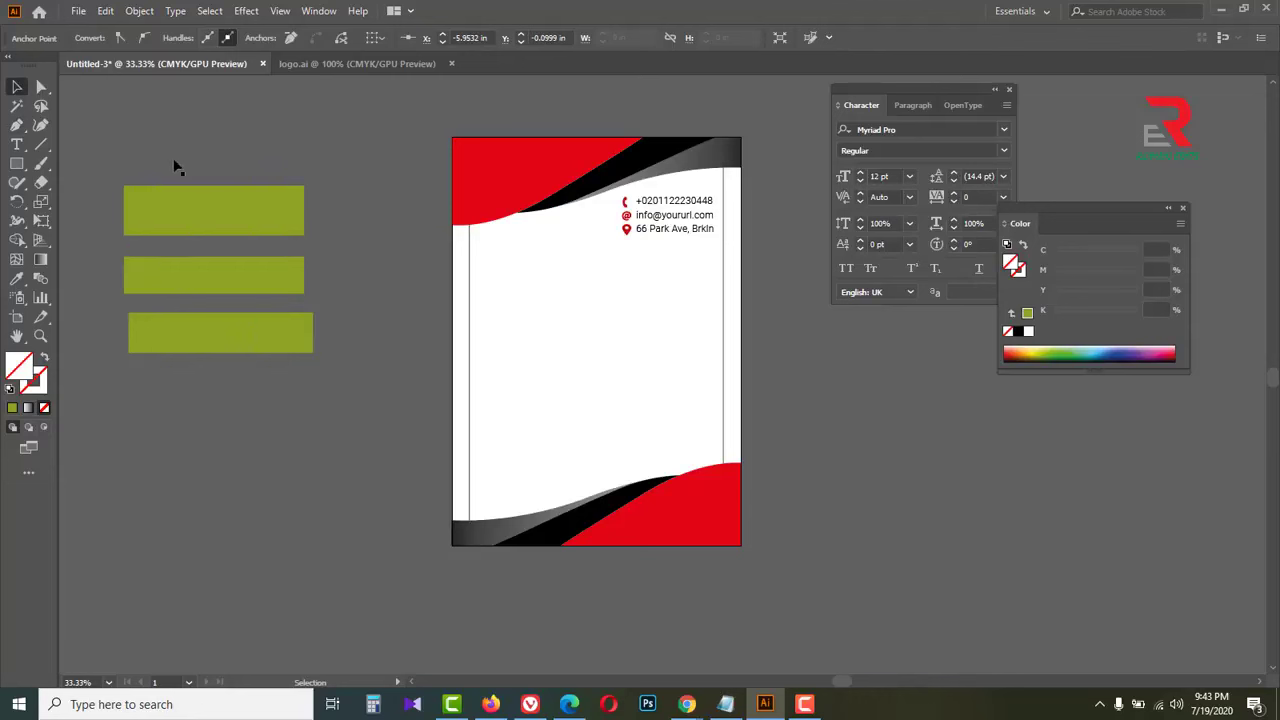
Make a clipping mask from the S-shaped path with the three green rectangles, then deselect
{"action": "left_click", "coordinate": [181, 159]}
{"action": "key", "text": "shift"}
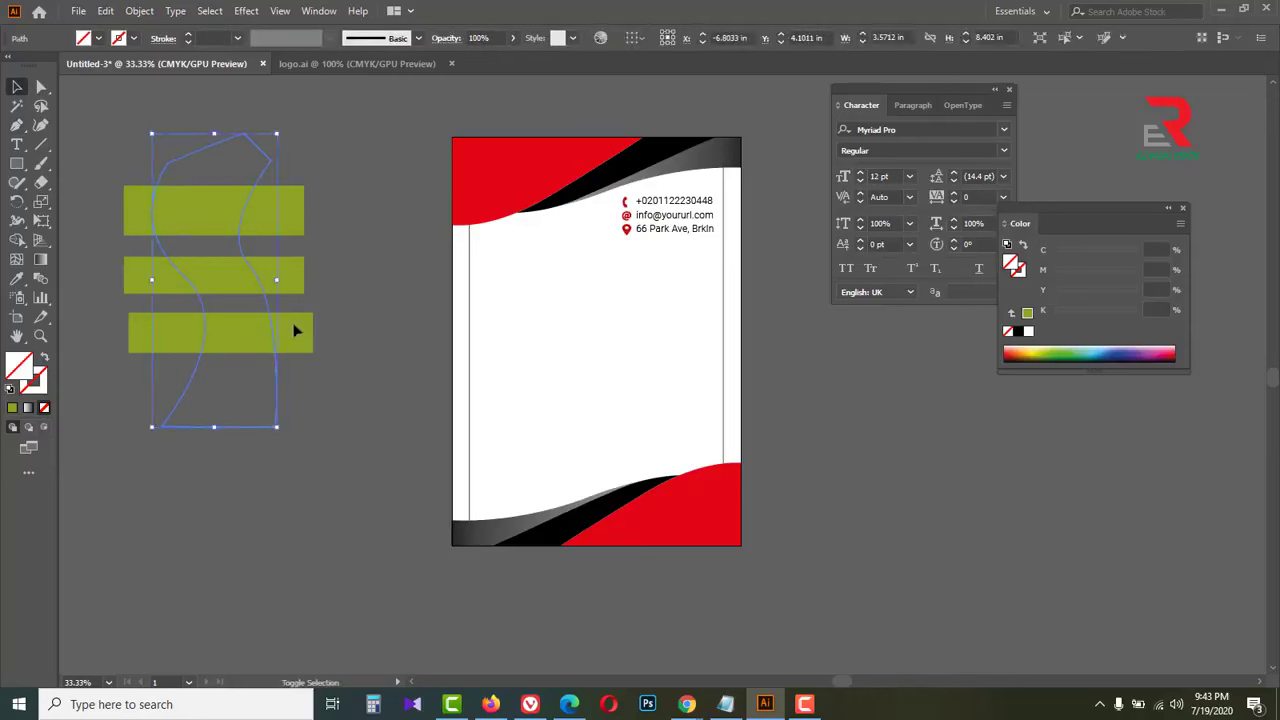
{"action": "left_click_drag", "start_coordinate": [289, 363], "coordinate": [294, 362]}
{"action": "right_click", "coordinate": [236, 277]}
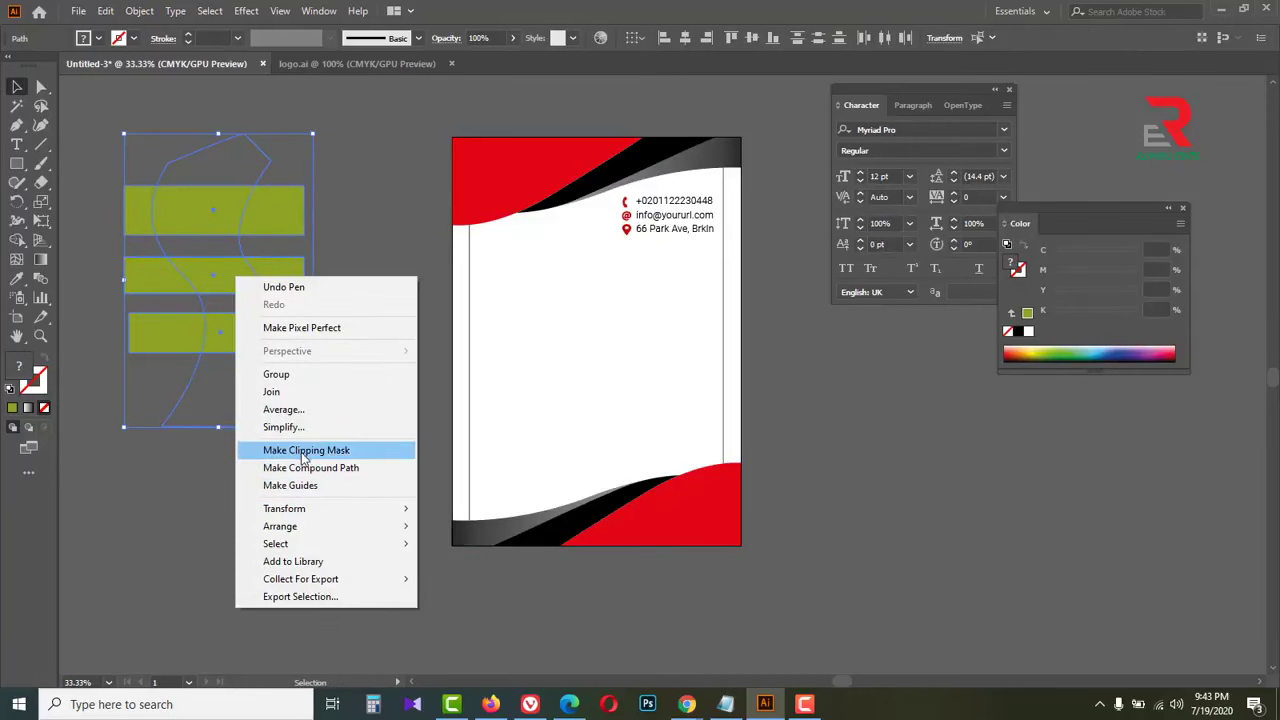
{"action": "left_click", "coordinate": [336, 455]}
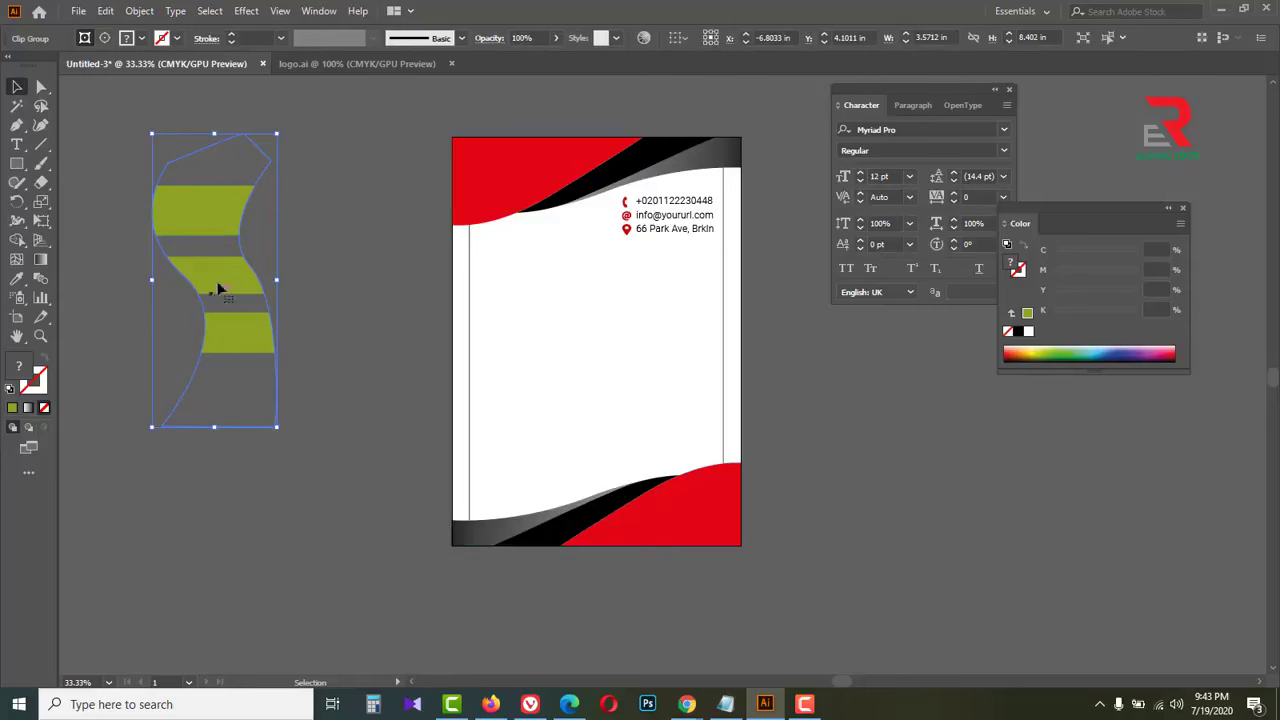
{"action": "left_click", "coordinate": [373, 265]}
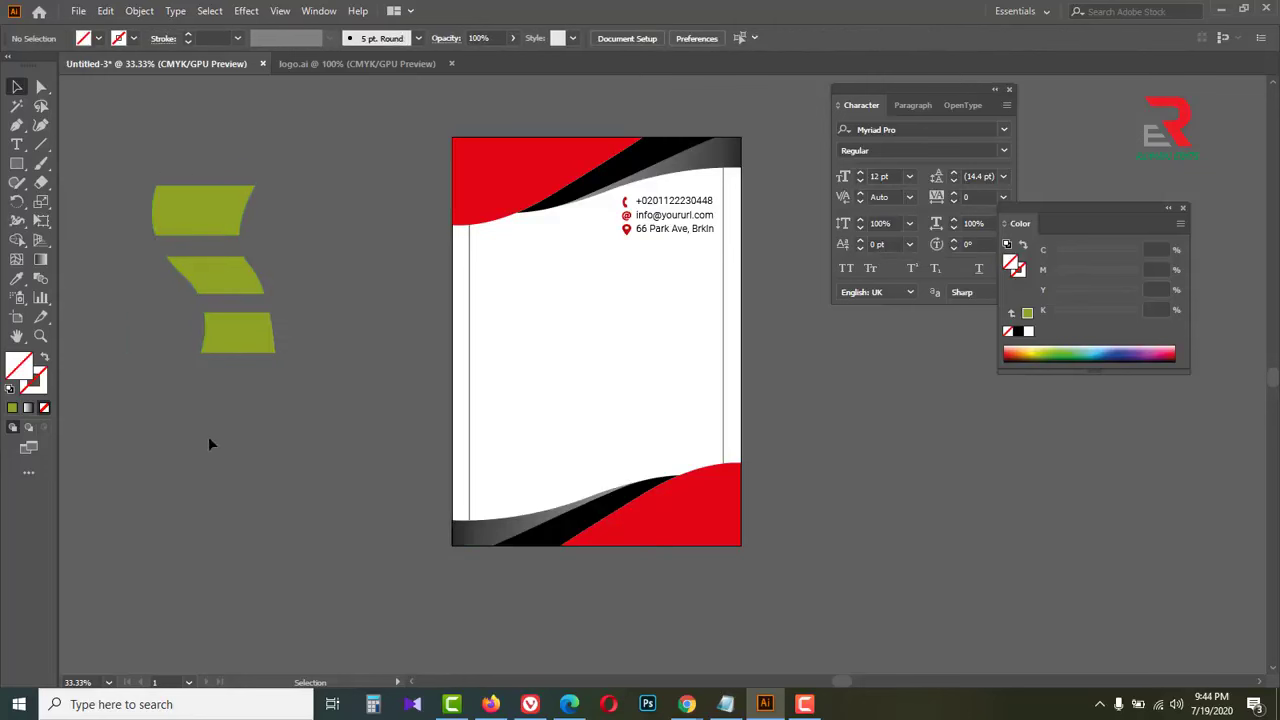
Undo the clipping mask and fill the S-shaped path with bright green, C 63.92, M 0, Y 100, K 0
{"action": "key", "text": "ctrl+z"}
{"action": "key", "text": "ctrl+z"}
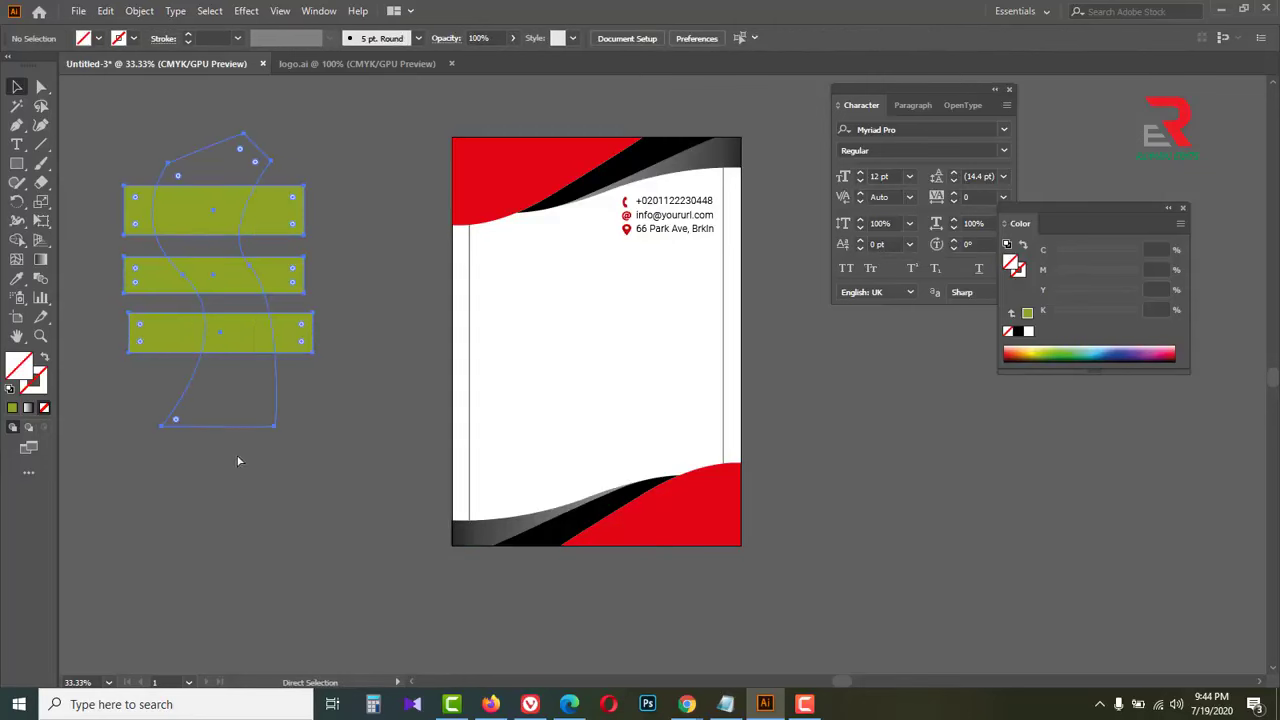
{"action": "left_click", "coordinate": [300, 470]}
{"action": "left_click", "coordinate": [163, 395]}
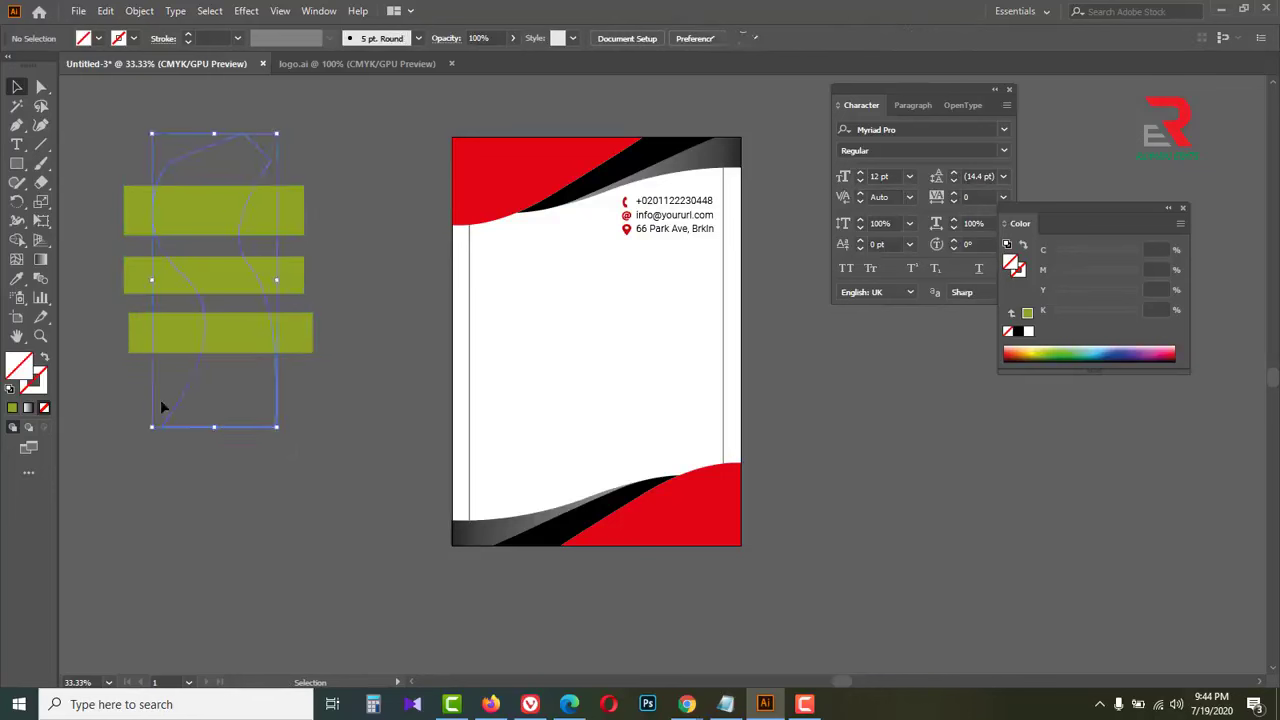
{"action": "left_click", "coordinate": [1066, 349]}
Send the green S-shaped path to the back, behind the three rectangles, and deselect it
{"action": "right_click", "coordinate": [244, 349]}
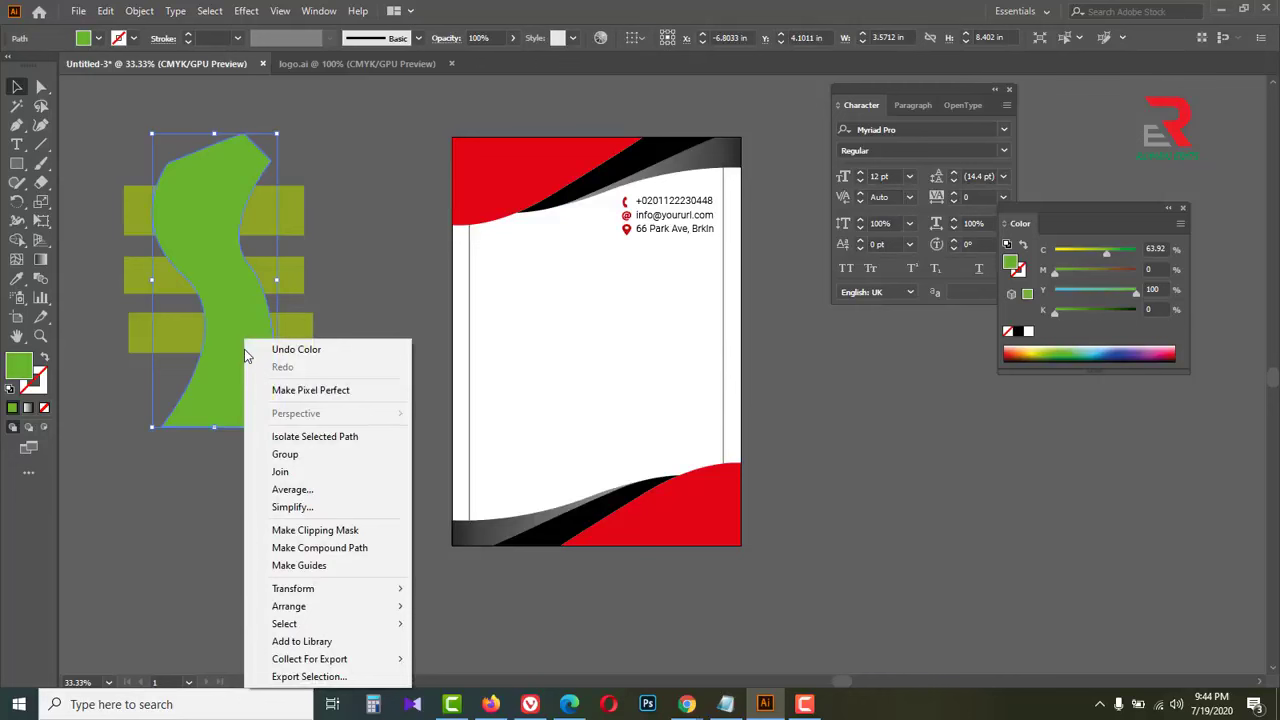
{"action": "mouse_move", "coordinate": [317, 607]}
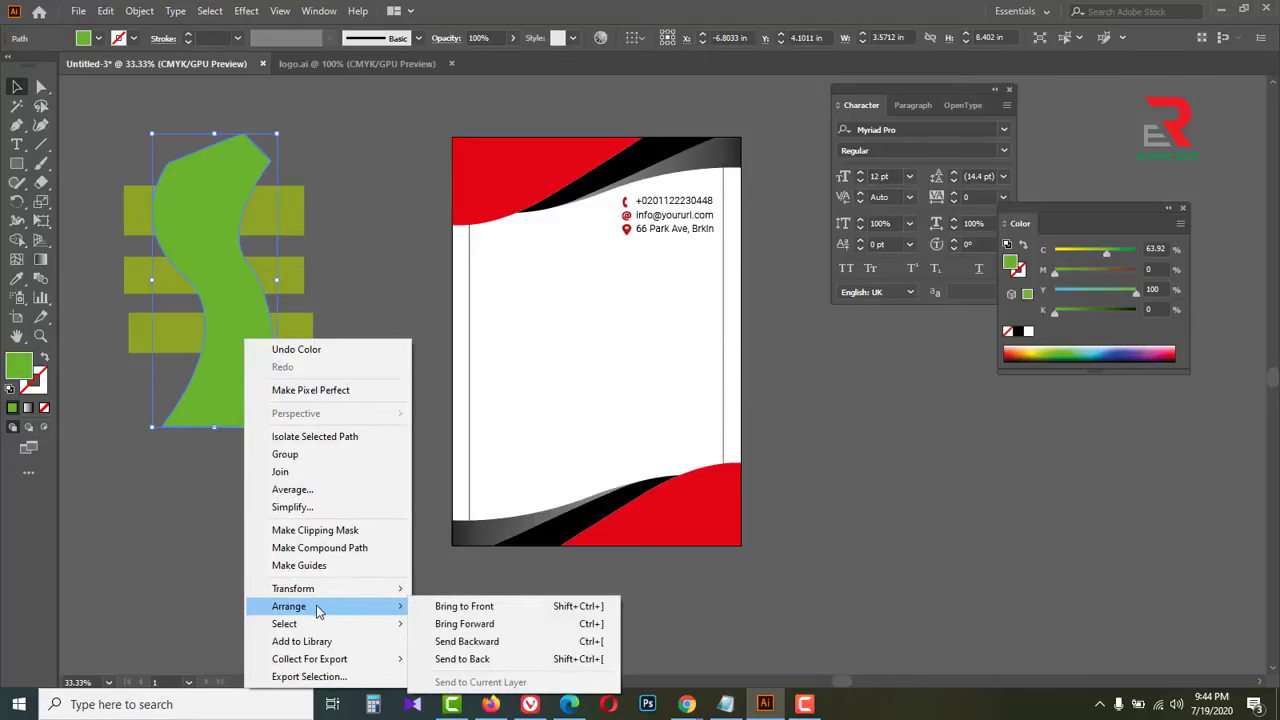
{"action": "left_click", "coordinate": [455, 662]}
{"action": "left_click", "coordinate": [300, 418]}
Try a clipping mask on the rectangles and the S-shaped path while the path lies at the back, then undo it
{"action": "left_click_drag", "start_coordinate": [298, 414], "coordinate": [128, 176]}
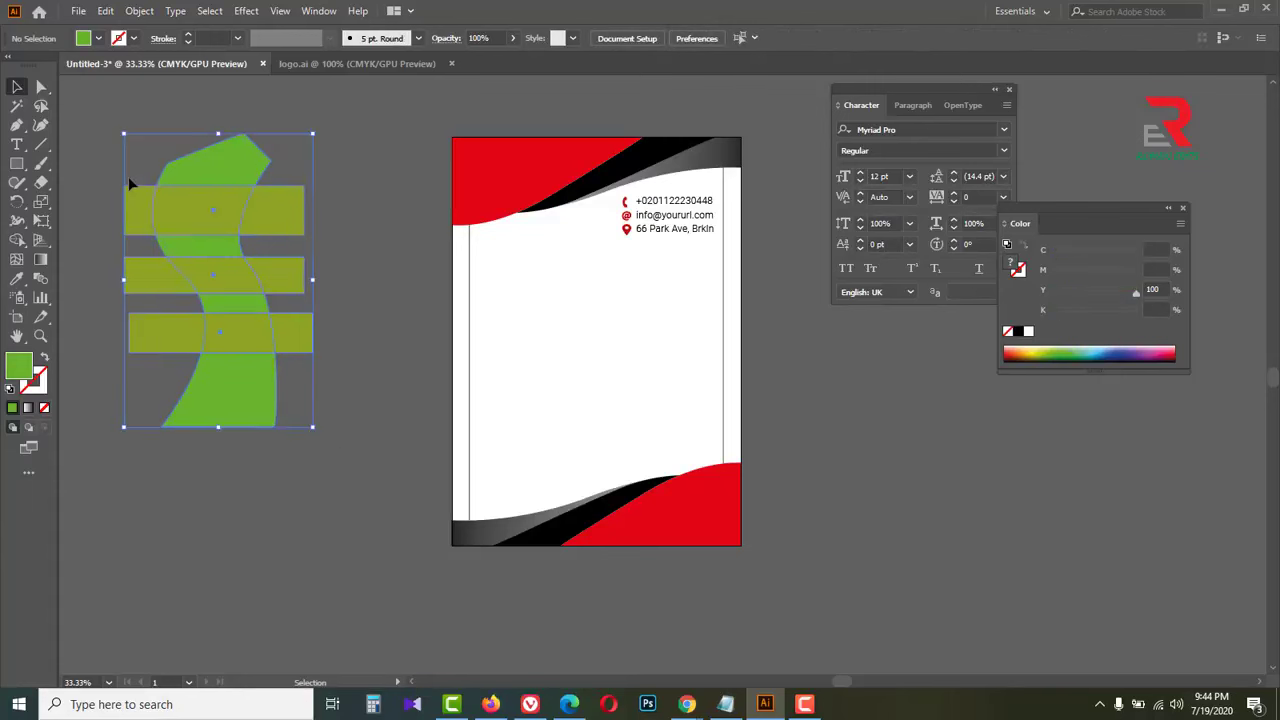
{"action": "right_click", "coordinate": [163, 227]}
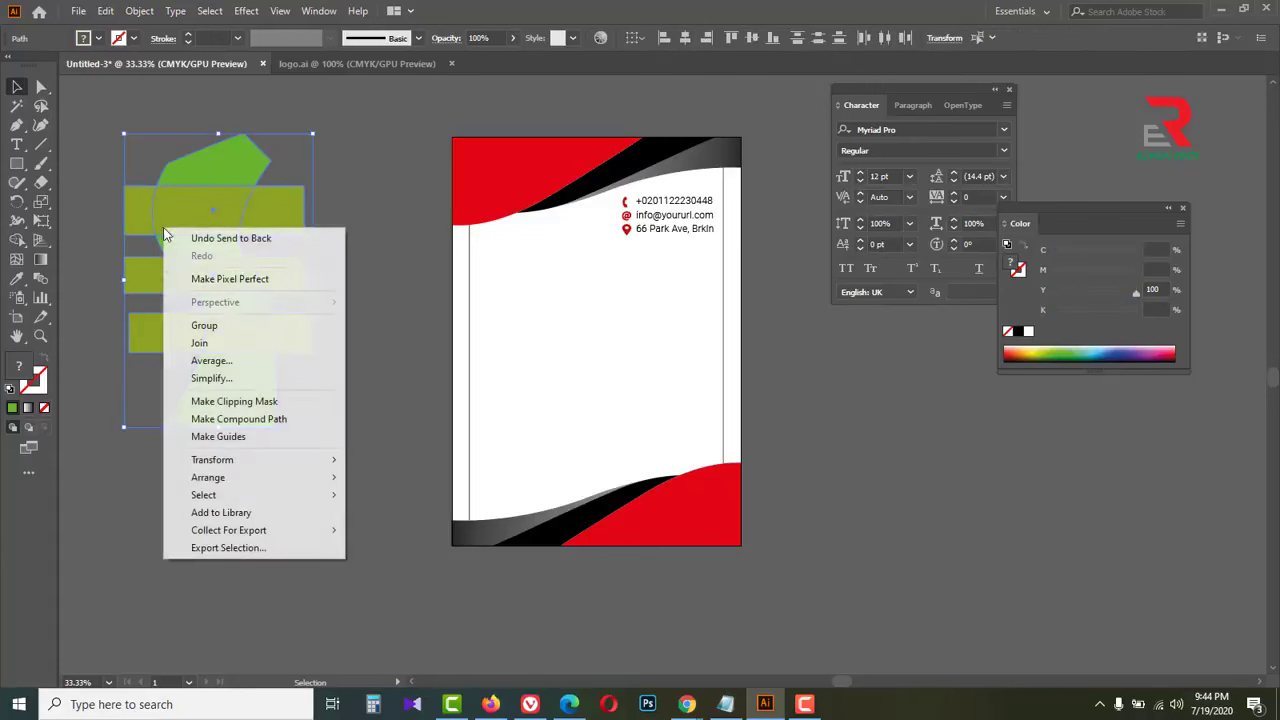
{"action": "left_click", "coordinate": [228, 403]}
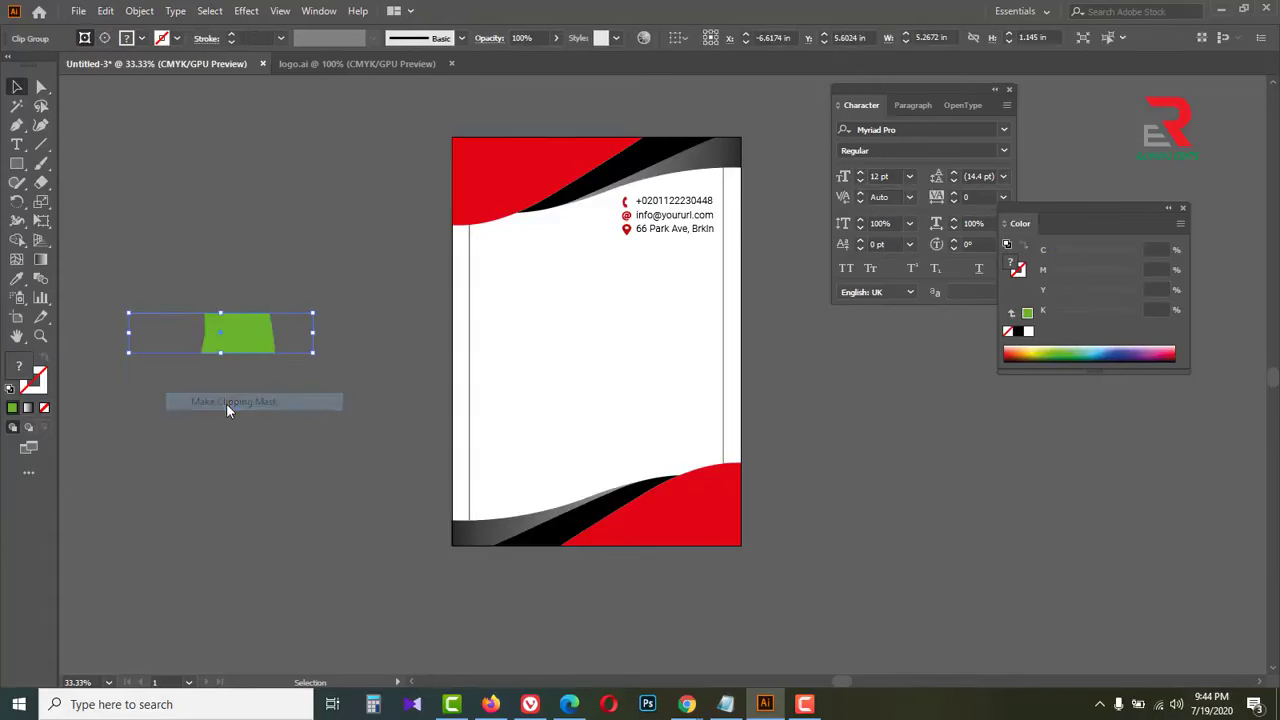
{"action": "left_click", "coordinate": [244, 460]}
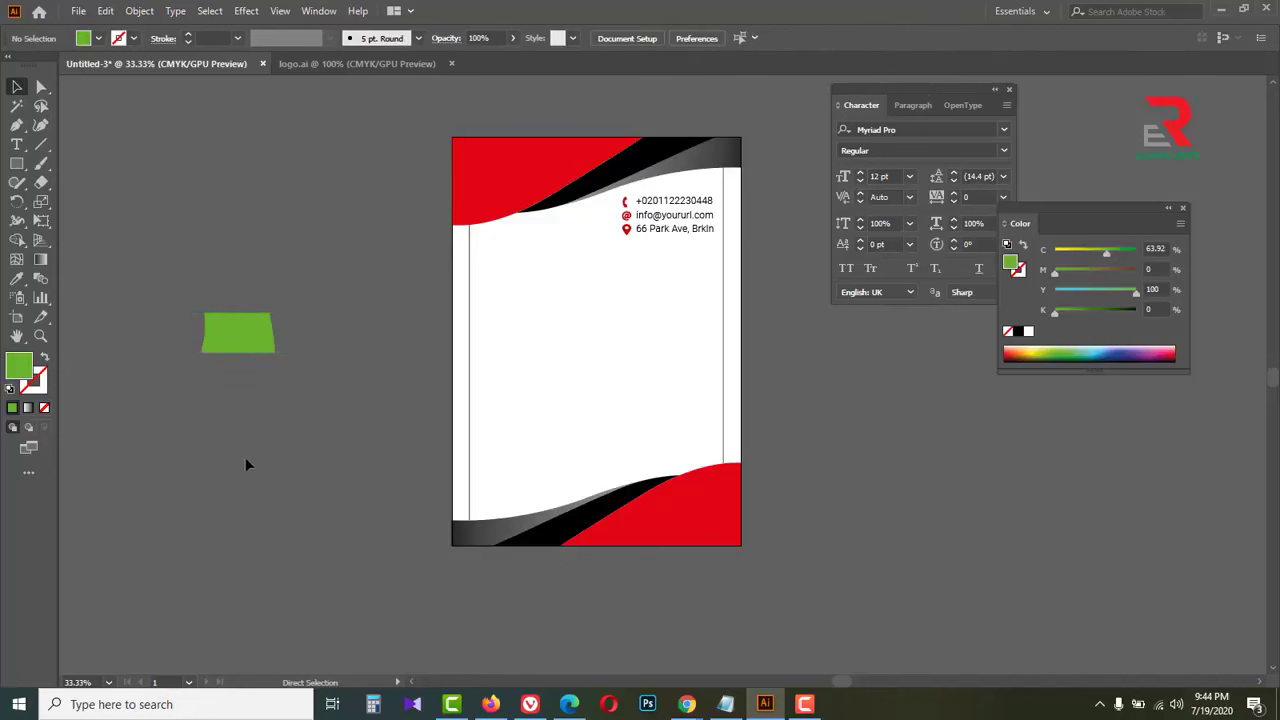
{"action": "key", "text": "ctrl+z"}
Bring the green S-shaped path to the front of the three rectangles and deselect it
{"action": "left_click", "coordinate": [240, 437]}
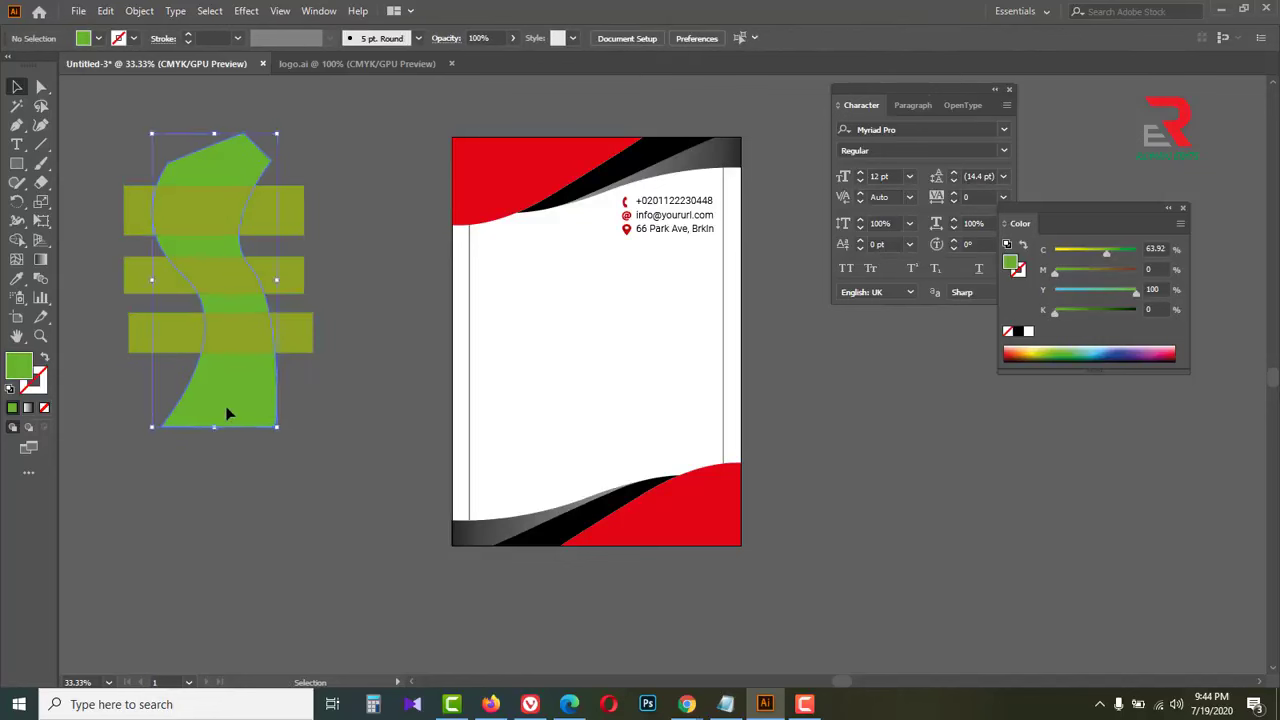
{"action": "right_click", "coordinate": [228, 410]}
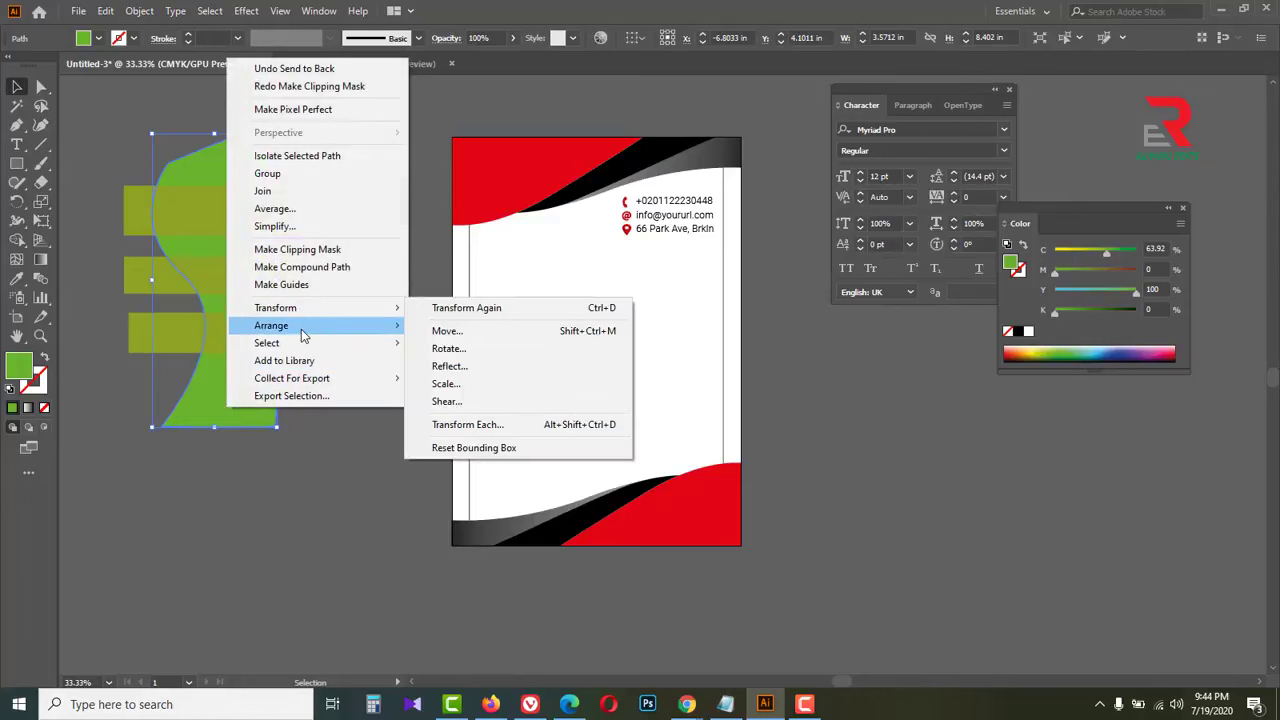
{"action": "mouse_move", "coordinate": [300, 328]}
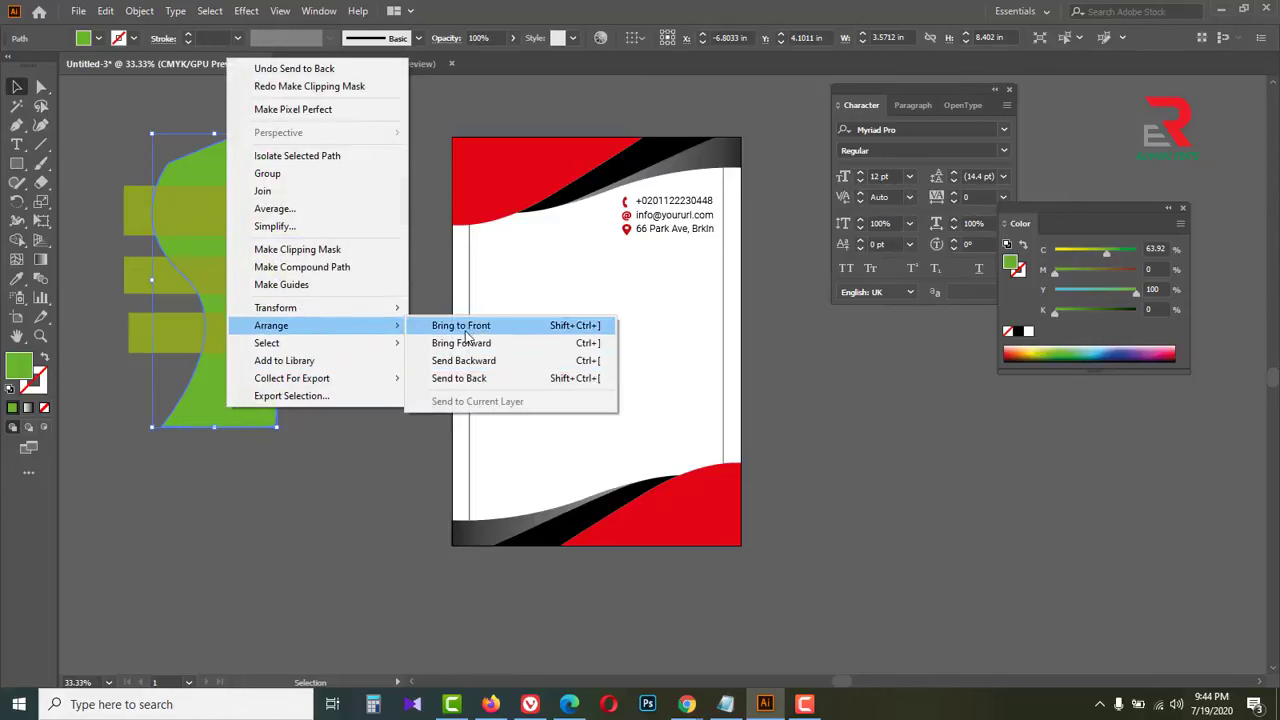
{"action": "left_click", "coordinate": [460, 330]}
{"action": "left_click", "coordinate": [327, 483]}
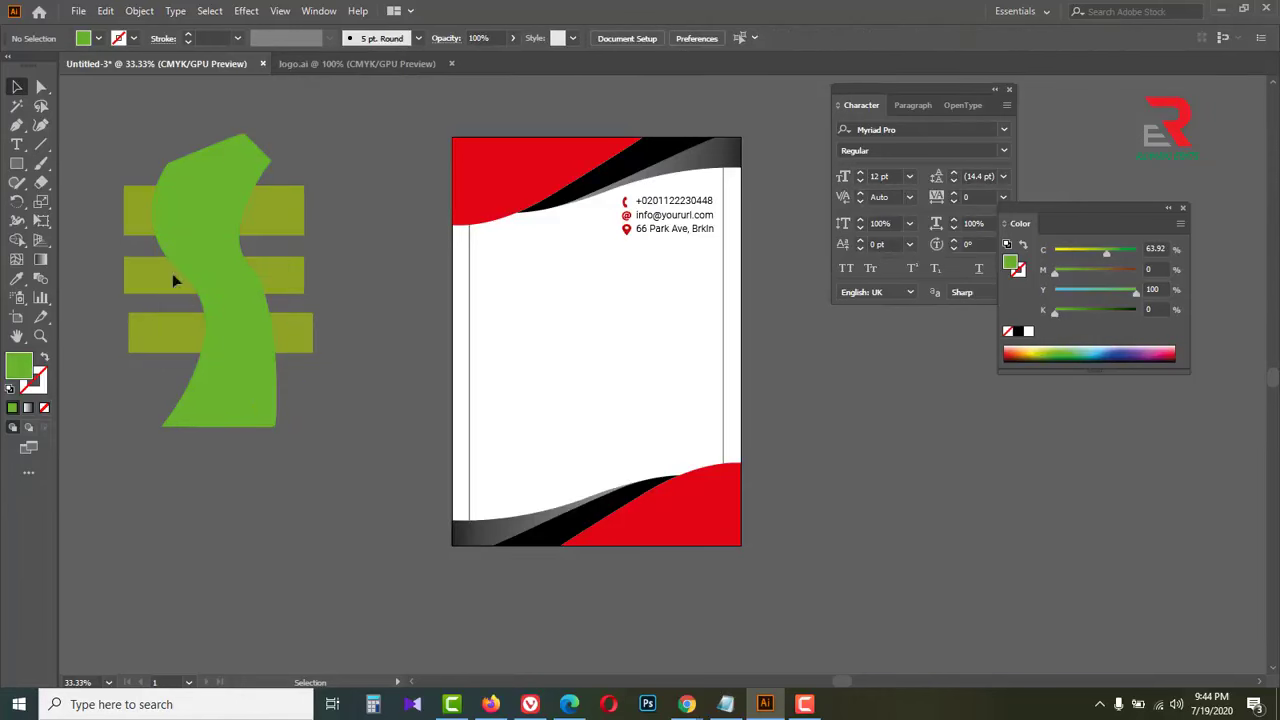
Clip the three rectangles with the frontmost S-shaped path, then delete the whole clipped group
{"action": "key", "text": "ctrl+a"}
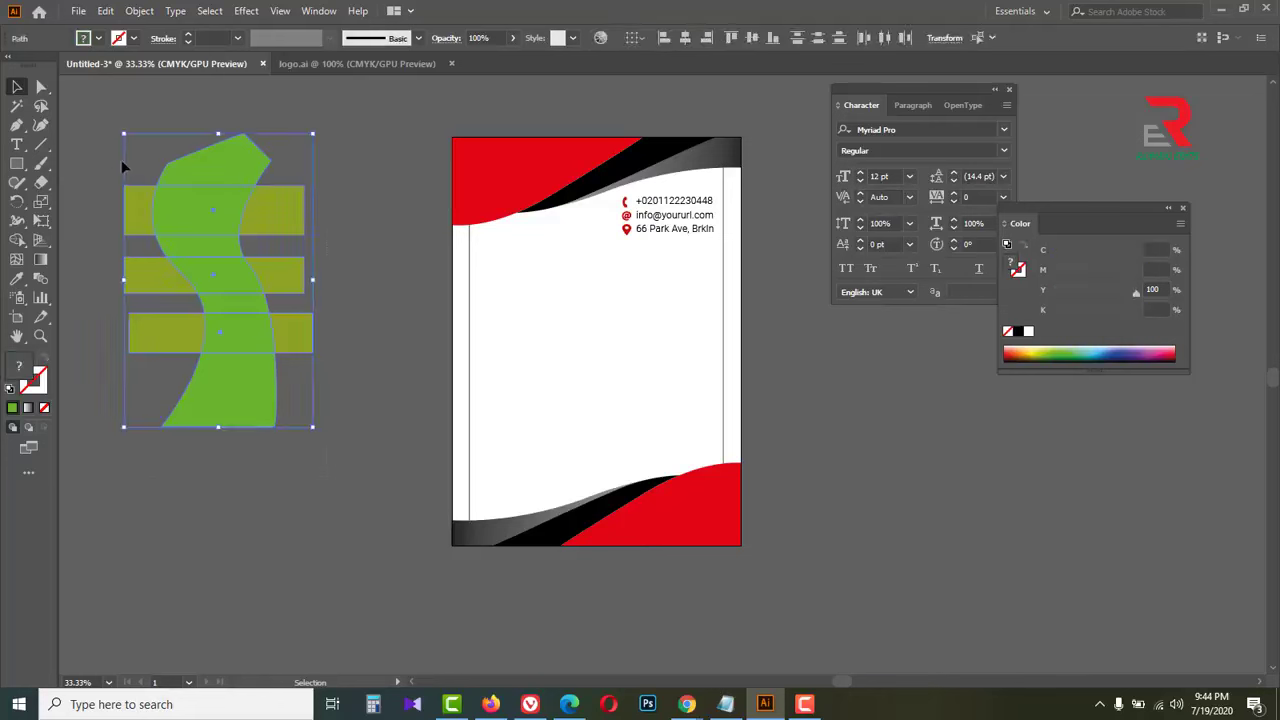
{"action": "right_click", "coordinate": [212, 215]}
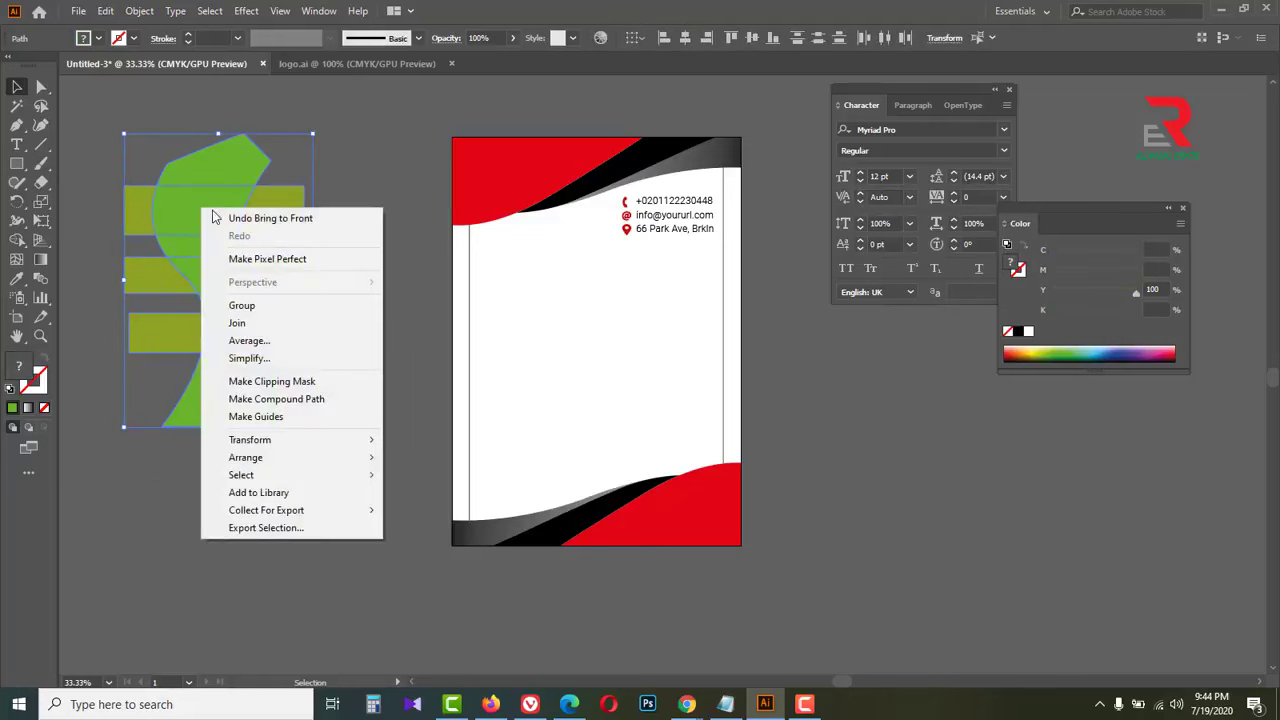
{"action": "left_click", "coordinate": [256, 381]}
{"action": "left_click", "coordinate": [321, 435]}
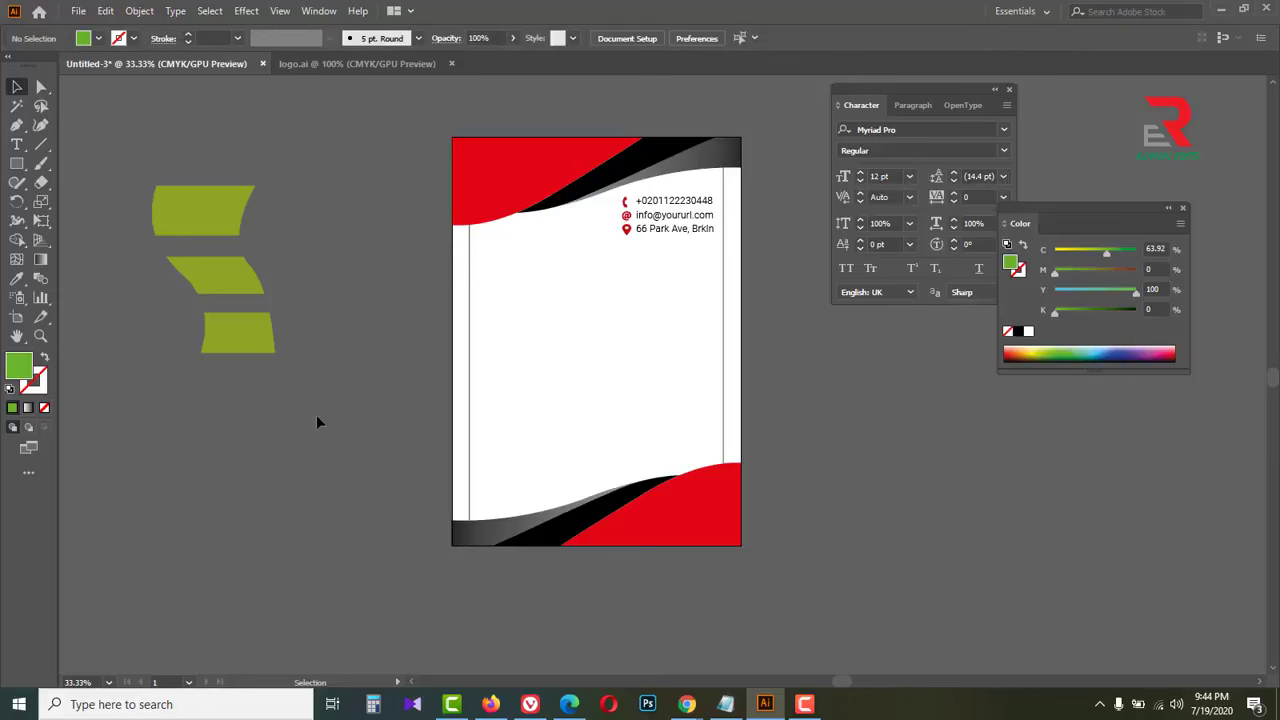
{"action": "left_click", "coordinate": [174, 183]}
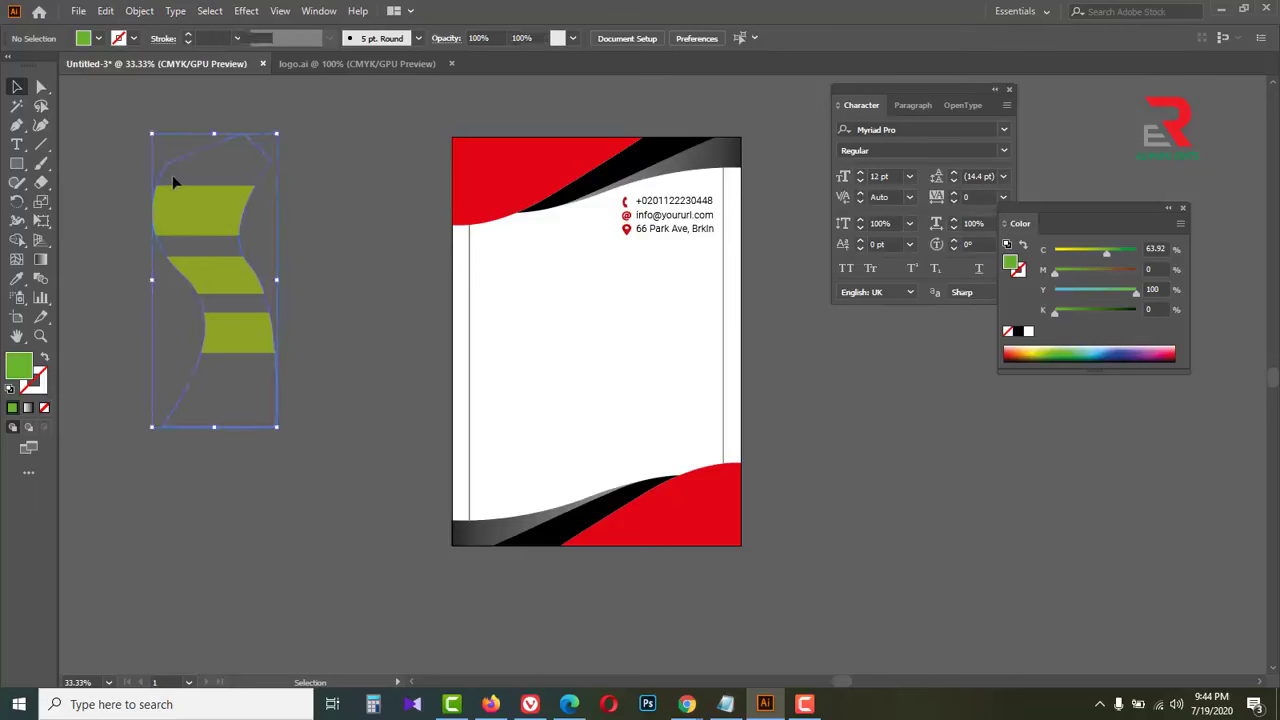
{"action": "key", "text": "Delete"}
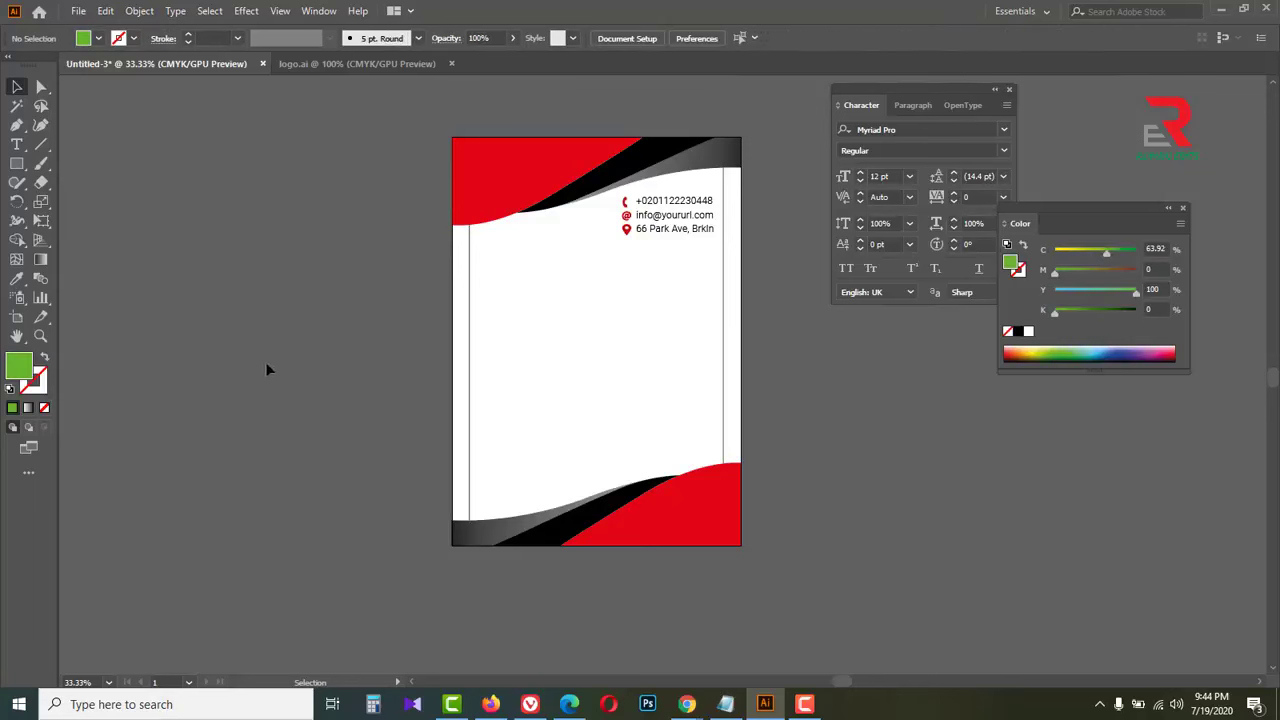
Send the clipped header and footer artwork to the back, behind the logo and contact details, then deselect
{"action": "left_click_drag", "start_coordinate": [266, 370], "coordinate": [236, 371]}
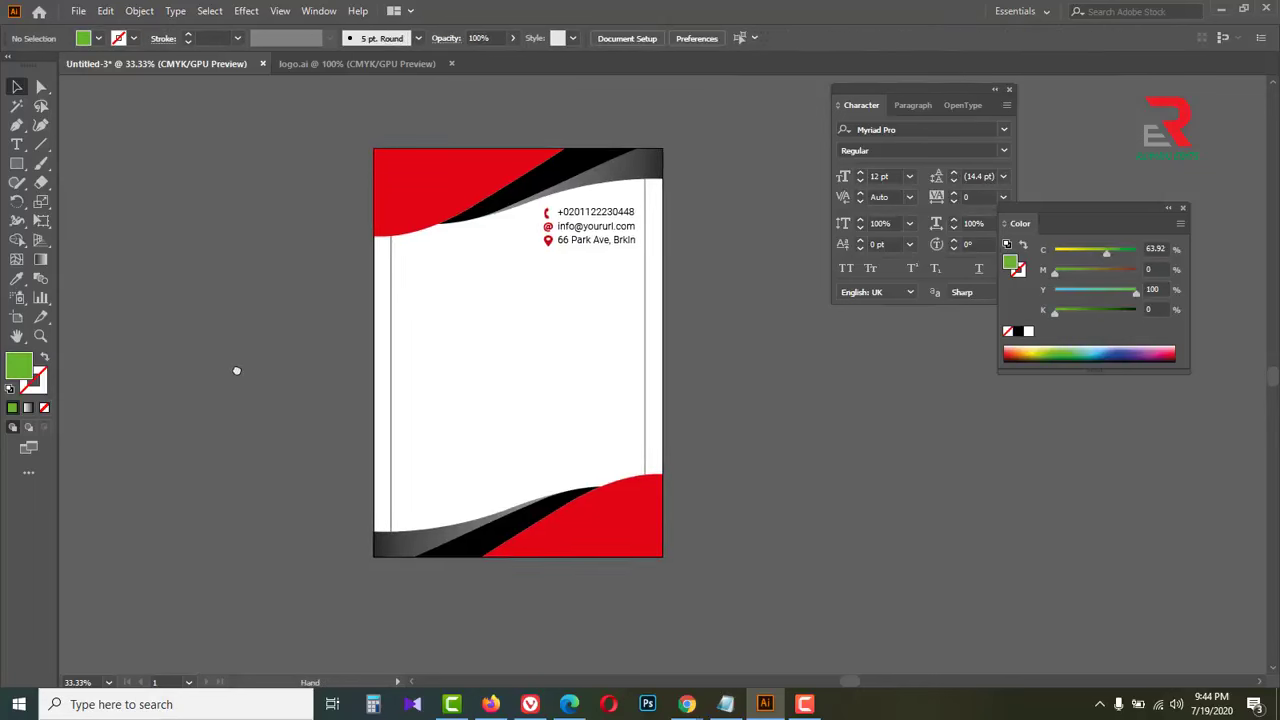
{"action": "left_click", "coordinate": [452, 187]}
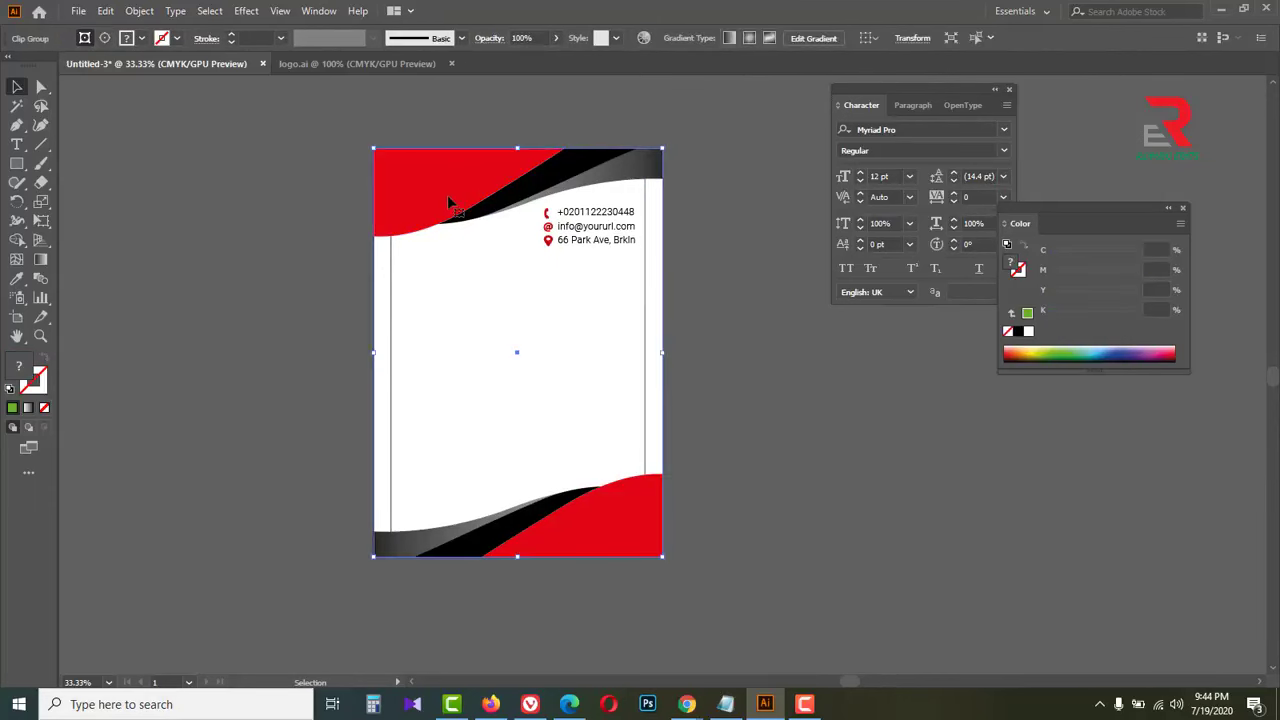
{"action": "right_click", "coordinate": [417, 193]}
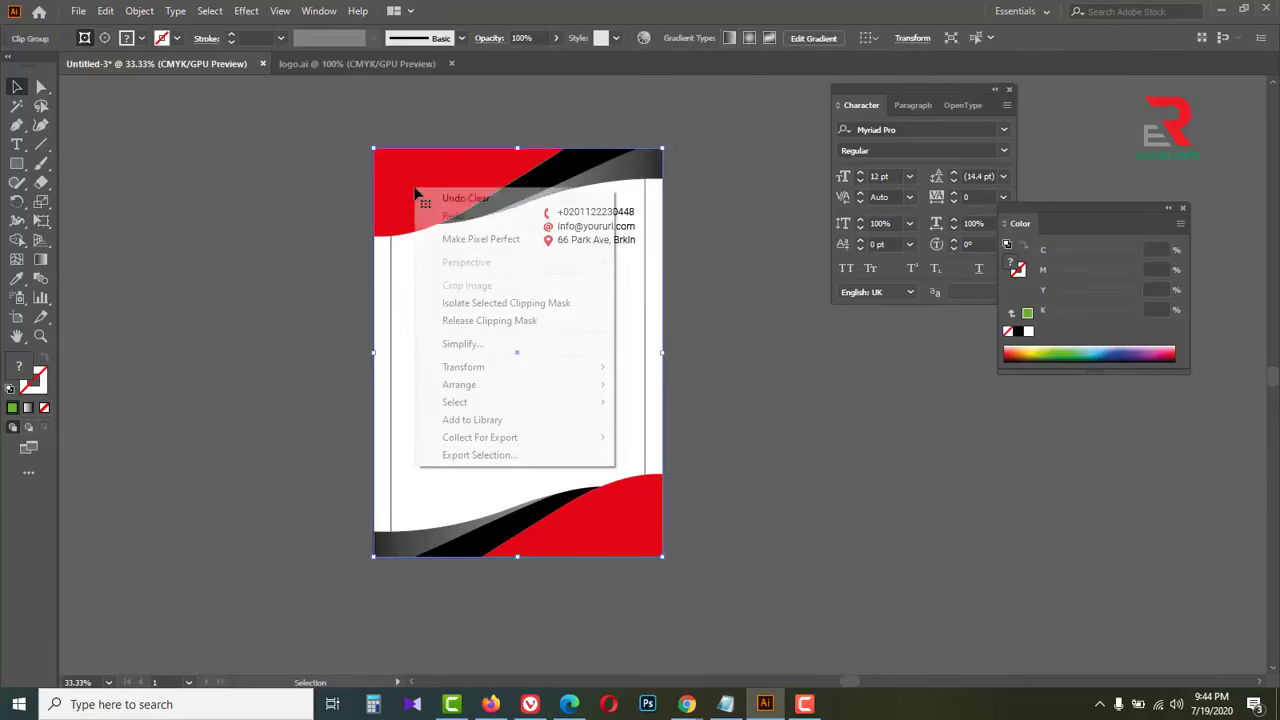
{"action": "mouse_move", "coordinate": [491, 387]}
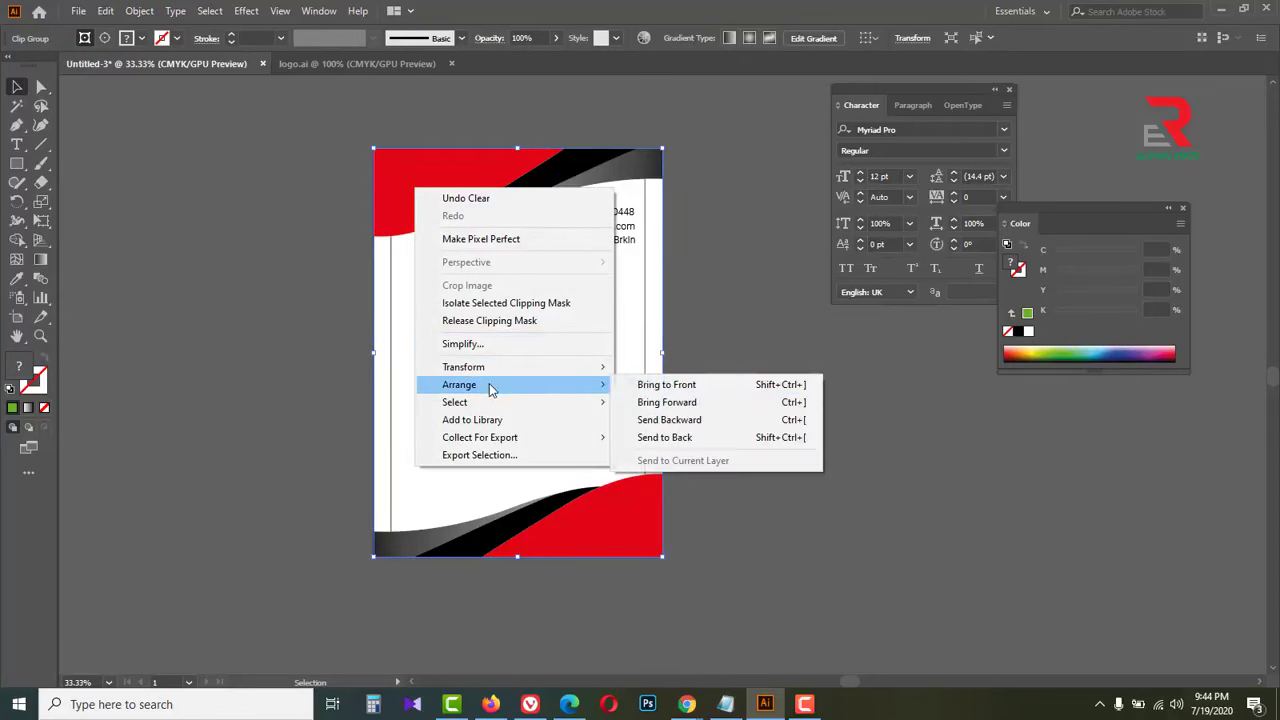
{"action": "left_click", "coordinate": [690, 438]}
{"action": "left_click", "coordinate": [720, 375]}
Add a point text reading "Regard" in the empty area above the footer, near the page's left margin
{"action": "key", "text": "p"}
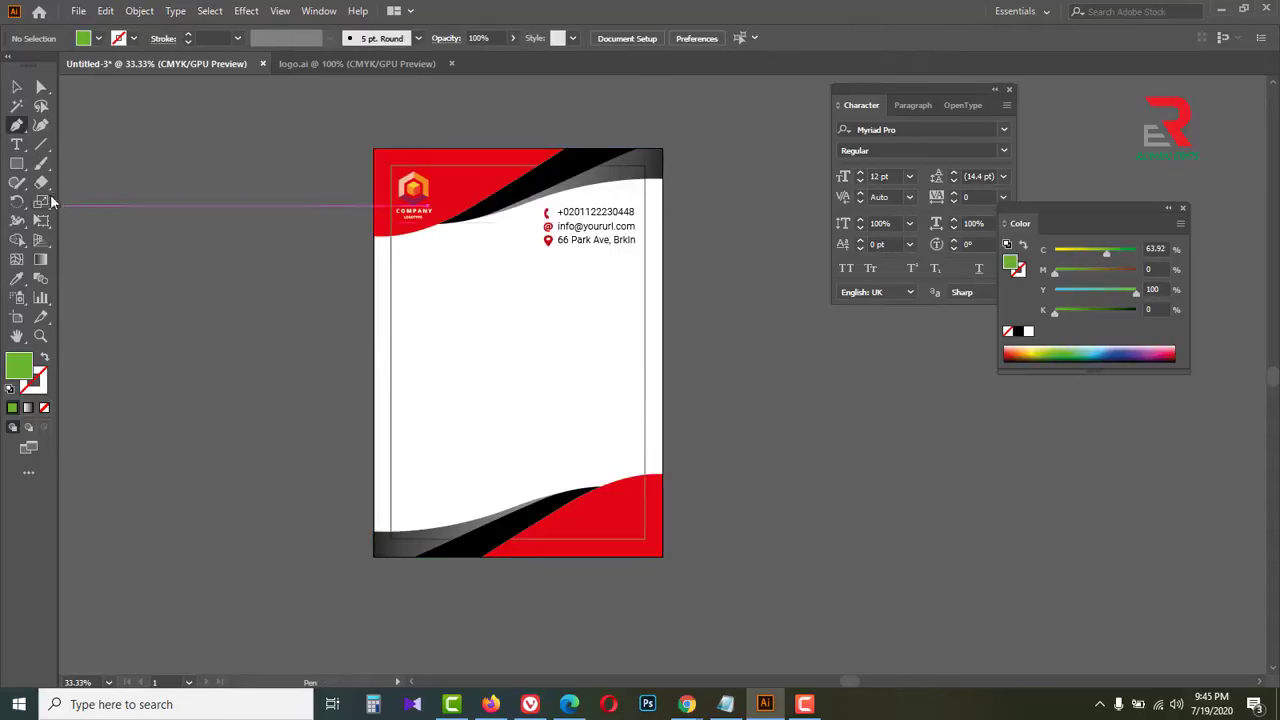
{"action": "left_click_drag", "start_coordinate": [16, 144], "coordinate": [95, 148]}
{"action": "left_click", "coordinate": [494, 503], "text": "ctrl"}
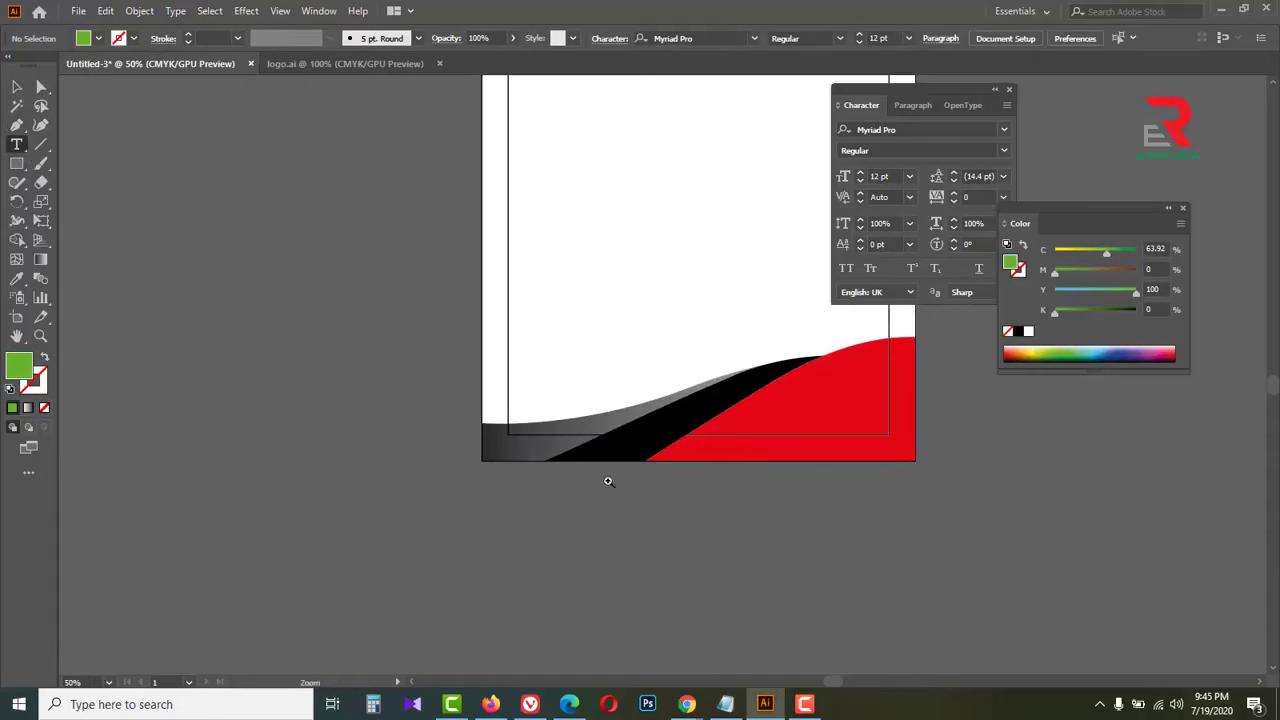
{"action": "left_click", "coordinate": [628, 351], "text": "ctrl"}
{"action": "left_click_drag", "start_coordinate": [754, 380], "coordinate": [460, 443]}
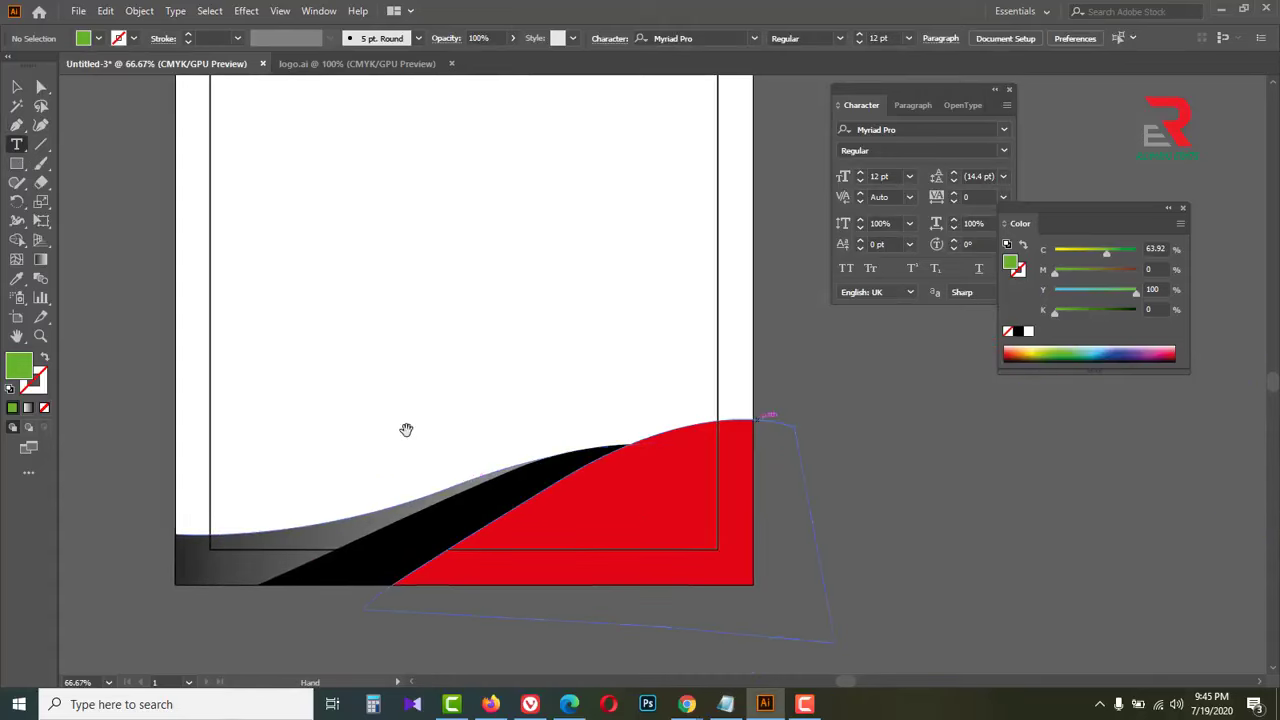
{"action": "left_click", "coordinate": [268, 371]}
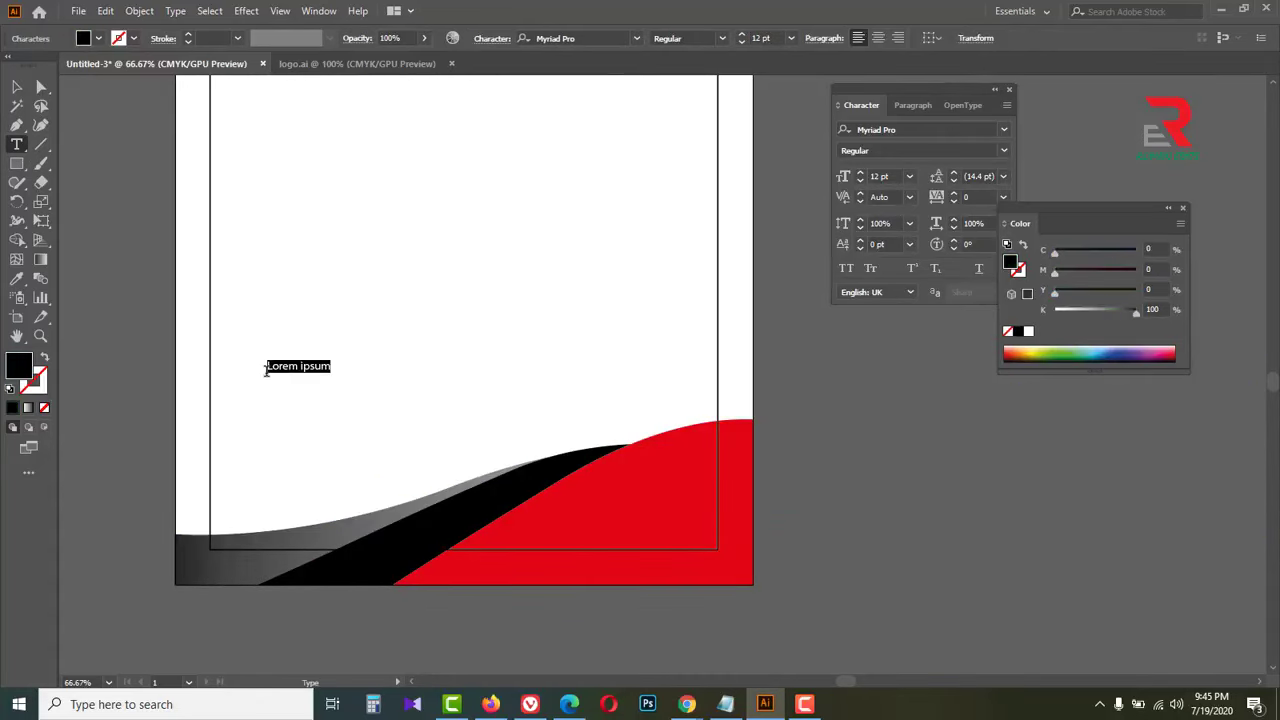
{"action": "key", "text": "BackSpace"}
{"action": "left_click", "coordinate": [16, 89]}
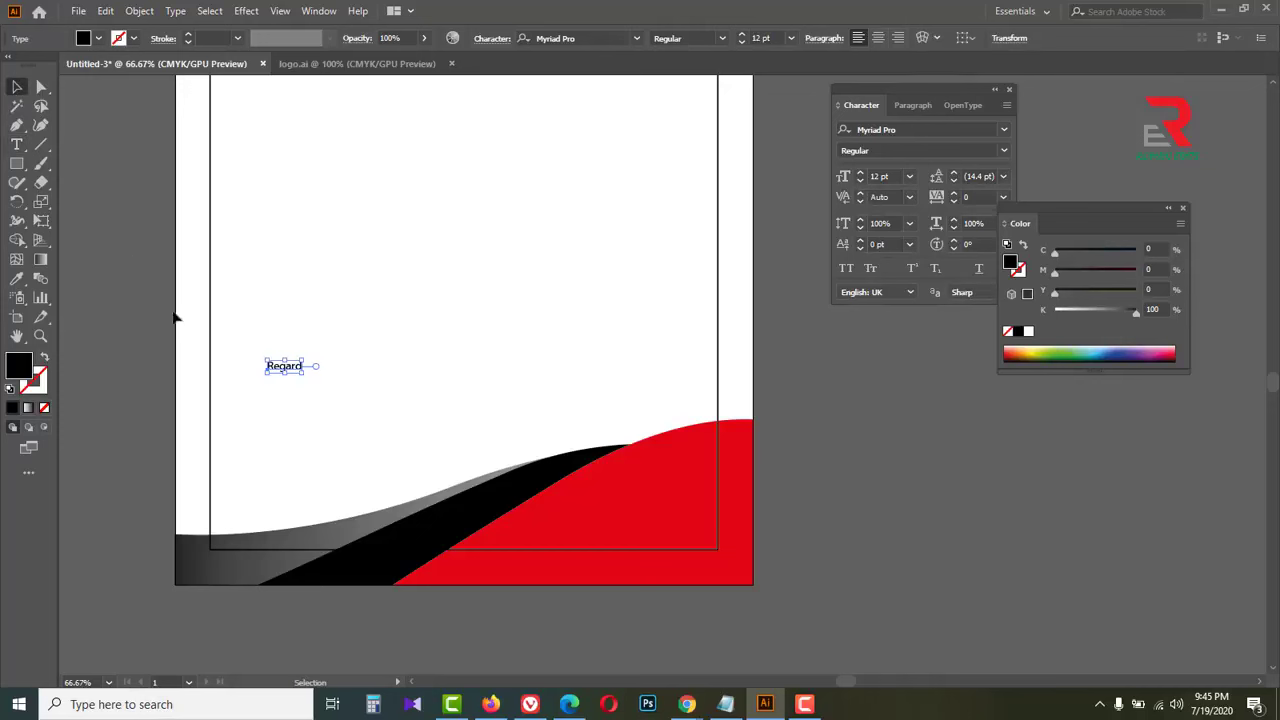
Duplicate the "Regard" text a little below the original and change the copy to "Art Director"
{"action": "left_click_drag", "start_coordinate": [277, 371], "coordinate": [277, 453]}
{"action": "double_click", "coordinate": [277, 453]}
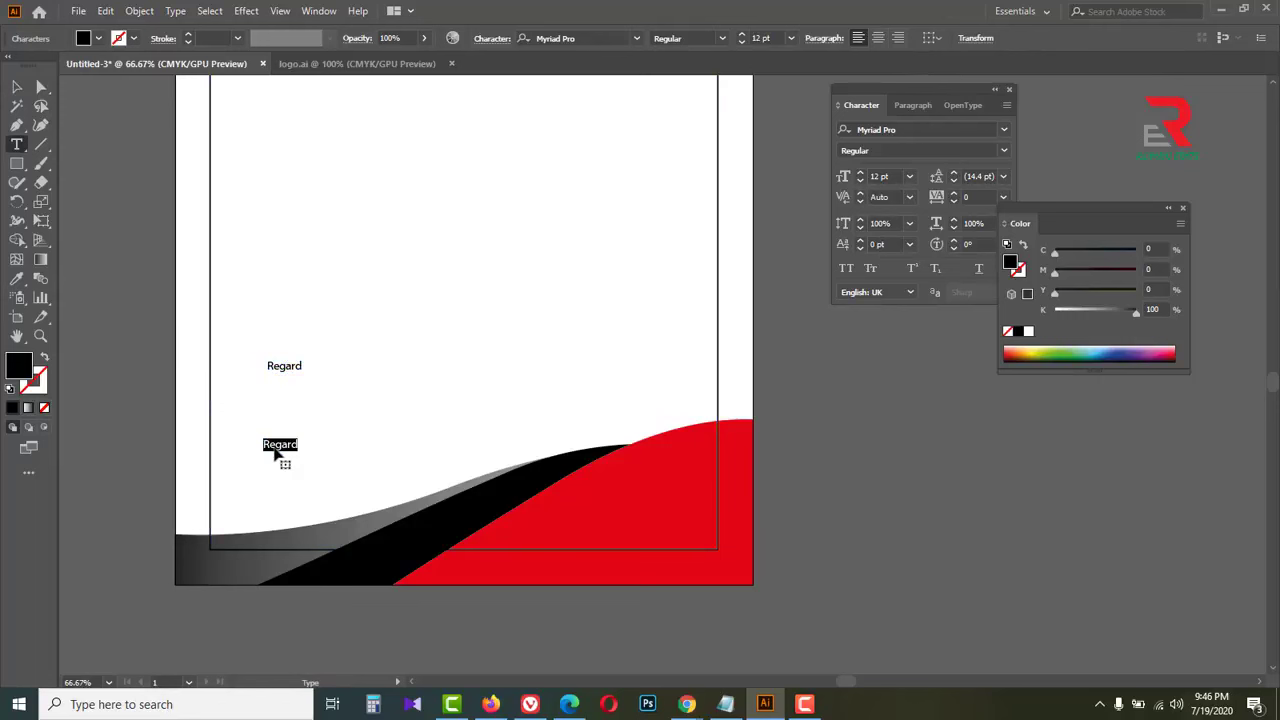
{"action": "type", "text": "art Director"}
{"action": "key", "text": "Escape"}
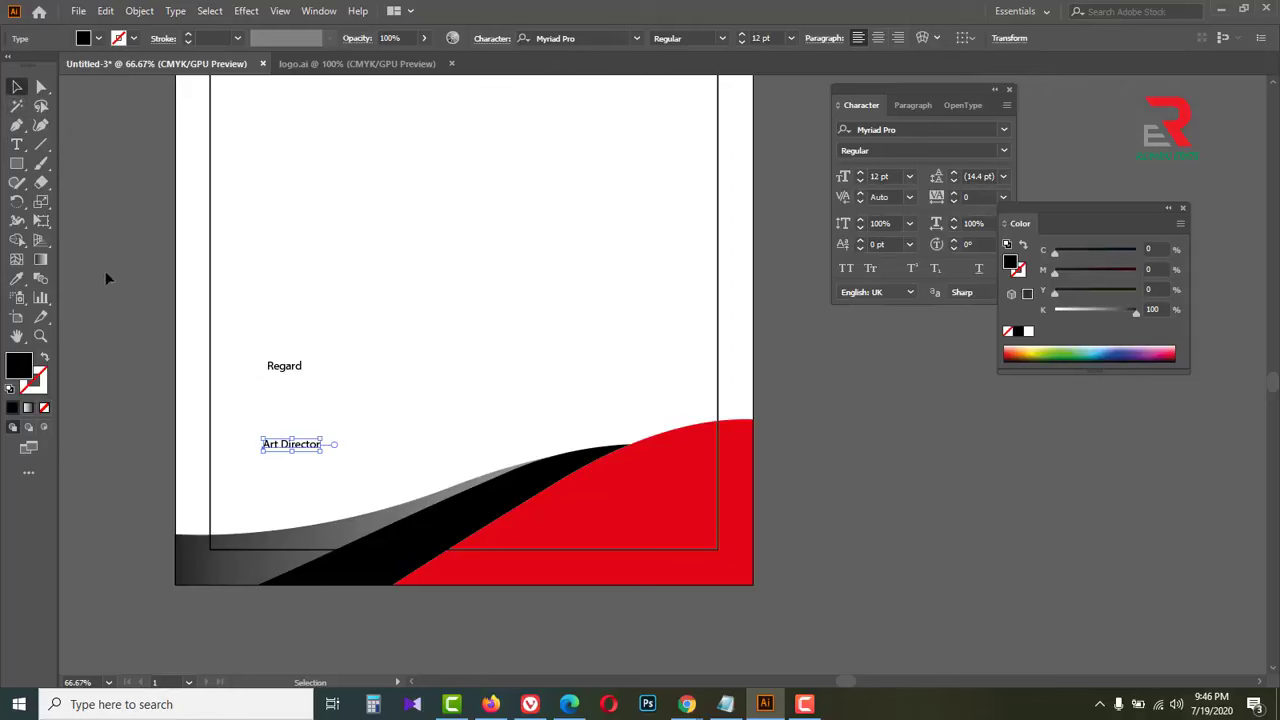
{"action": "left_click", "coordinate": [109, 285]}
Copy the handwritten signature from logo.ai into the letterhead and place it between "Regard" and "Art Director"
{"action": "left_click", "coordinate": [330, 65]}
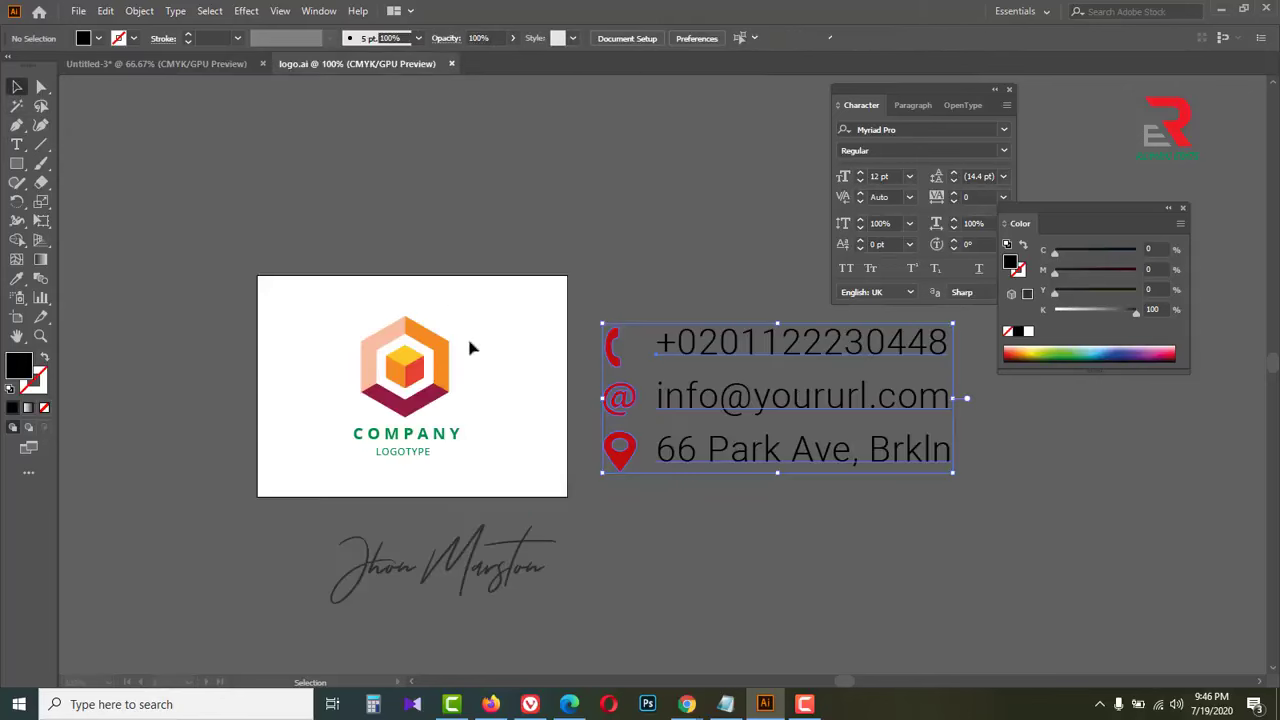
{"action": "left_click", "coordinate": [727, 590]}
{"action": "left_click_drag", "start_coordinate": [286, 539], "coordinate": [285, 542]}
{"action": "key", "text": "ctrl+c"}
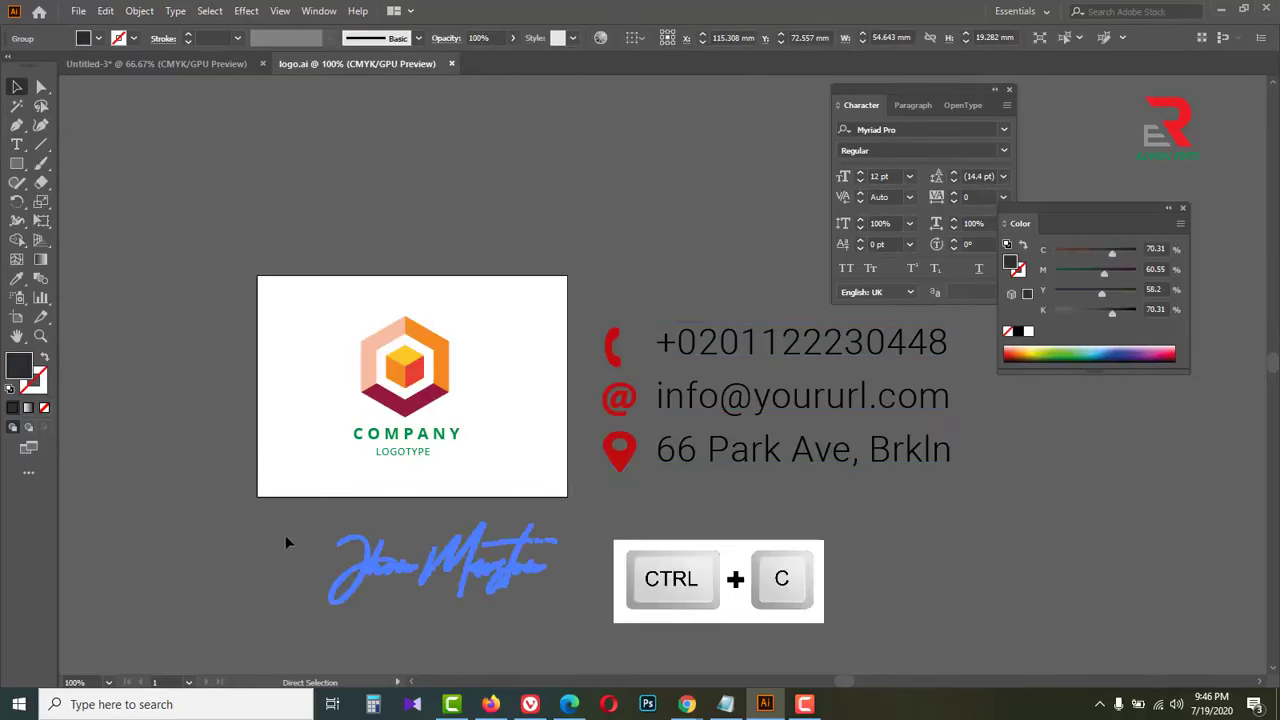
{"action": "left_click", "coordinate": [168, 65]}
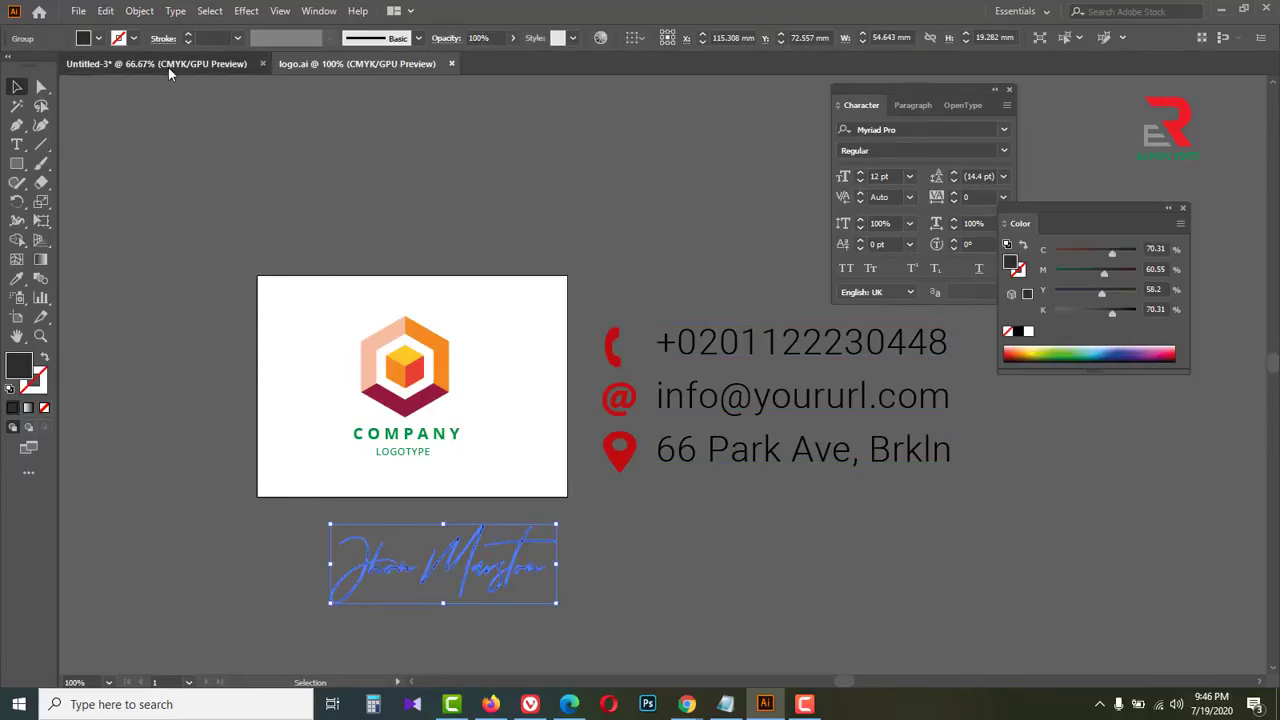
{"action": "key", "text": "ctrl+v"}
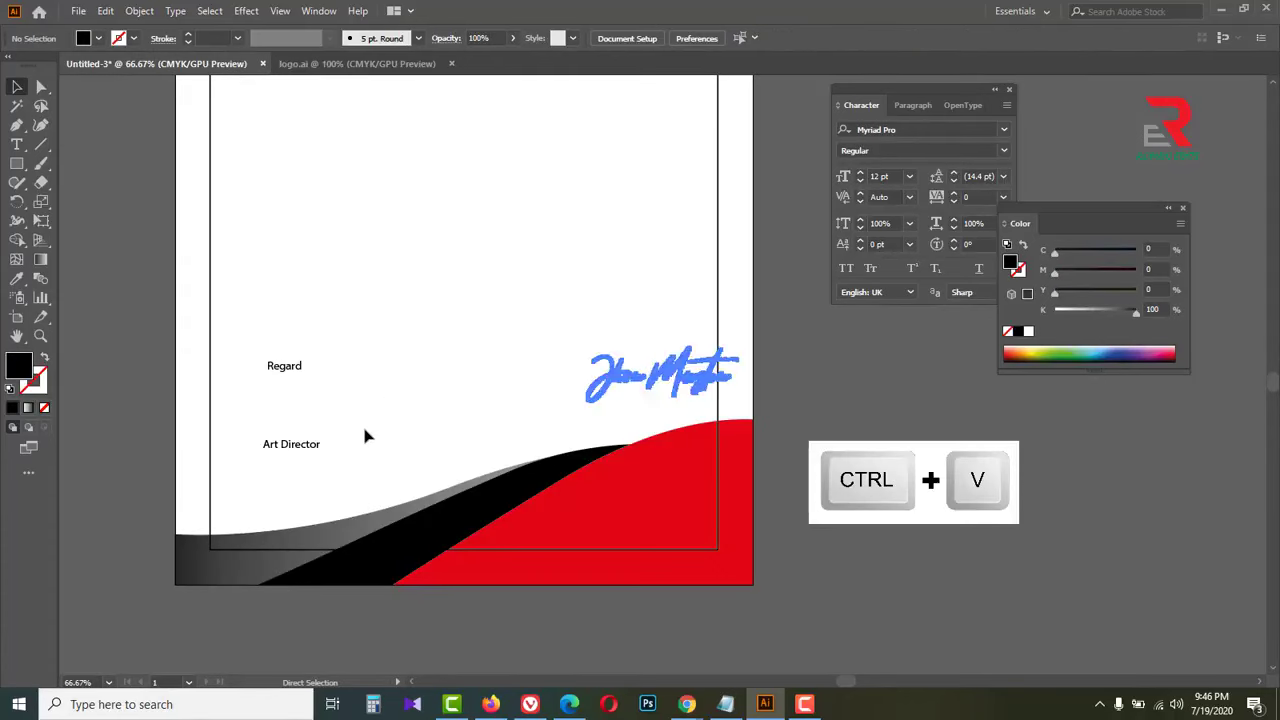
{"action": "mouse_move", "coordinate": [638, 390]}
{"action": "left_mouse_down"}
{"action": "mouse_move", "coordinate": [630, 380]}
{"action": "mouse_move", "coordinate": [268, 412]}
{"action": "left_mouse_up"}
{"action": "left_click", "coordinate": [523, 351]}
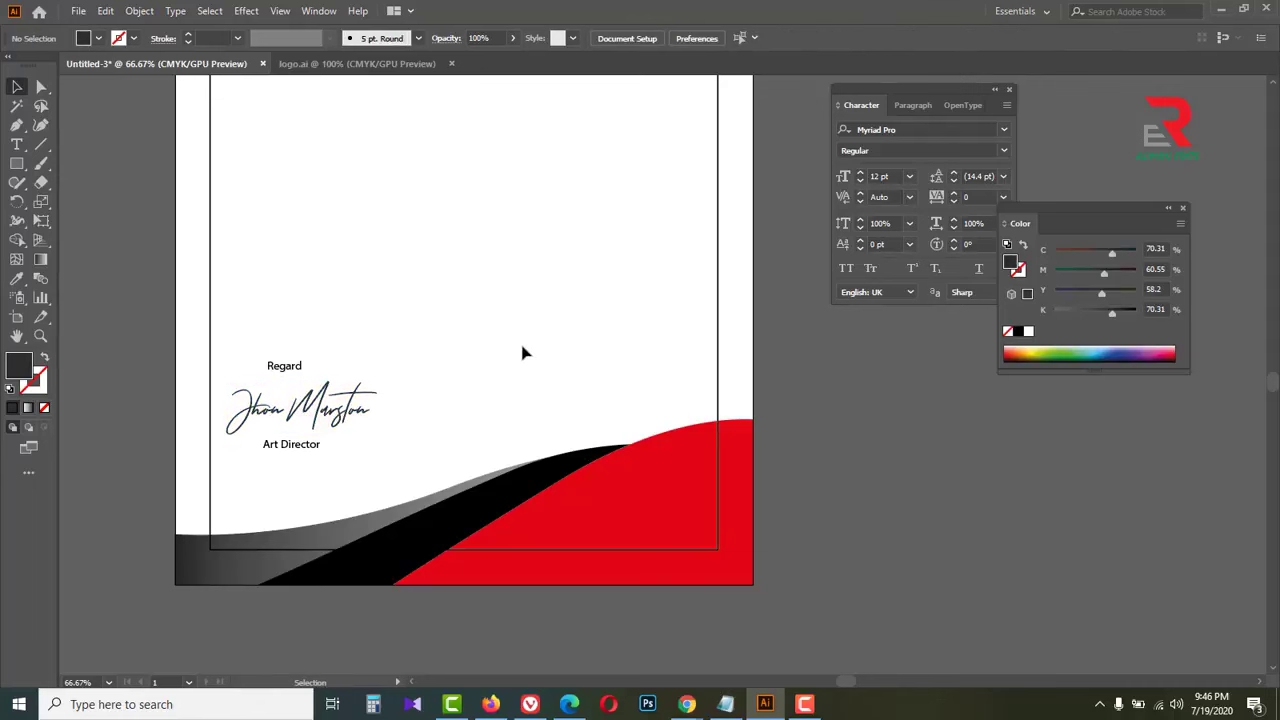
Move "Regard", the signature and "Art Director" together slightly down towards the footer, then deselect them
{"action": "left_click", "coordinate": [520, 326], "text": "ctrl+alt"}
{"action": "left_click_drag", "start_coordinate": [703, 323], "coordinate": [589, 412]}
{"action": "left_click_drag", "start_coordinate": [486, 442], "coordinate": [322, 586]}
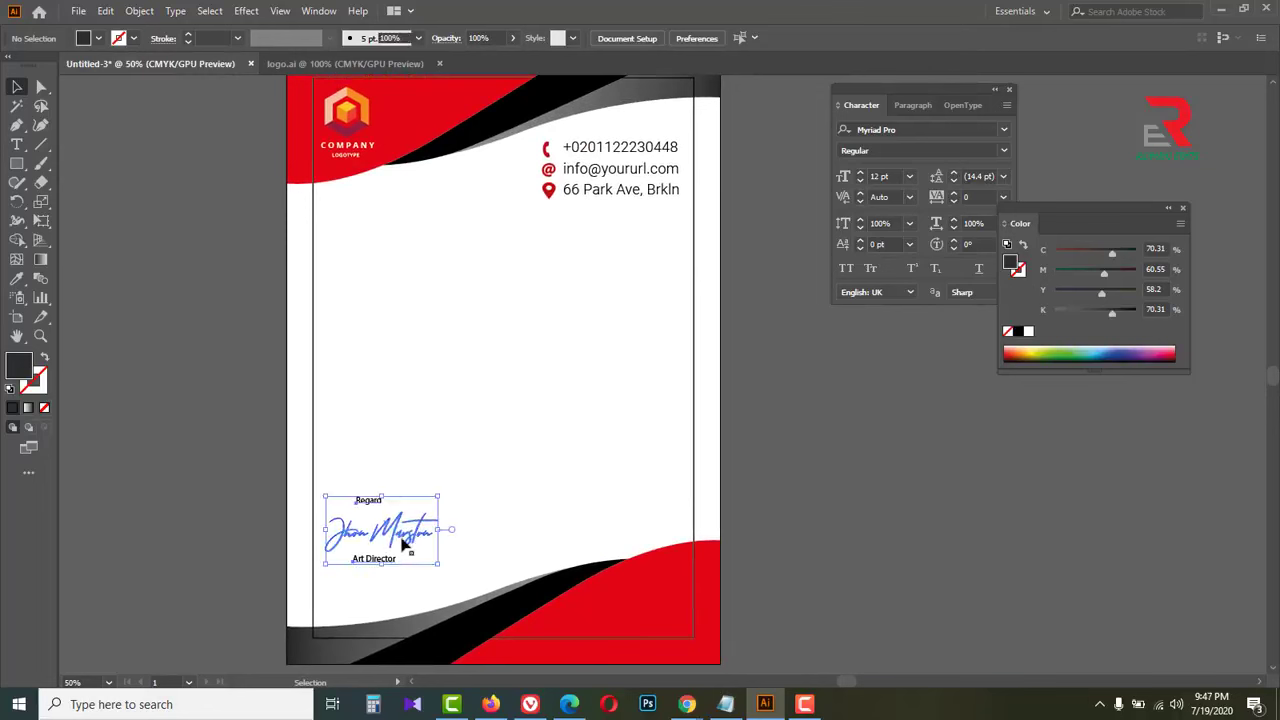
{"action": "left_click_drag", "start_coordinate": [405, 540], "coordinate": [406, 564]}
{"action": "left_click", "coordinate": [253, 460]}
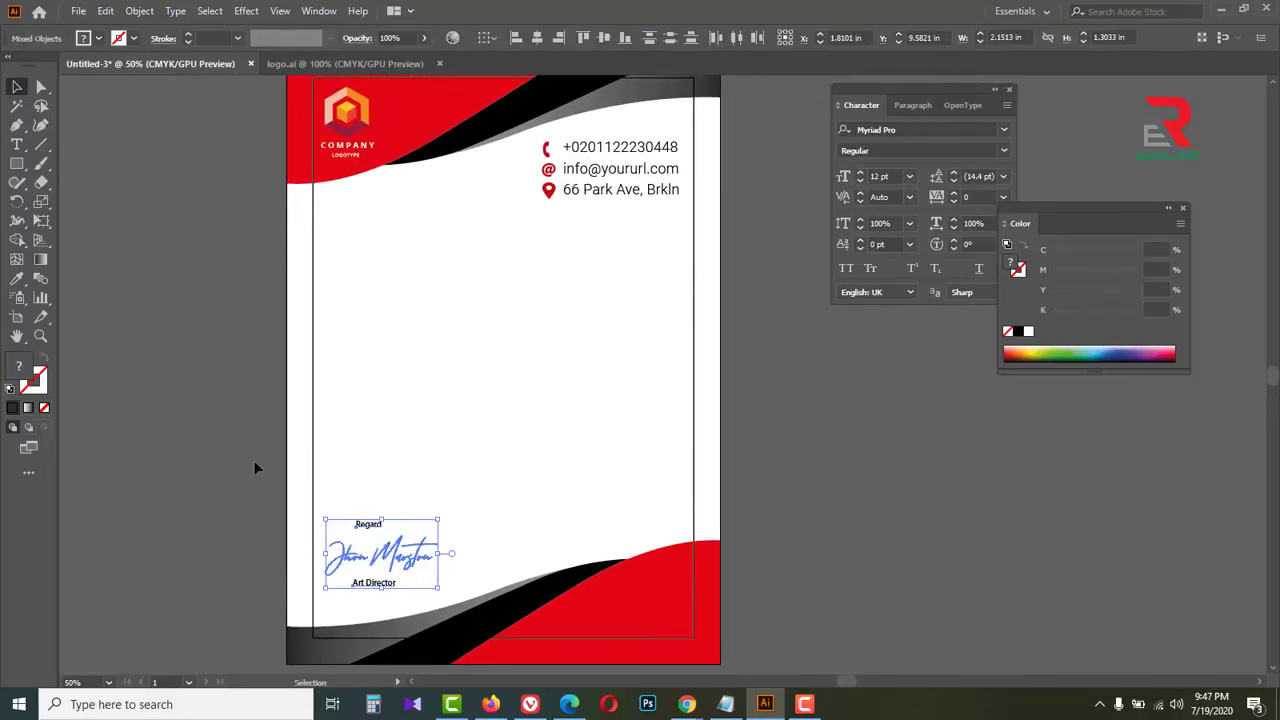
Add a point text reading "HEADLINE" below the header, near the left margin
{"action": "left_click", "coordinate": [17, 146]}
{"action": "left_click", "coordinate": [342, 258]}
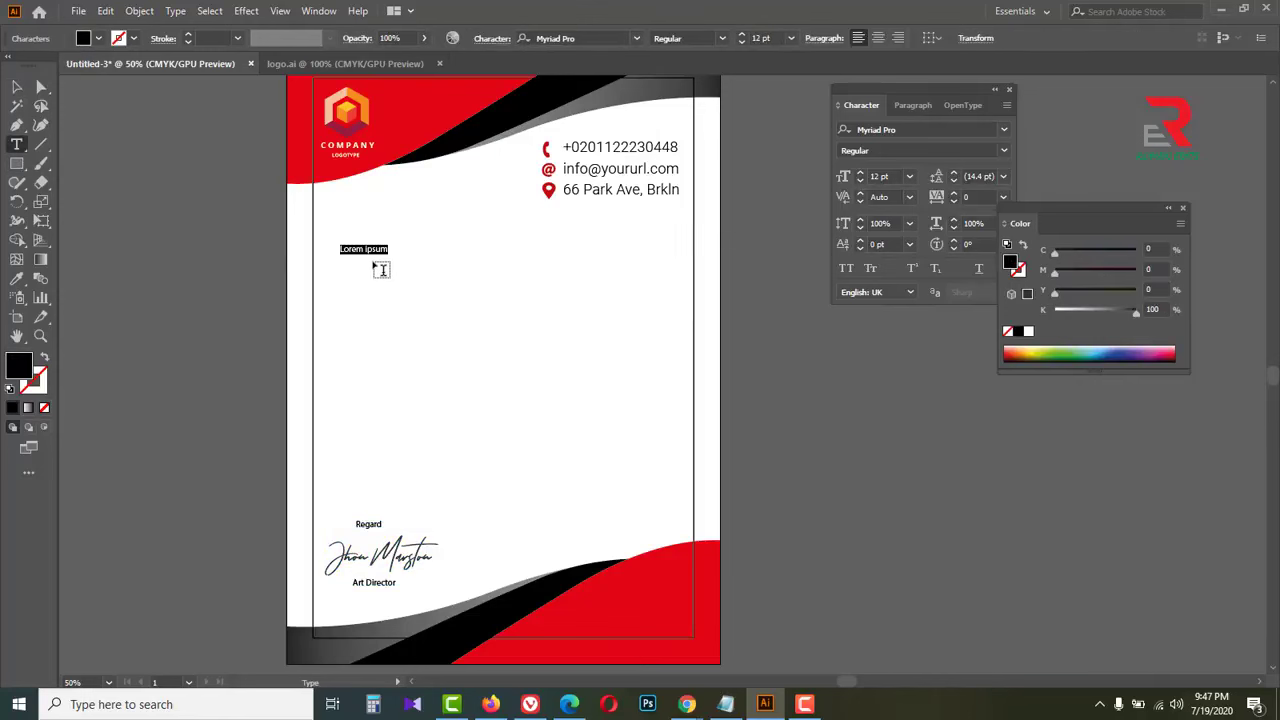
{"action": "type", "text": "HEADLINE"}
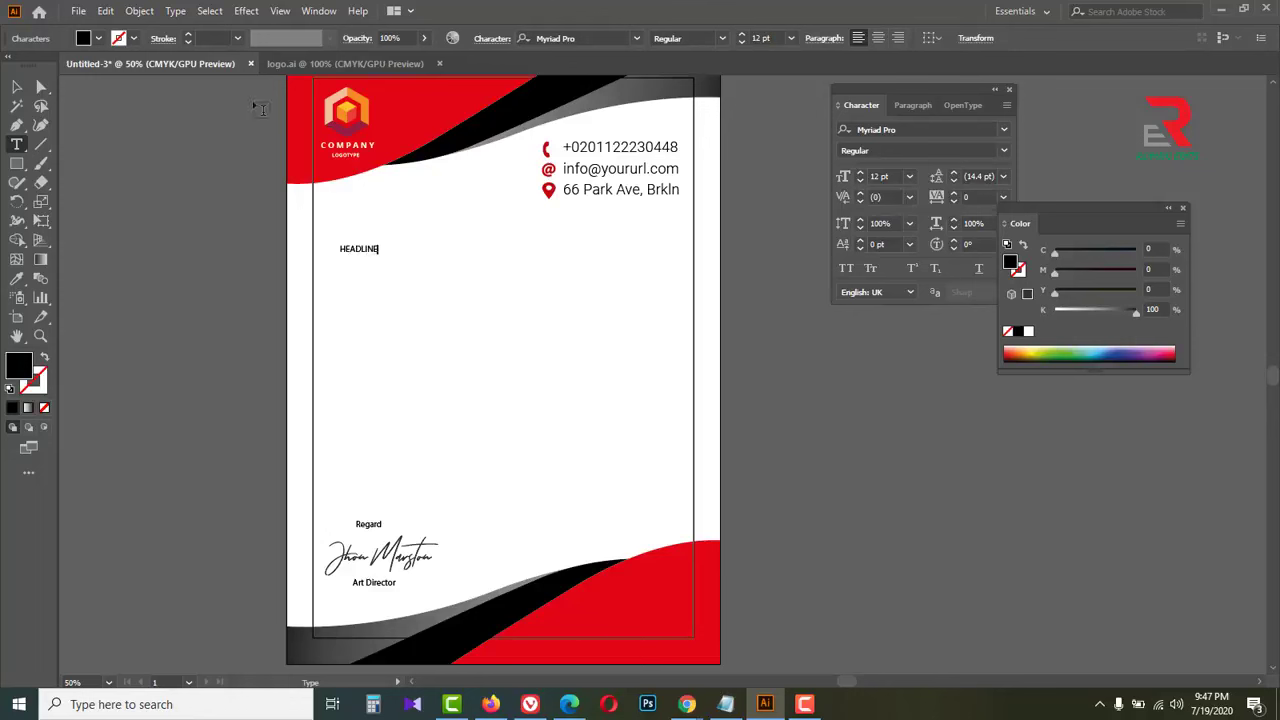
{"action": "left_click", "coordinate": [17, 87]}
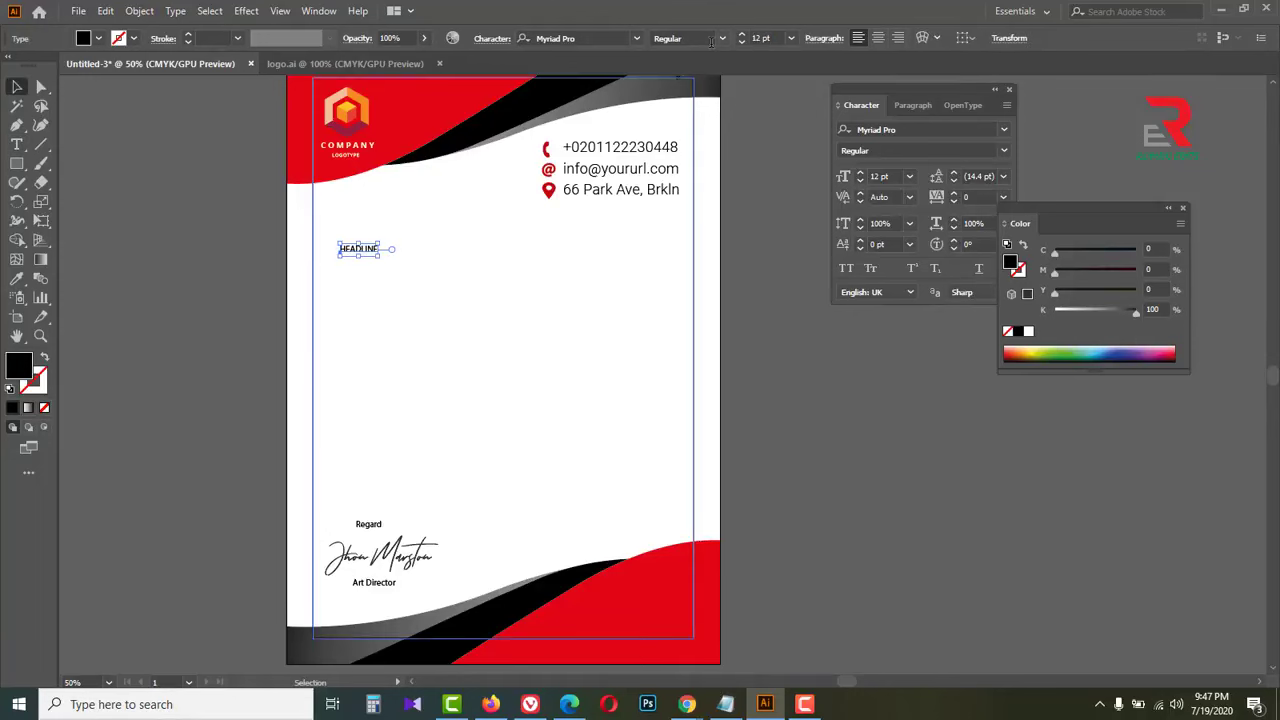
Increase the font size of the "HEADLINE" text to 25 pt
{"action": "left_click", "coordinate": [742, 35]}
{"action": "left_click", "coordinate": [742, 35]}
{"action": "left_click", "coordinate": [742, 35]}
{"action": "left_click", "coordinate": [742, 35]}
{"action": "left_click", "coordinate": [742, 35]}
{"action": "left_click", "coordinate": [742, 35]}
{"action": "left_click", "coordinate": [742, 35]}
{"action": "left_click", "coordinate": [742, 35]}
{"action": "left_click", "coordinate": [742, 35]}
{"action": "left_click", "coordinate": [742, 35]}
{"action": "left_click", "coordinate": [740, 37]}
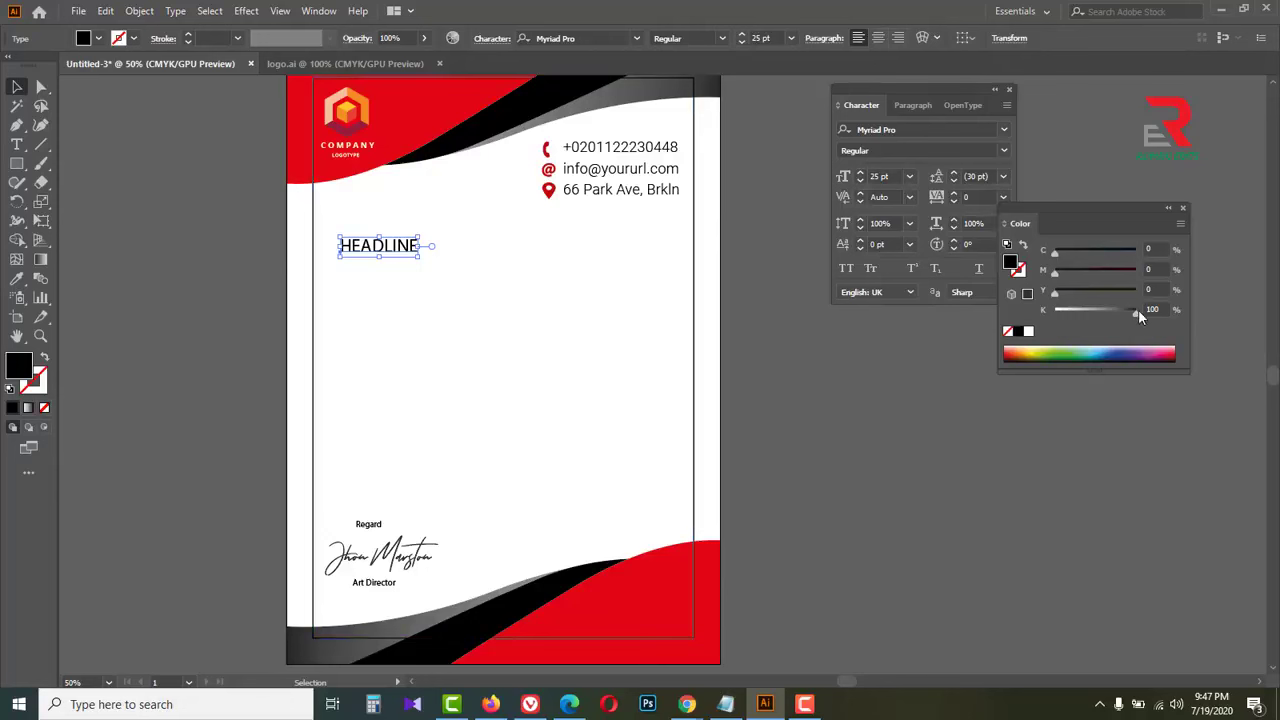
Colour the headline red with M 100, Y 100 and K 0, and set its font style to Bold
{"action": "left_click_drag", "start_coordinate": [1138, 309], "coordinate": [1177, 285]}
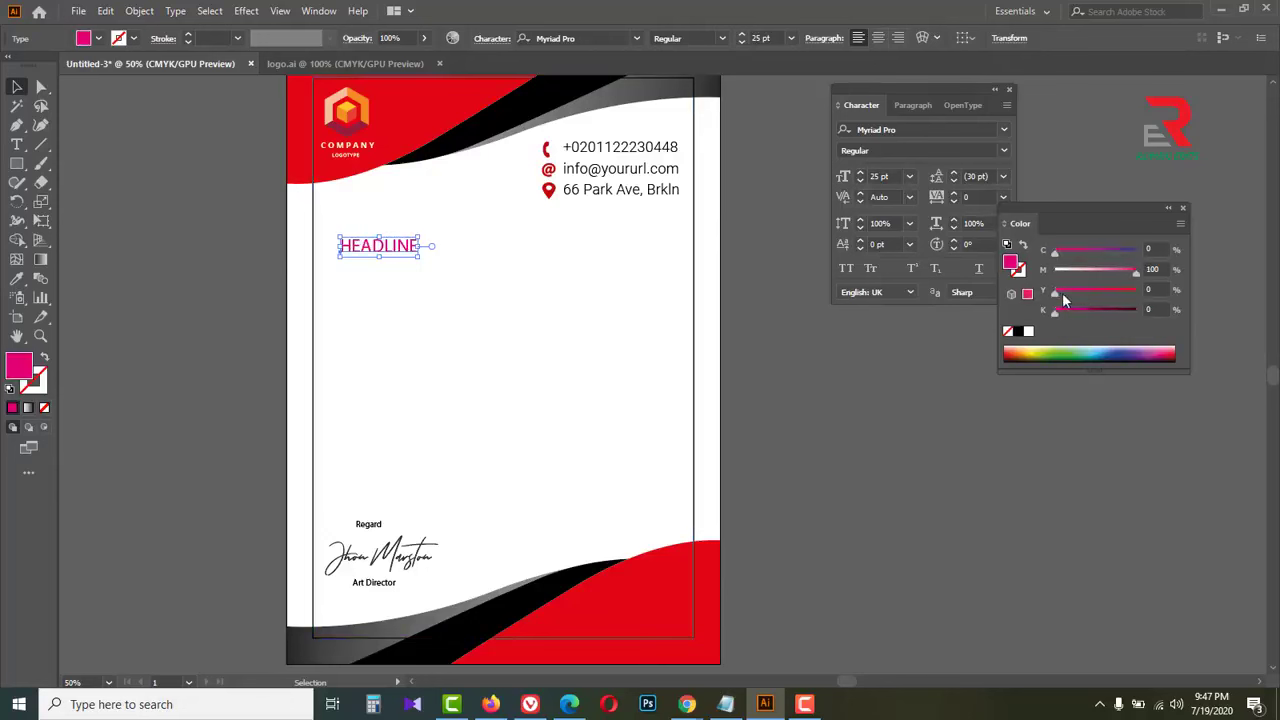
{"action": "left_click_drag", "start_coordinate": [1056, 292], "coordinate": [1140, 292]}
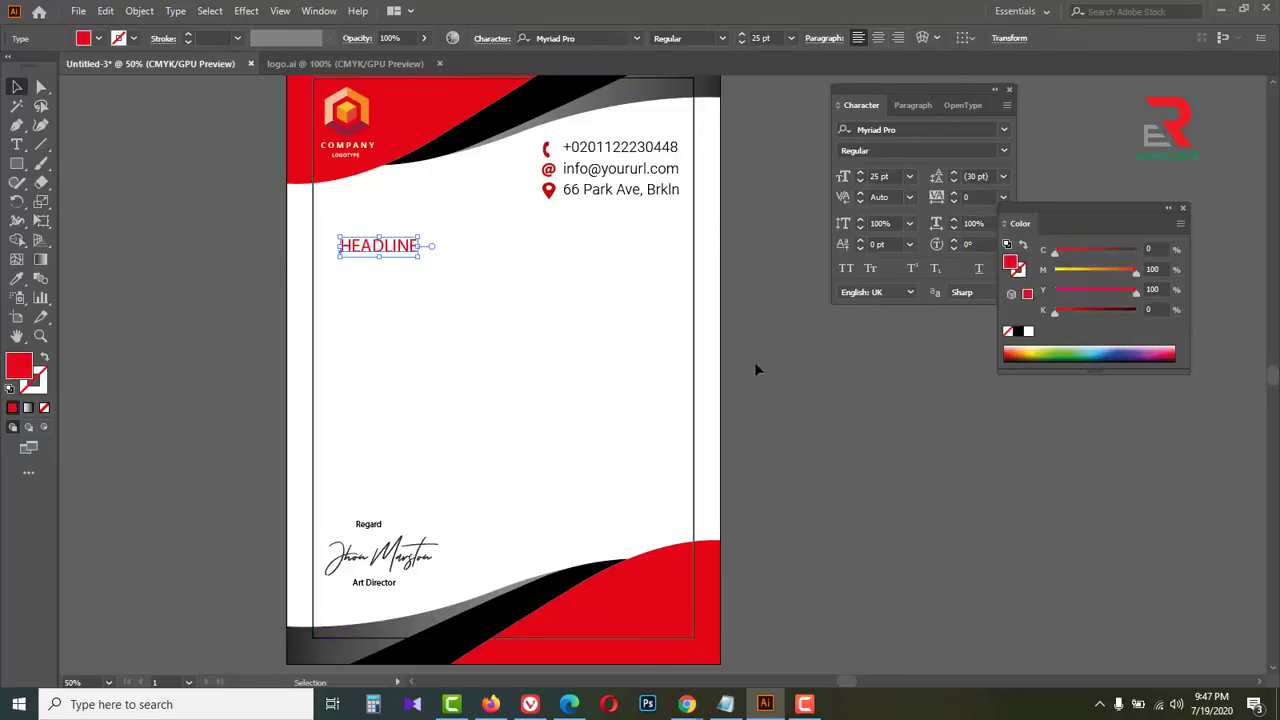
{"action": "left_click", "coordinate": [721, 38]}
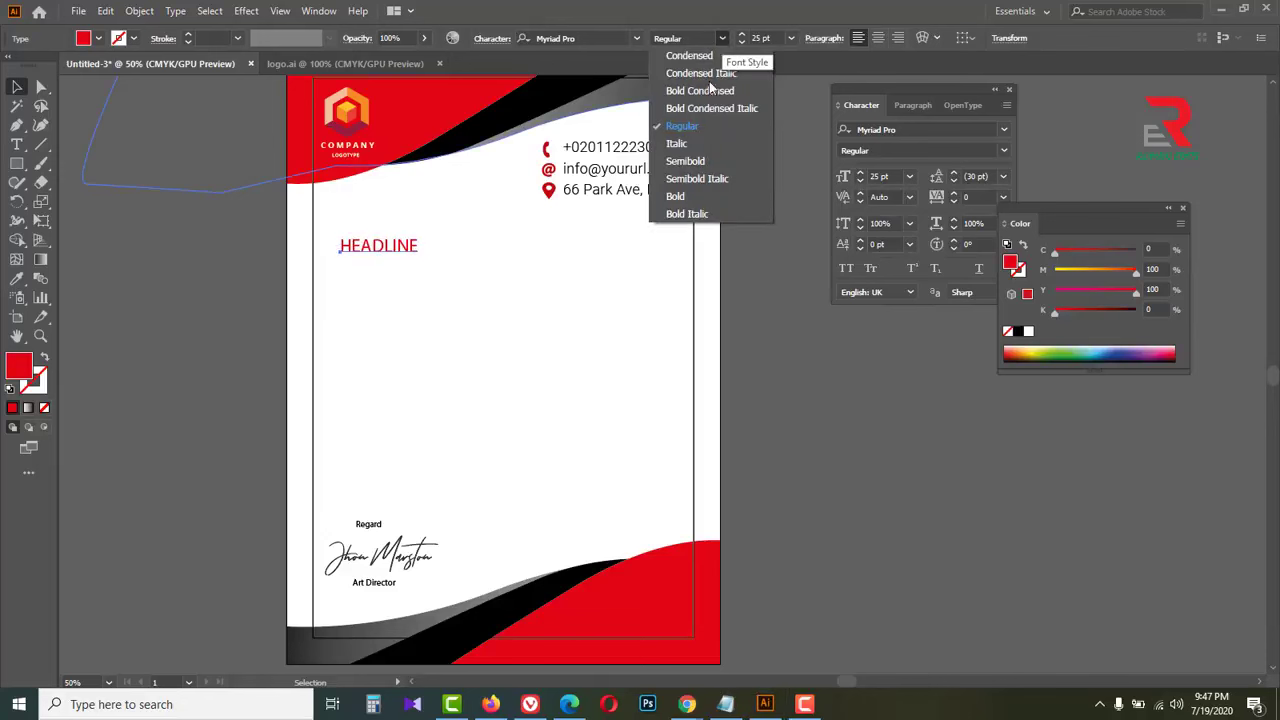
{"action": "left_click", "coordinate": [676, 196]}
{"action": "left_click", "coordinate": [828, 399]}
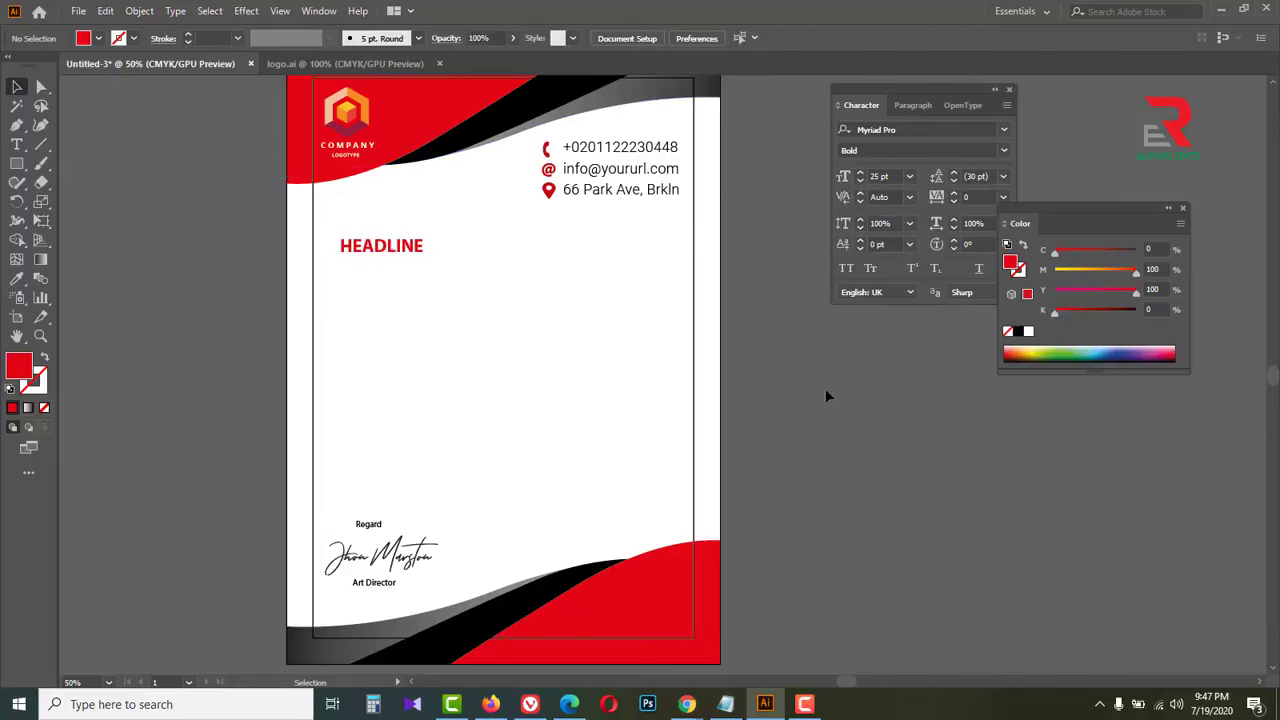
Switch to Chrome, copy the "What is Lorem Ipsum?" paragraph from lipsum.com, and return to Illustrator
{"action": "left_click", "coordinate": [637, 388], "text": "ctrl+alt"}
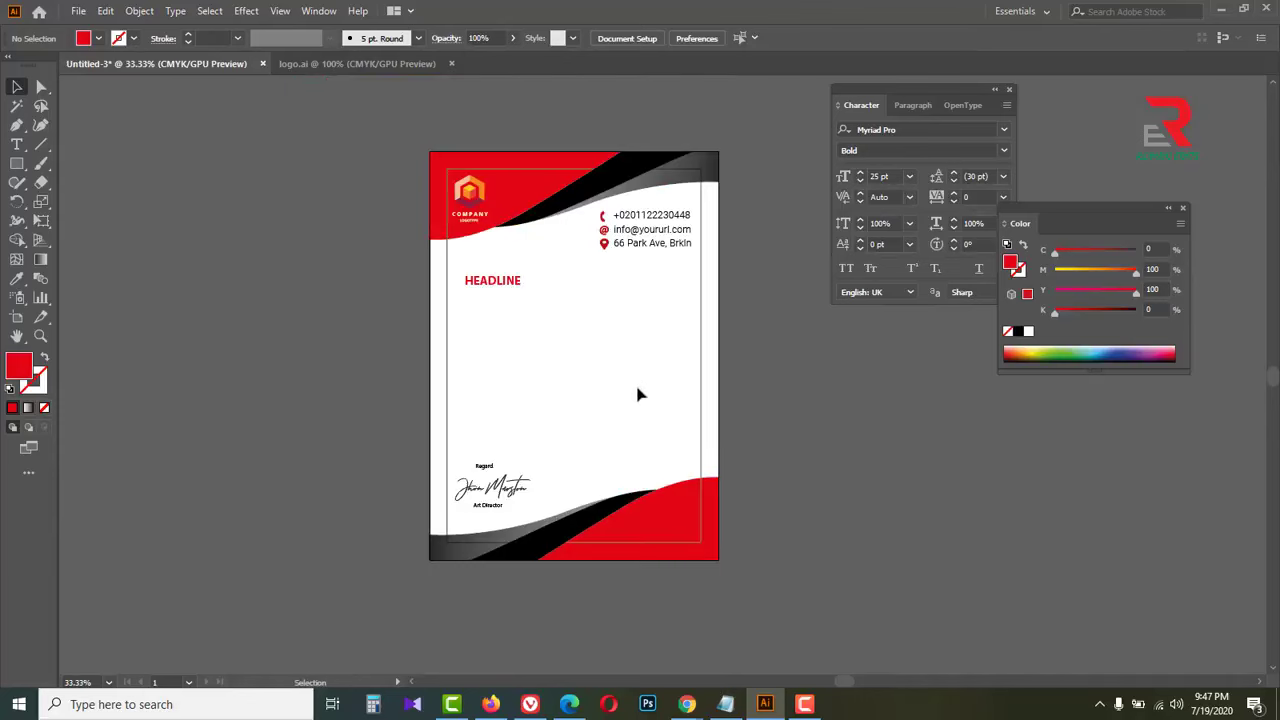
{"action": "mouse_move", "coordinate": [687, 704]}
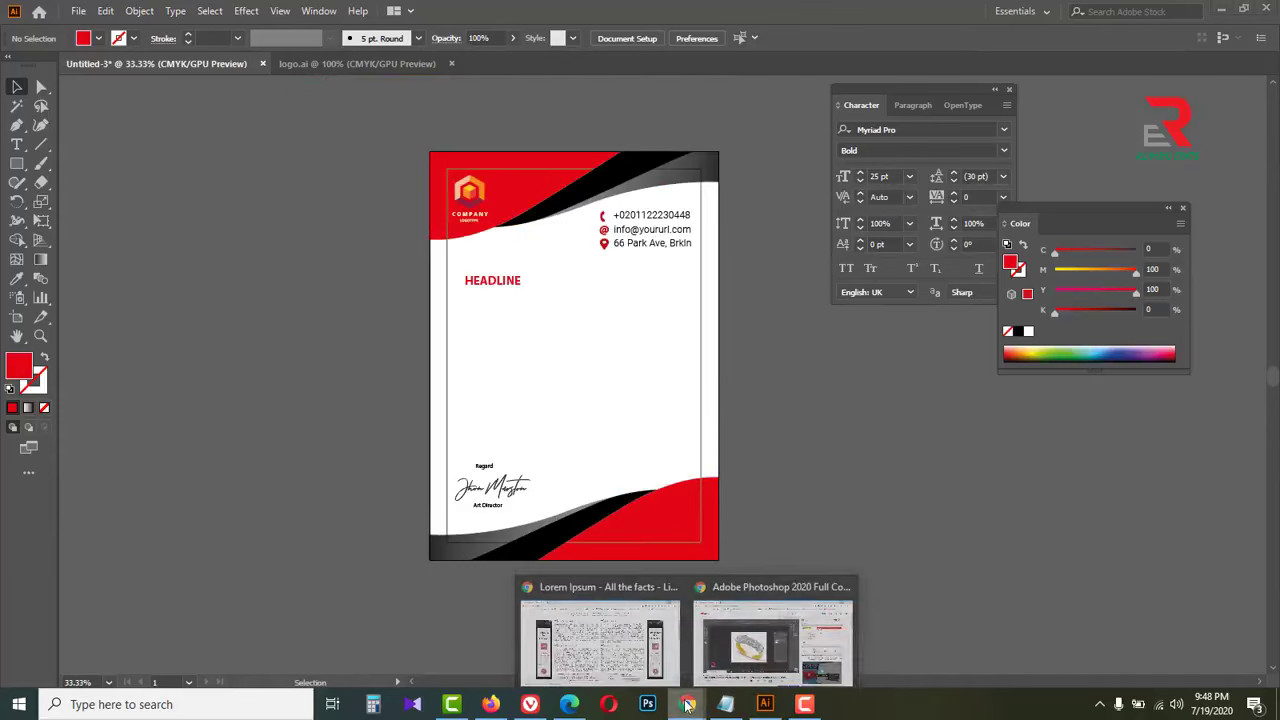
{"action": "left_click", "coordinate": [614, 655]}
{"action": "left_click_drag", "start_coordinate": [273, 187], "coordinate": [614, 316]}
{"action": "key", "text": "ctrl+c"}
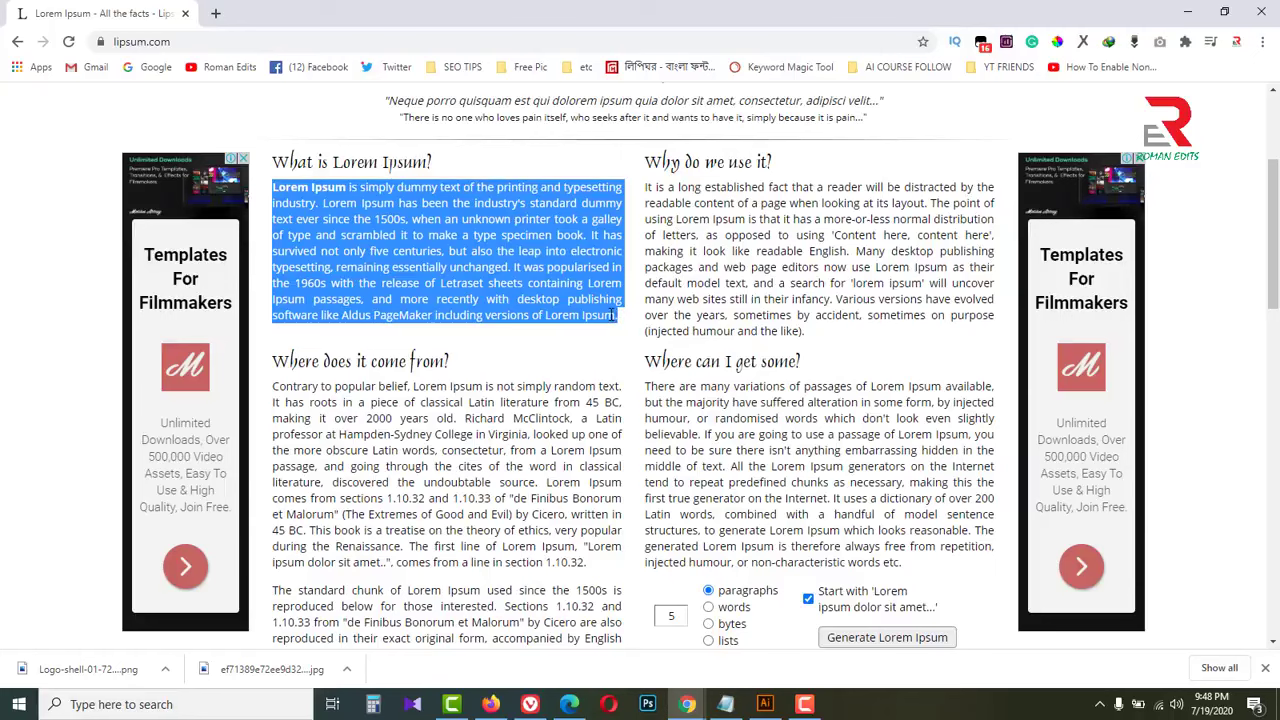
{"action": "left_click", "coordinate": [1187, 11]}
Create an area text box between the headline and the signature block, and set its placeholder text to 11 pt
{"action": "left_click", "coordinate": [16, 145]}
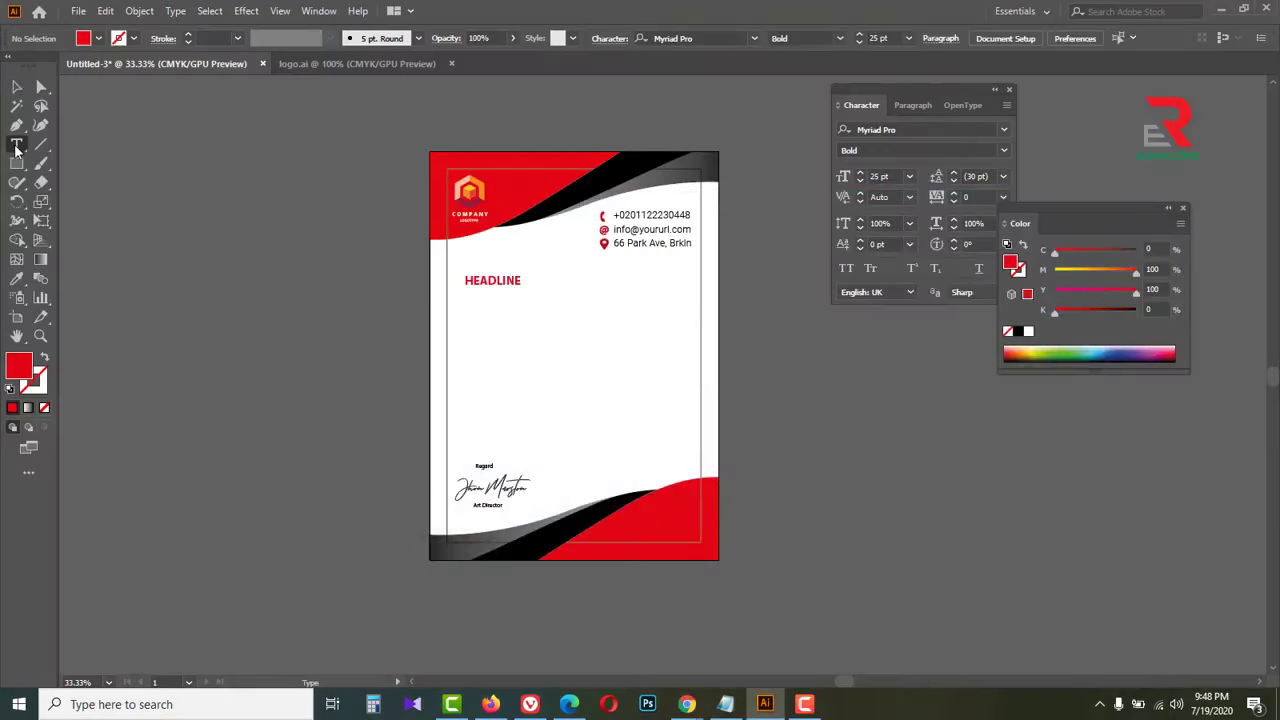
{"action": "left_click_drag", "start_coordinate": [16, 145], "coordinate": [76, 156]}
{"action": "left_click_drag", "start_coordinate": [466, 296], "coordinate": [687, 457]}
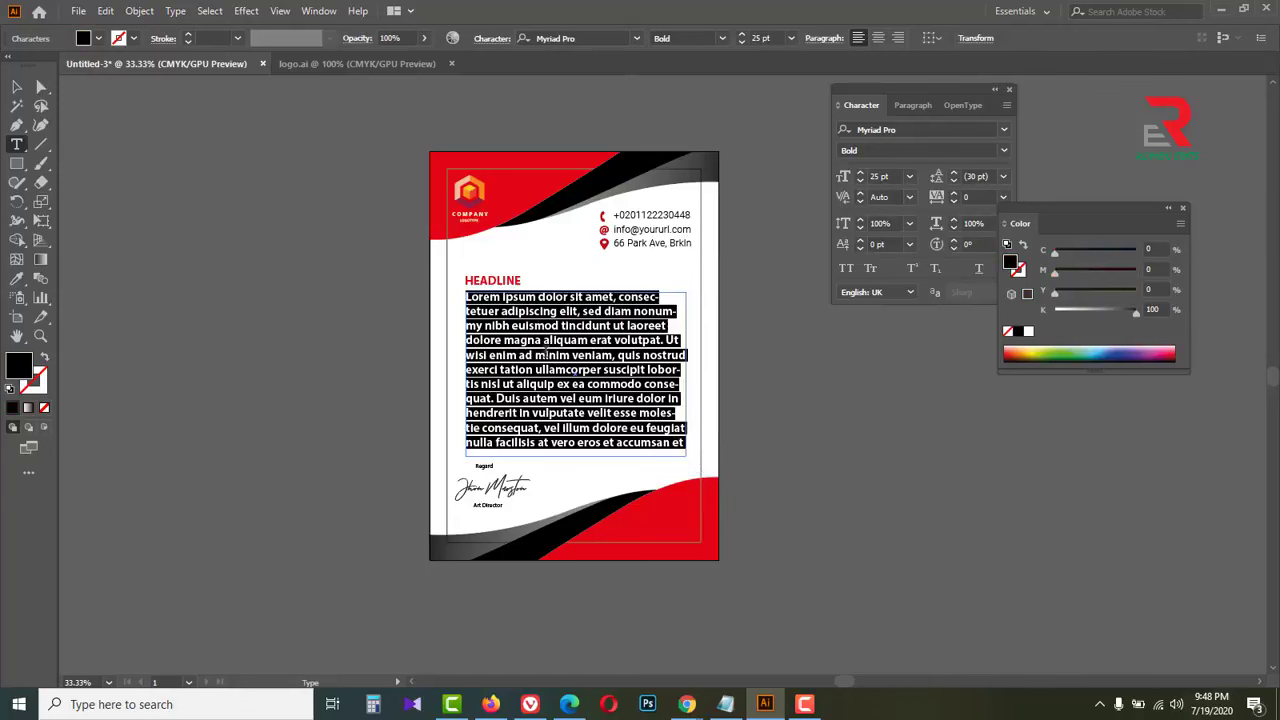
{"action": "left_click", "coordinate": [909, 177]}
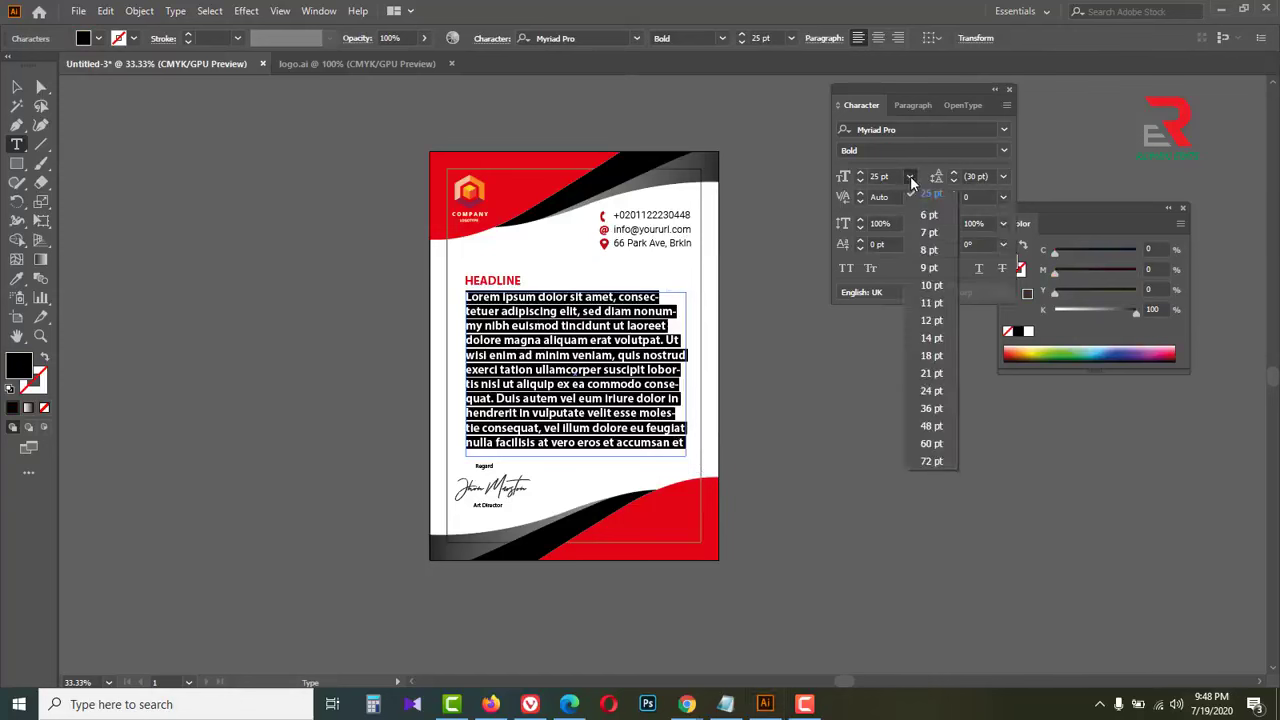
{"action": "left_click", "coordinate": [931, 303]}
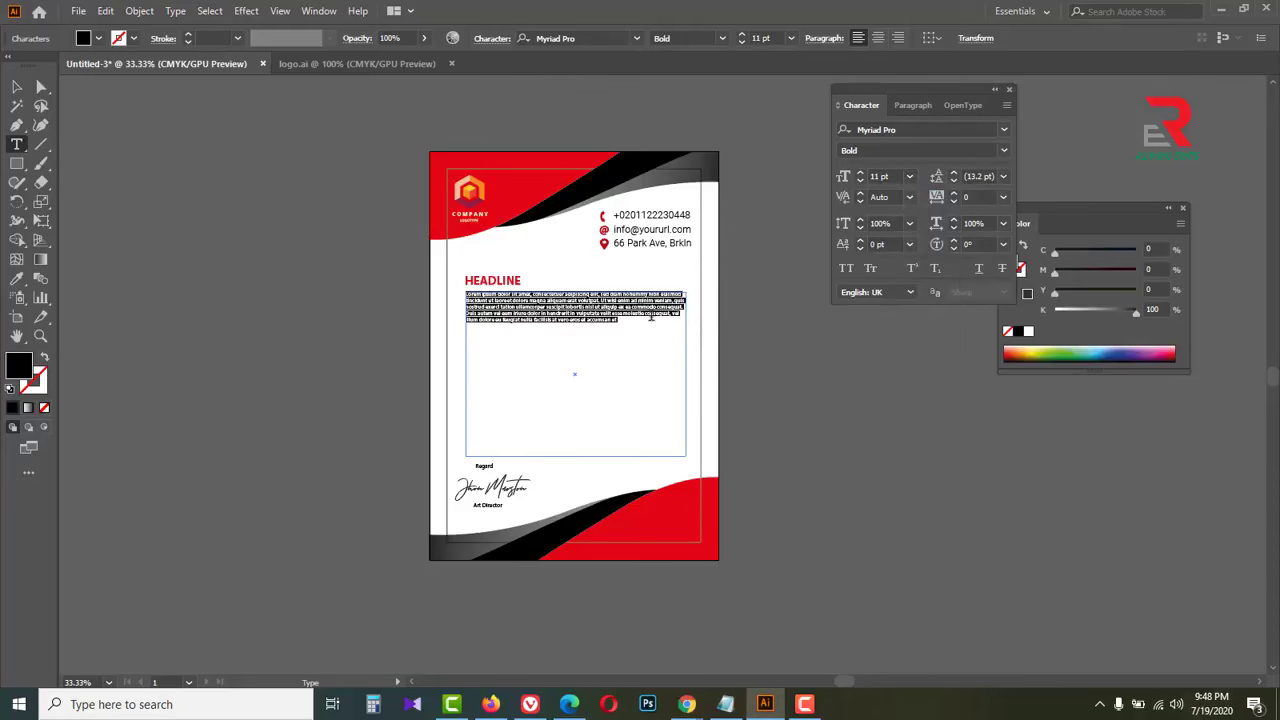
Paste the copied Lorem Ipsum paragraph twice after the placeholder text, as separate paragraphs in the same text box
{"action": "left_click", "coordinate": [632, 308], "text": "ctrl"}
{"action": "left_click", "coordinate": [655, 399], "text": "ctrl"}
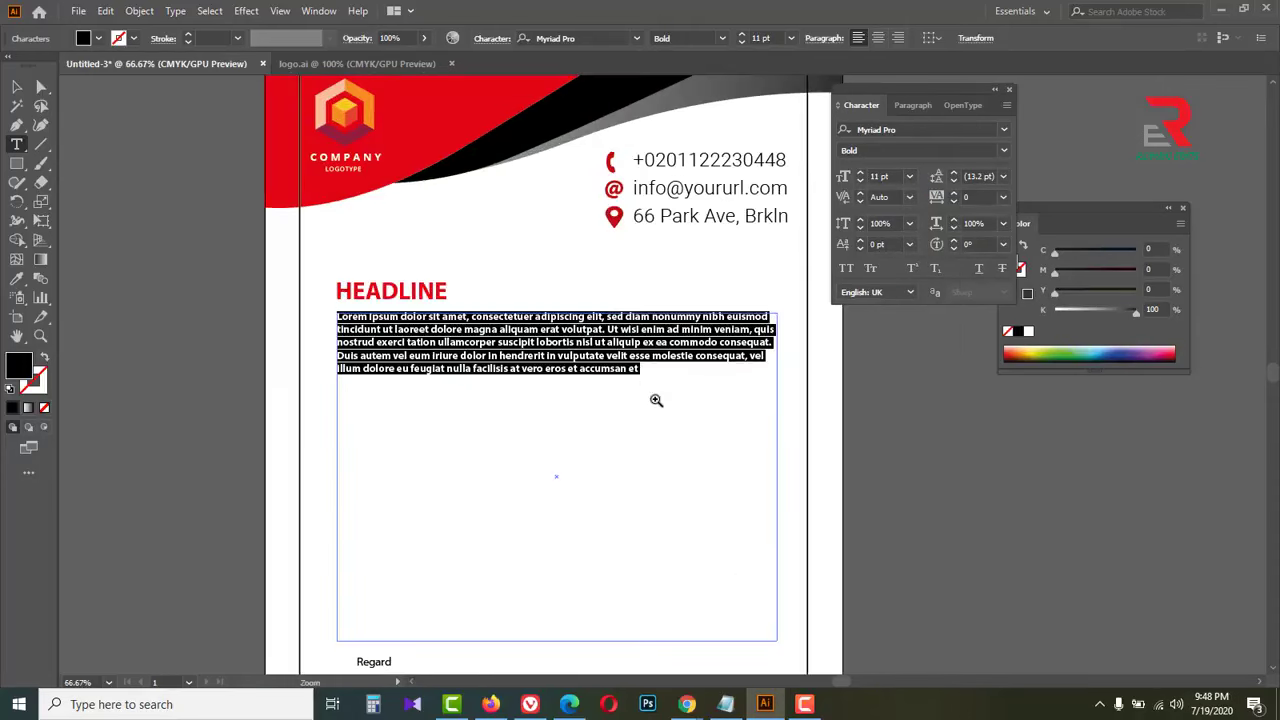
{"action": "left_click", "coordinate": [700, 382]}
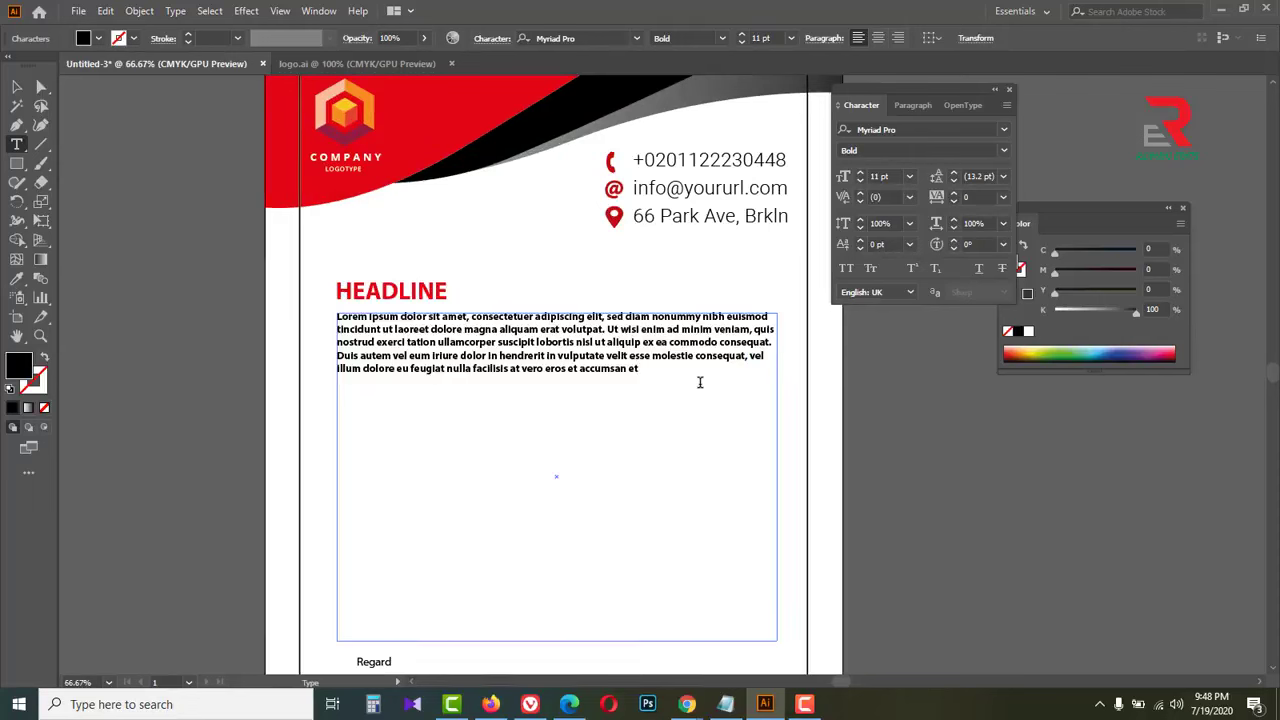
{"action": "key", "text": "ctrl+v"}
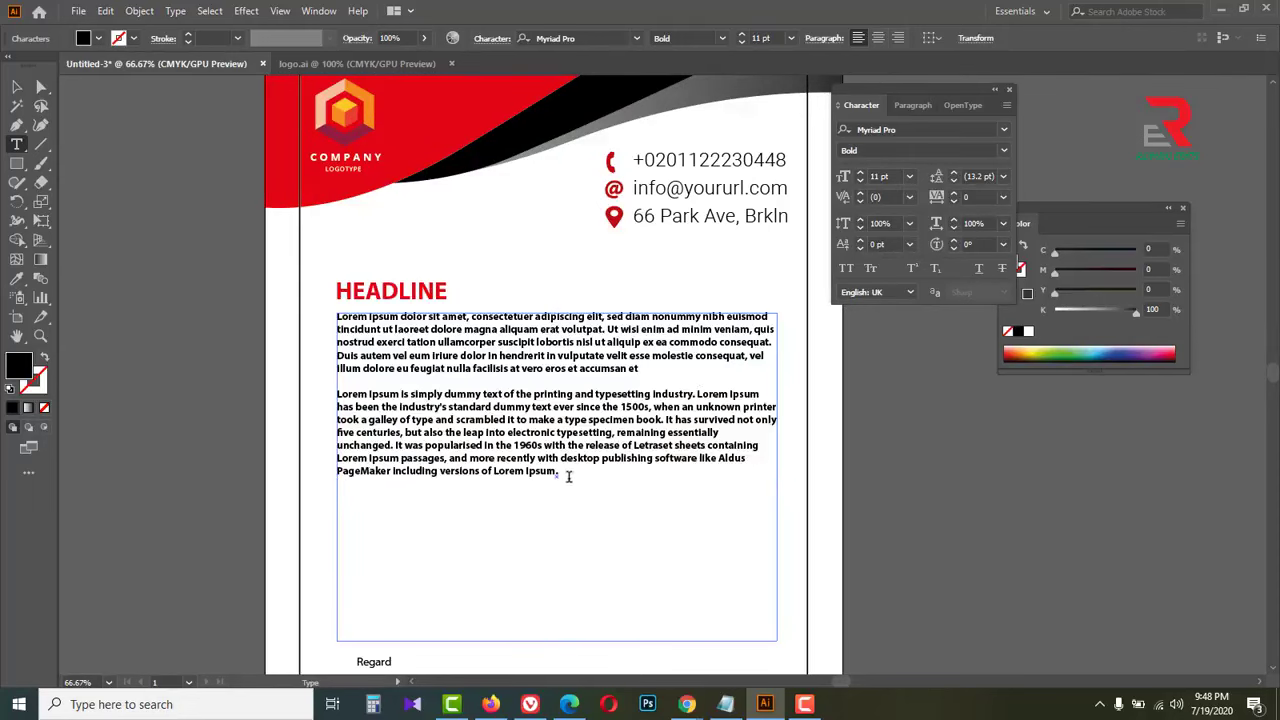
{"action": "key", "text": "Return"}
{"action": "key", "text": "ctrl+v"}
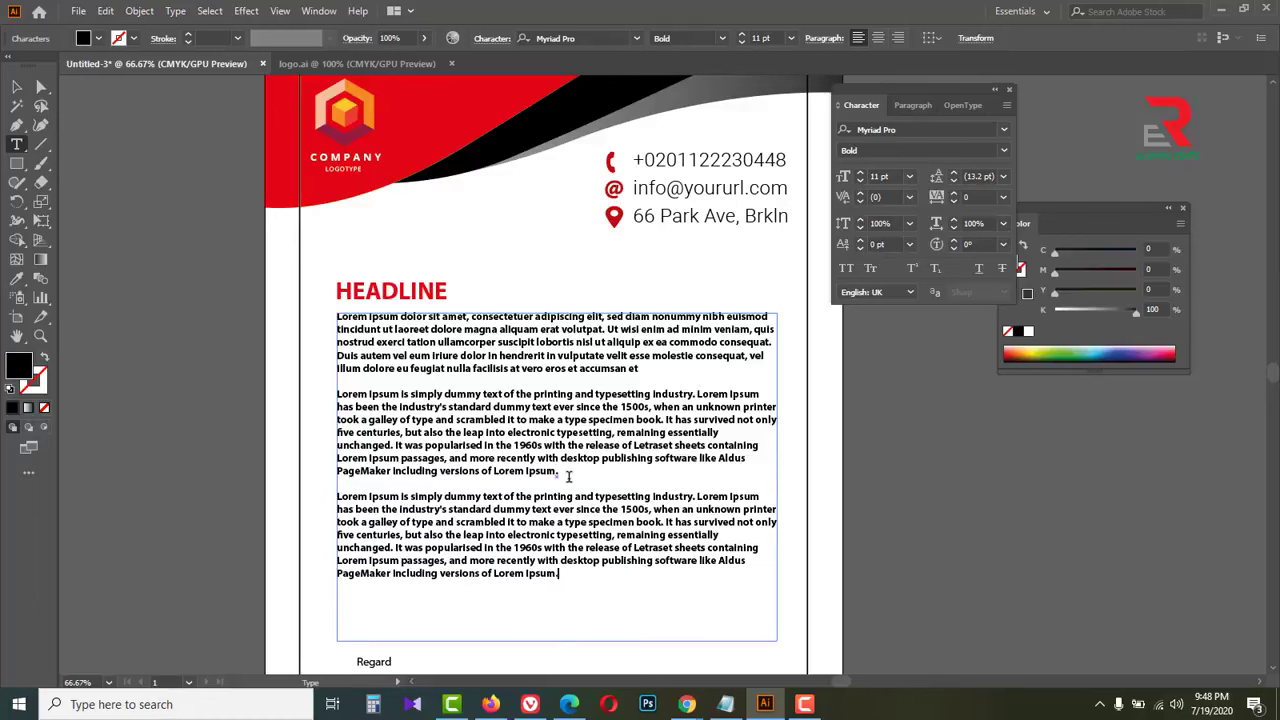
{"action": "left_click", "coordinate": [16, 87]}
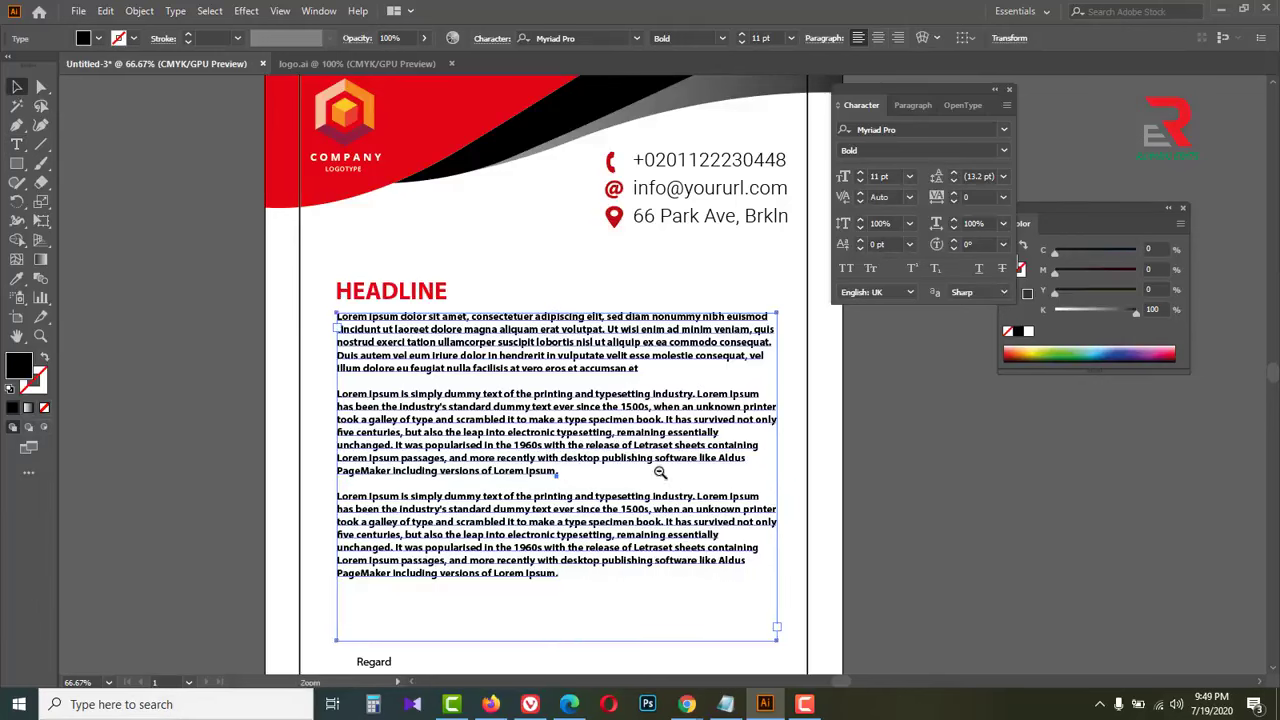
{"action": "key", "text": "ctrl+minus"}
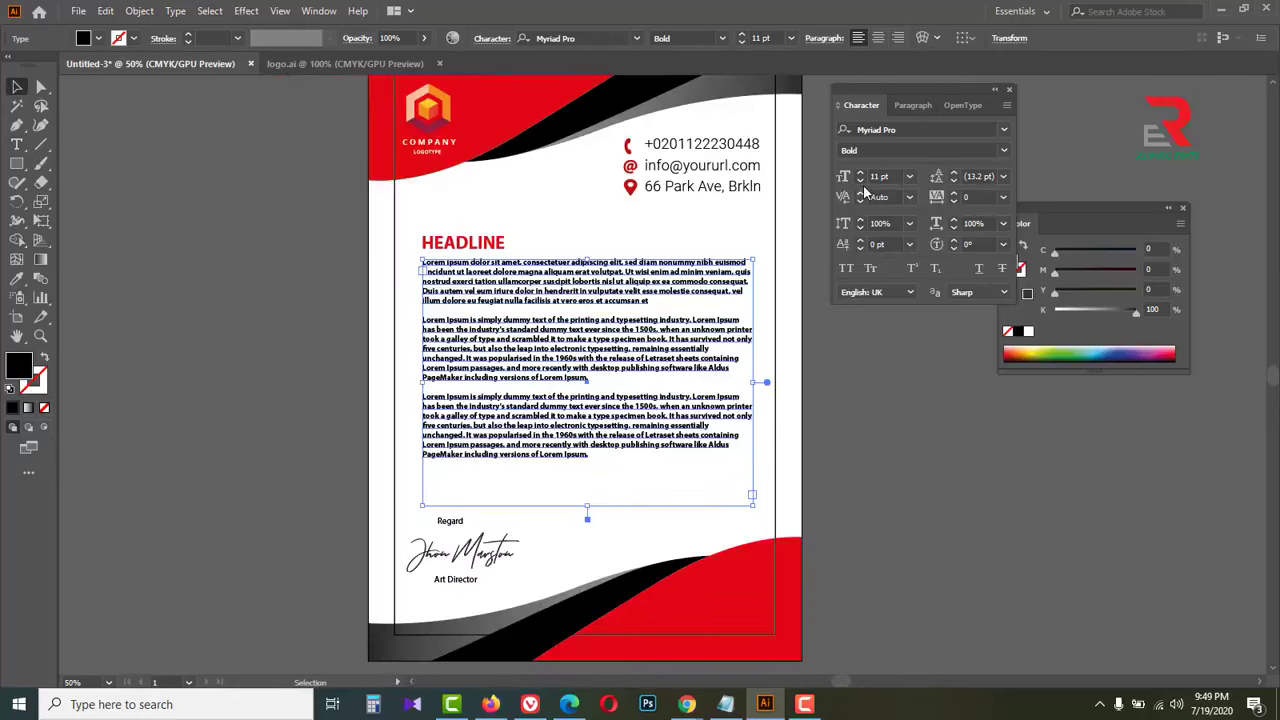
Set the body text box's font style to Regular and its font size to 12 pt
{"action": "left_click", "coordinate": [1003, 150]}
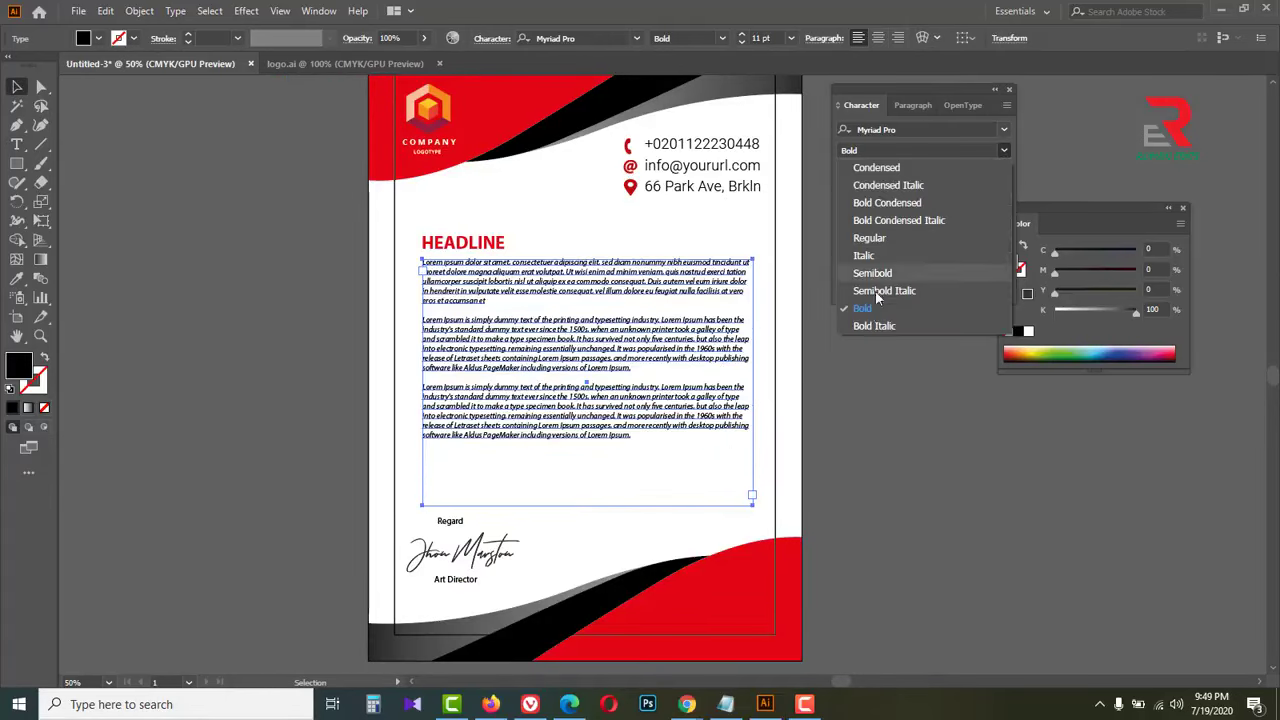
{"action": "left_click", "coordinate": [869, 238]}
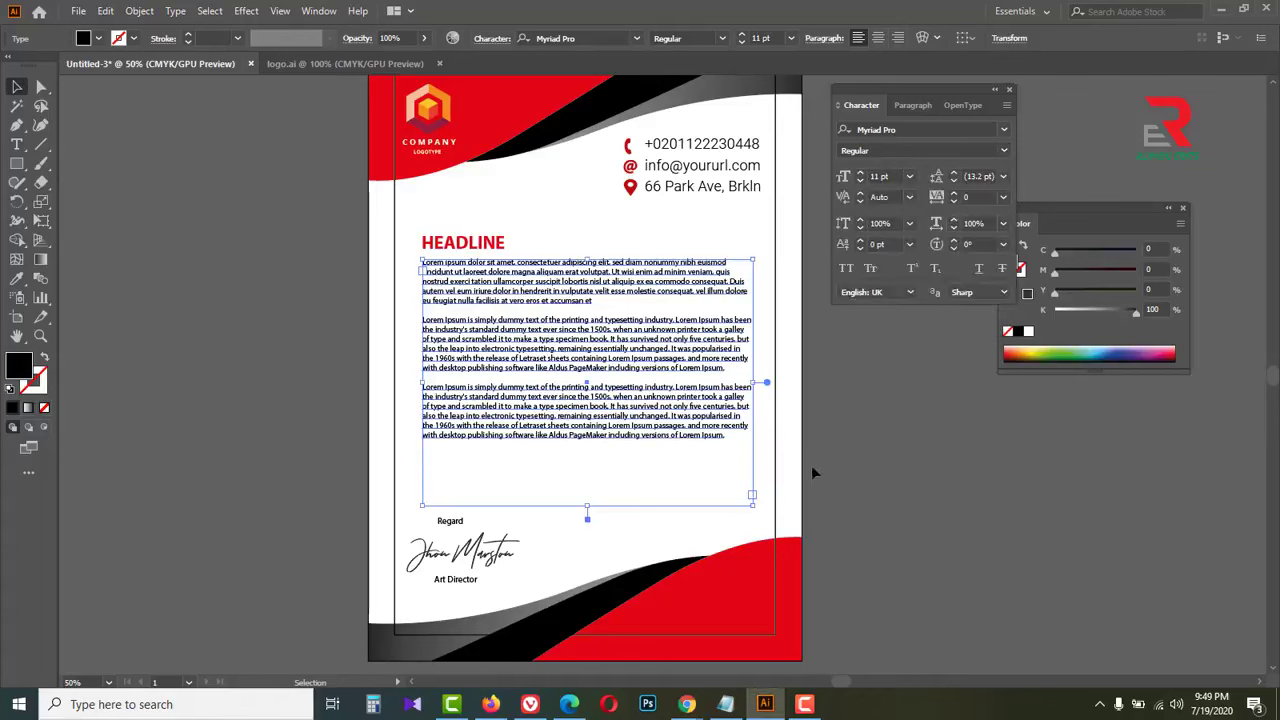
{"action": "left_click", "coordinate": [859, 174]}
{"action": "left_click", "coordinate": [883, 434]}
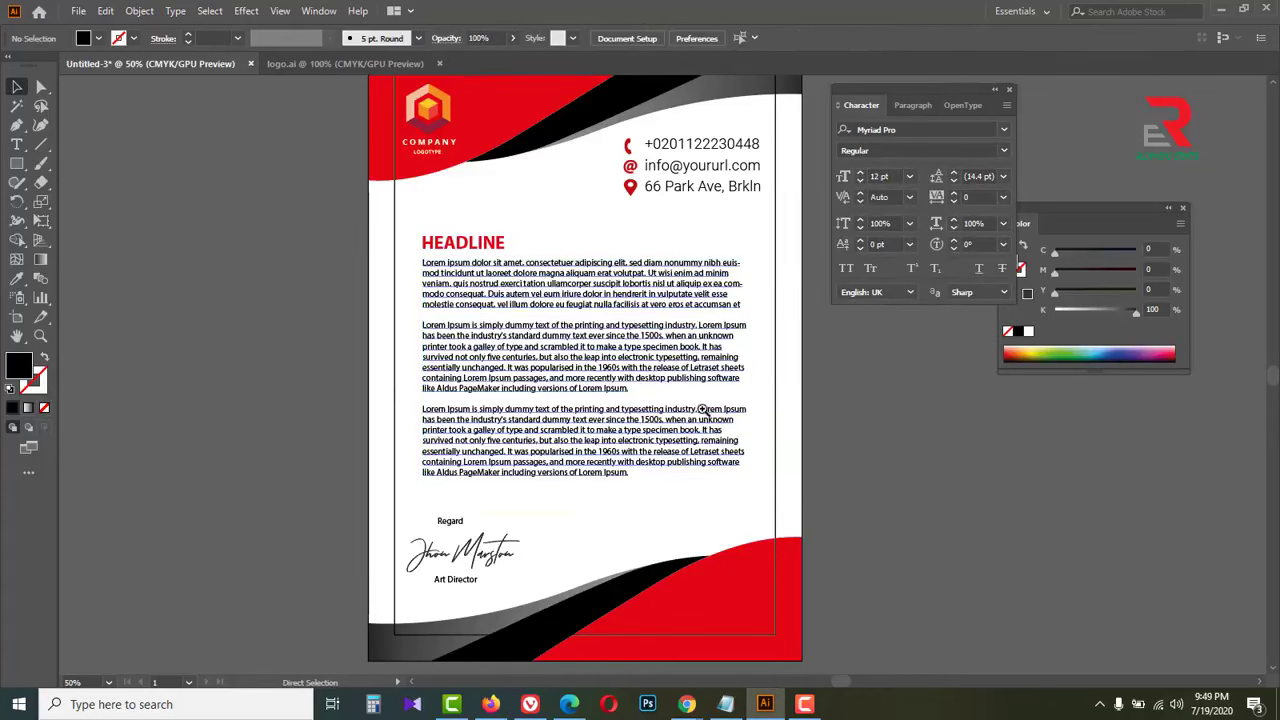
Delete the unfilled margin rectangle with the black stroke that surrounds the letterhead's content
{"action": "key", "text": "ctrl+minus"}
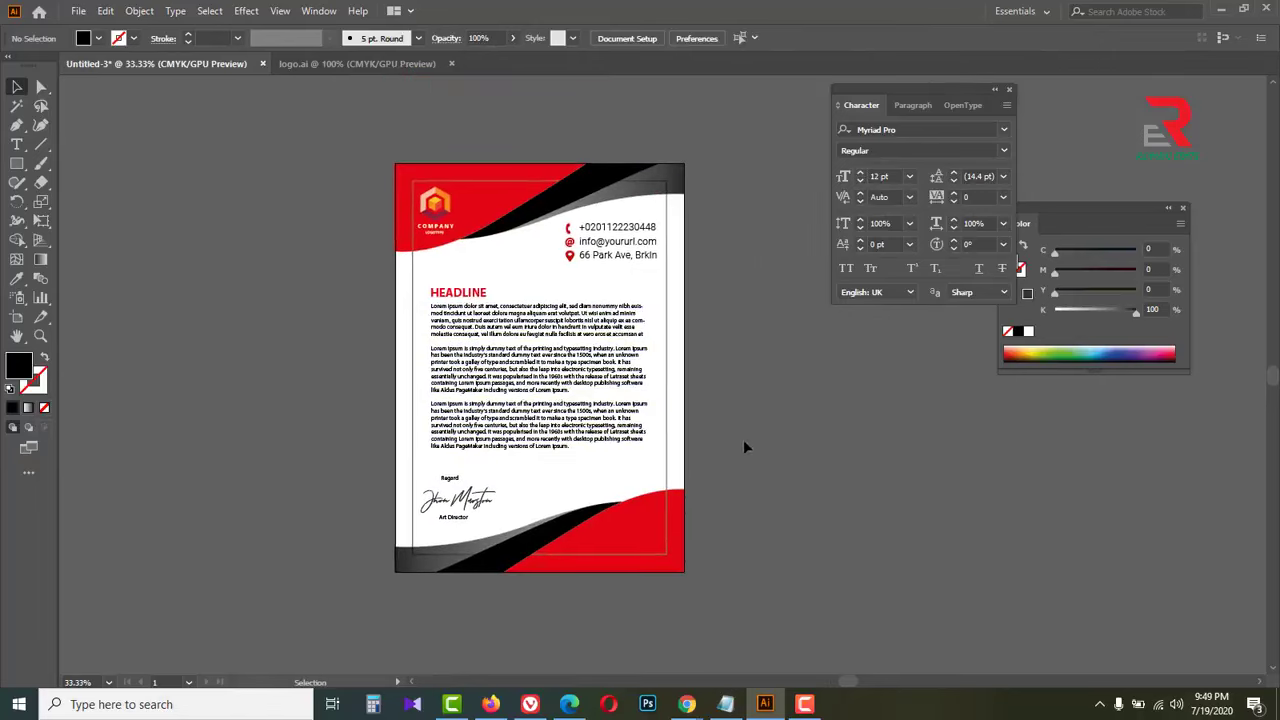
{"action": "left_click", "coordinate": [667, 372]}
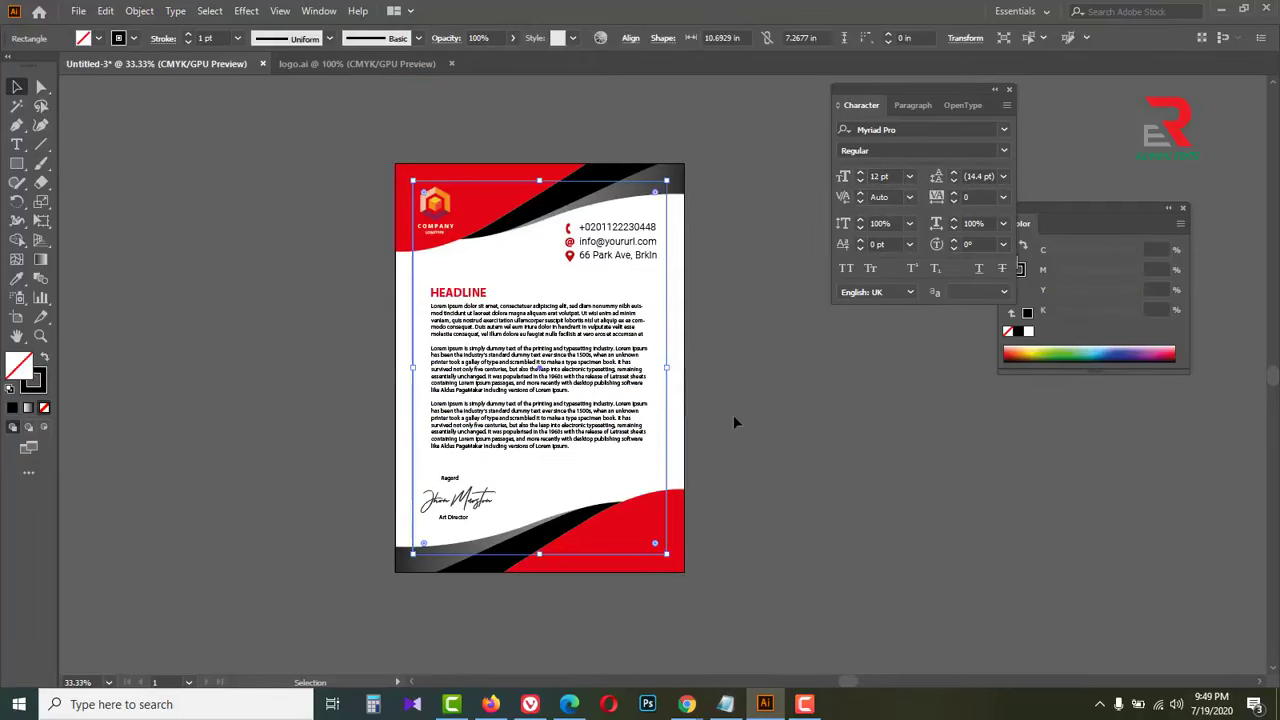
{"action": "left_click", "coordinate": [734, 414]}
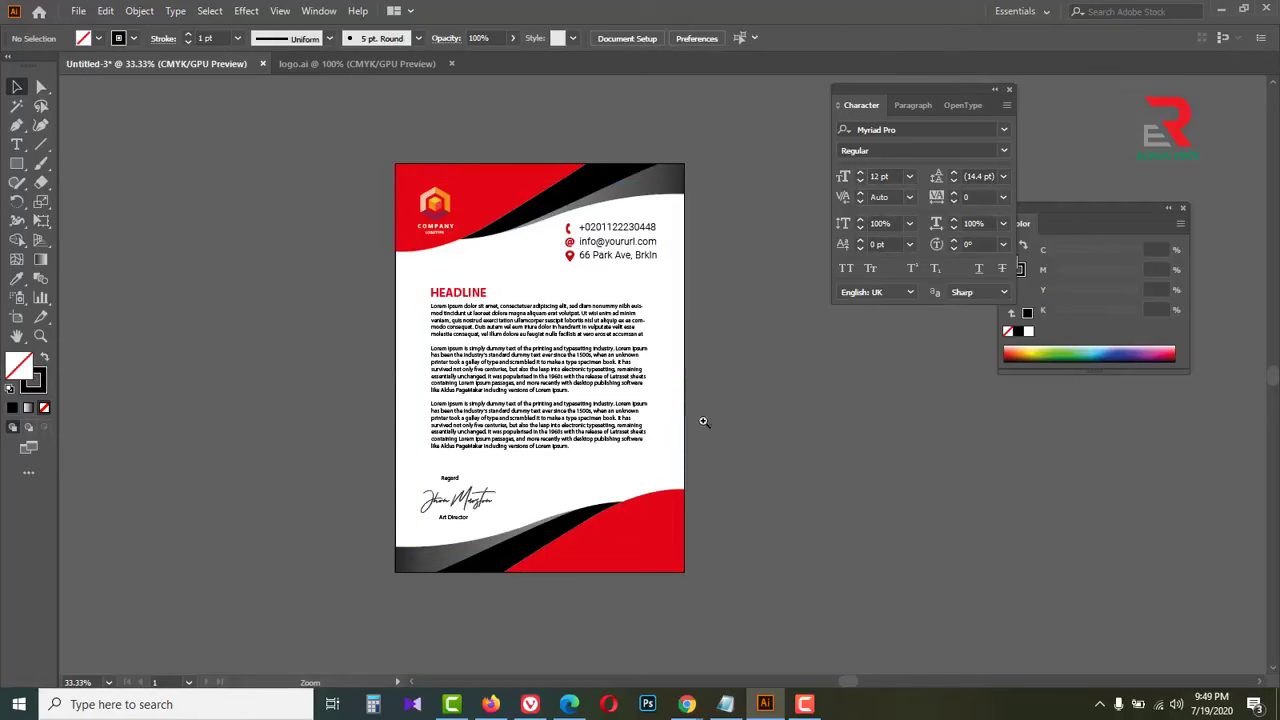
Set the view zoom to 46% and examine the whole letterhead
{"action": "left_click", "coordinate": [633, 404]}
{"action": "left_click_drag", "start_coordinate": [636, 403], "coordinate": [622, 418]}
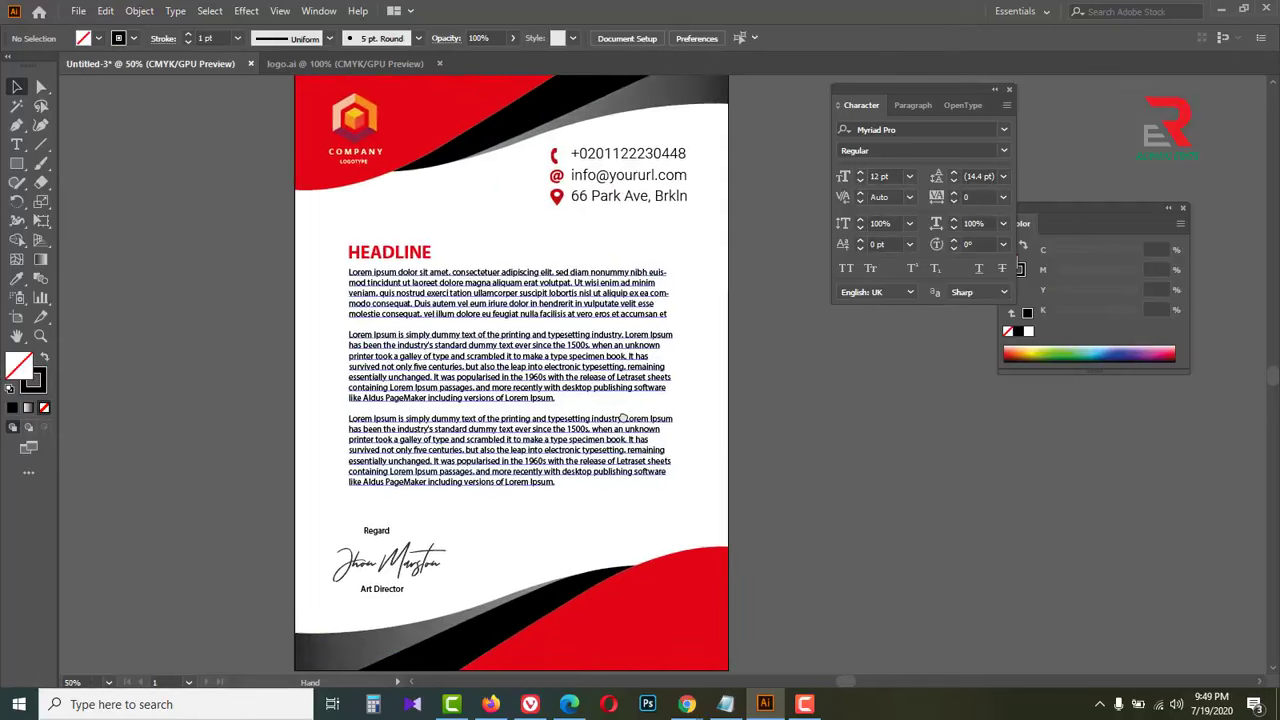
{"action": "left_click", "coordinate": [80, 682]}
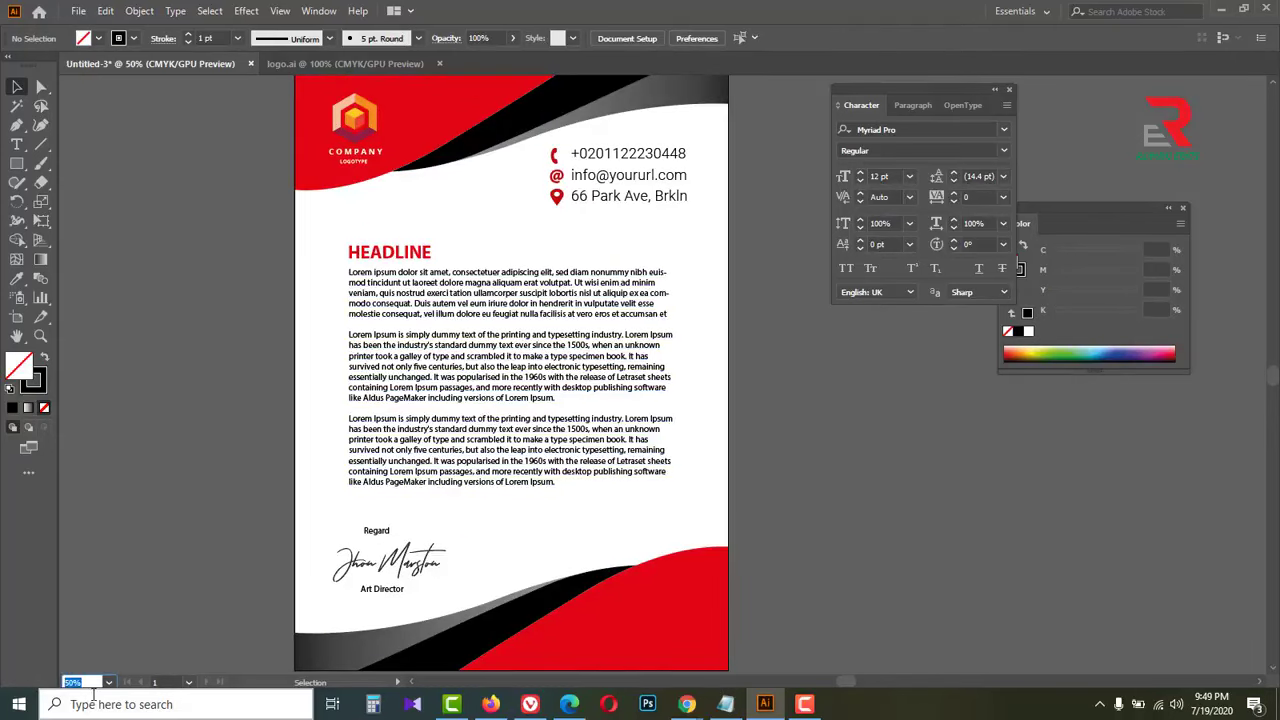
{"action": "type", "text": "48"}
{"action": "key", "text": "Return"}
{"action": "type", "text": "46"}
{"action": "key", "text": "Return"}
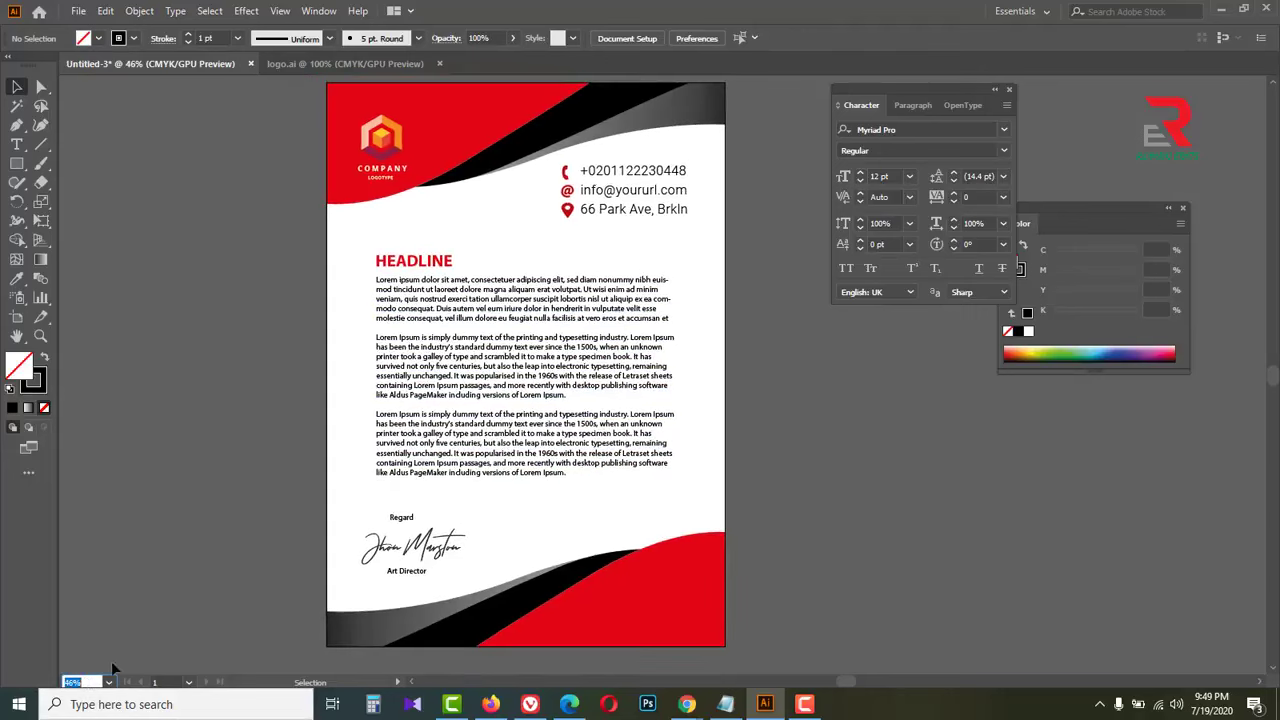